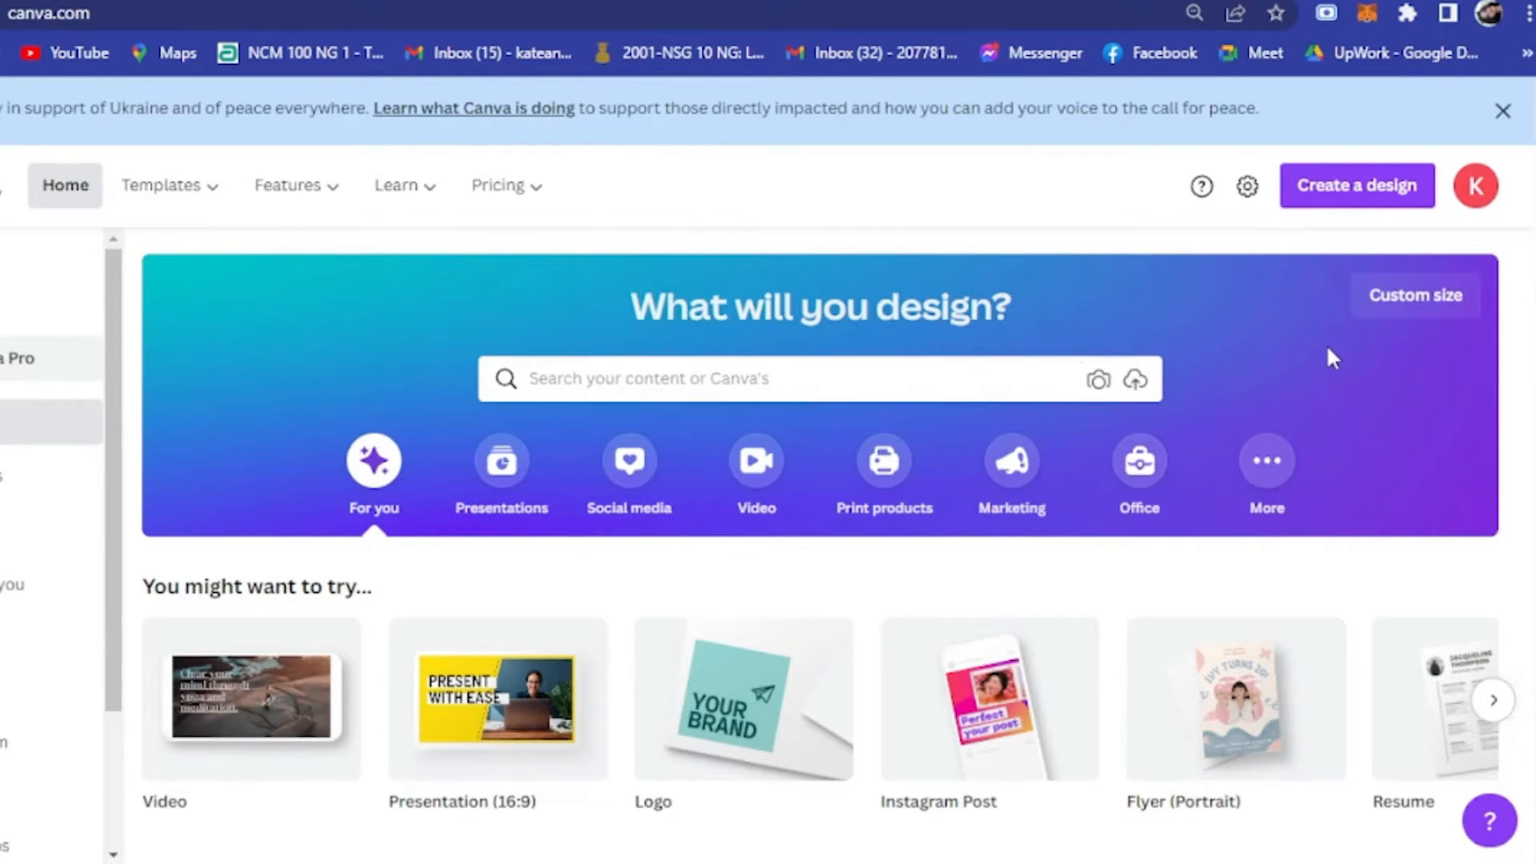
- Search the Canva templates for "weekly planner"
scroll(485, 570, "down", 2)
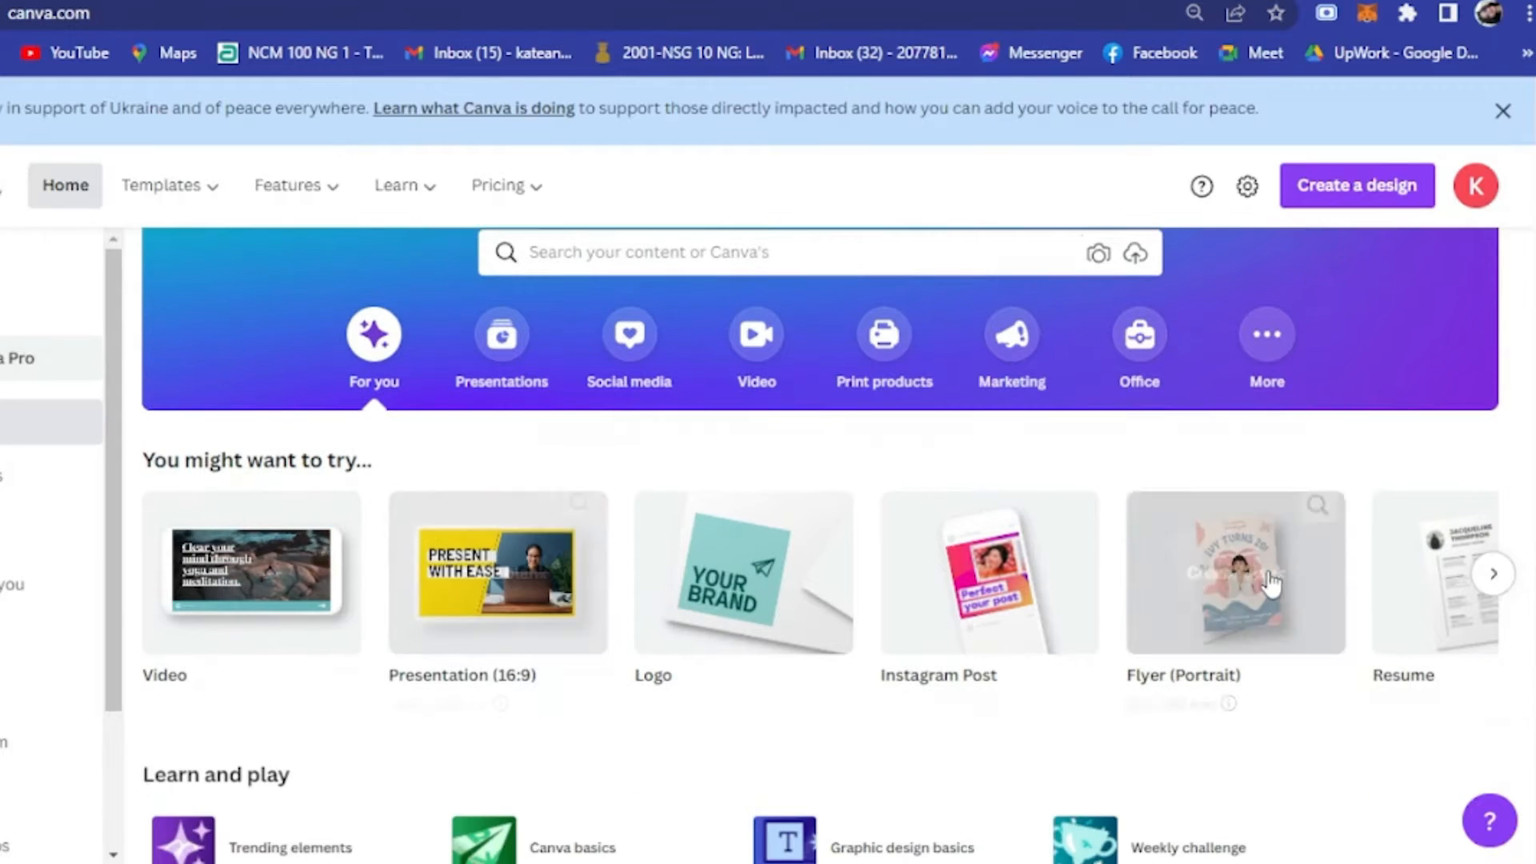
left_click(807, 248)
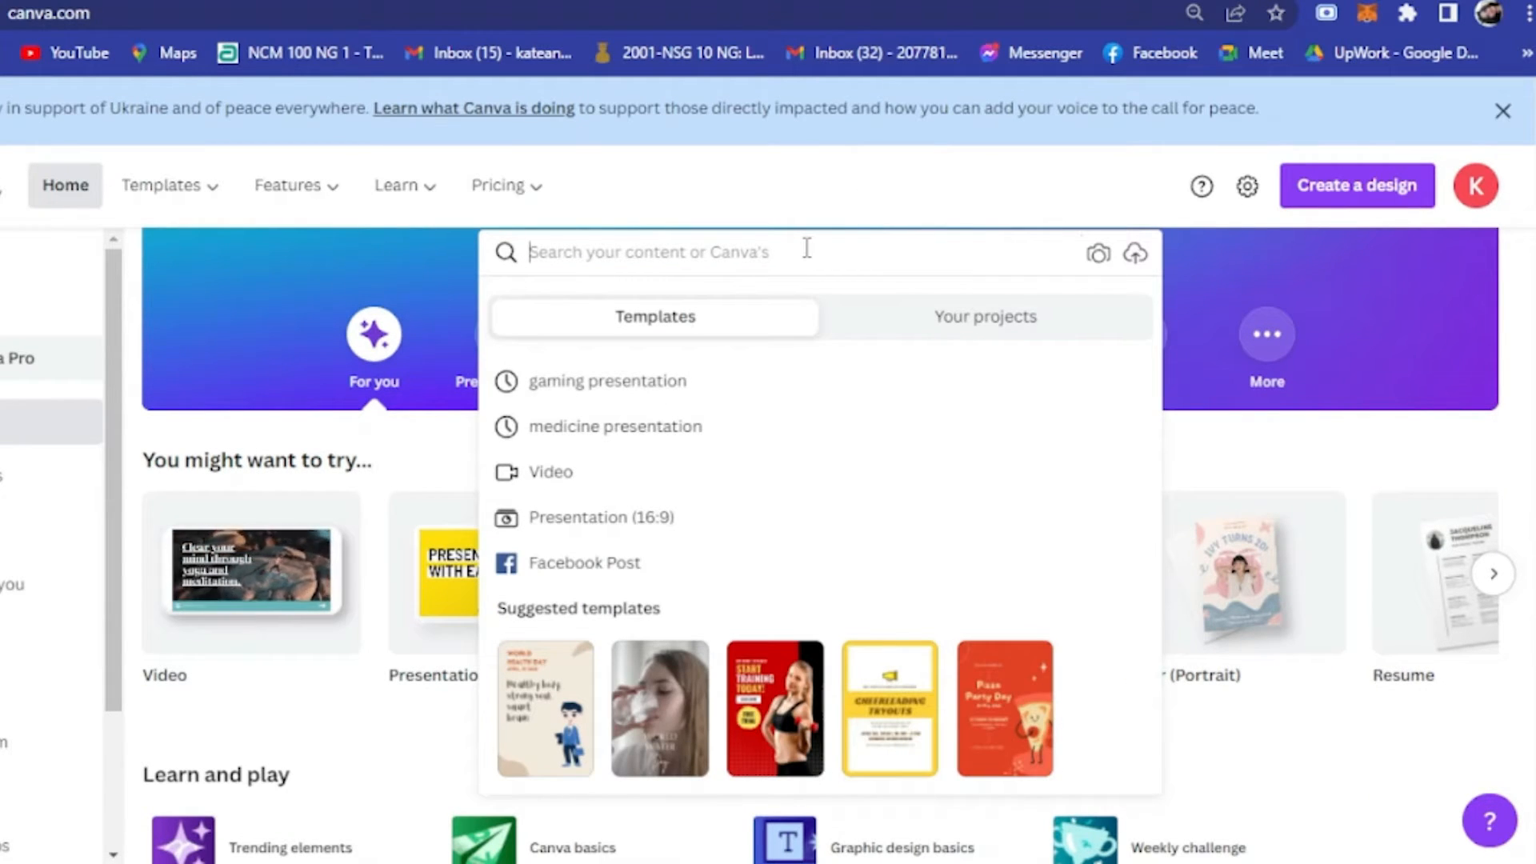
type("weekly planner")
key("Return")
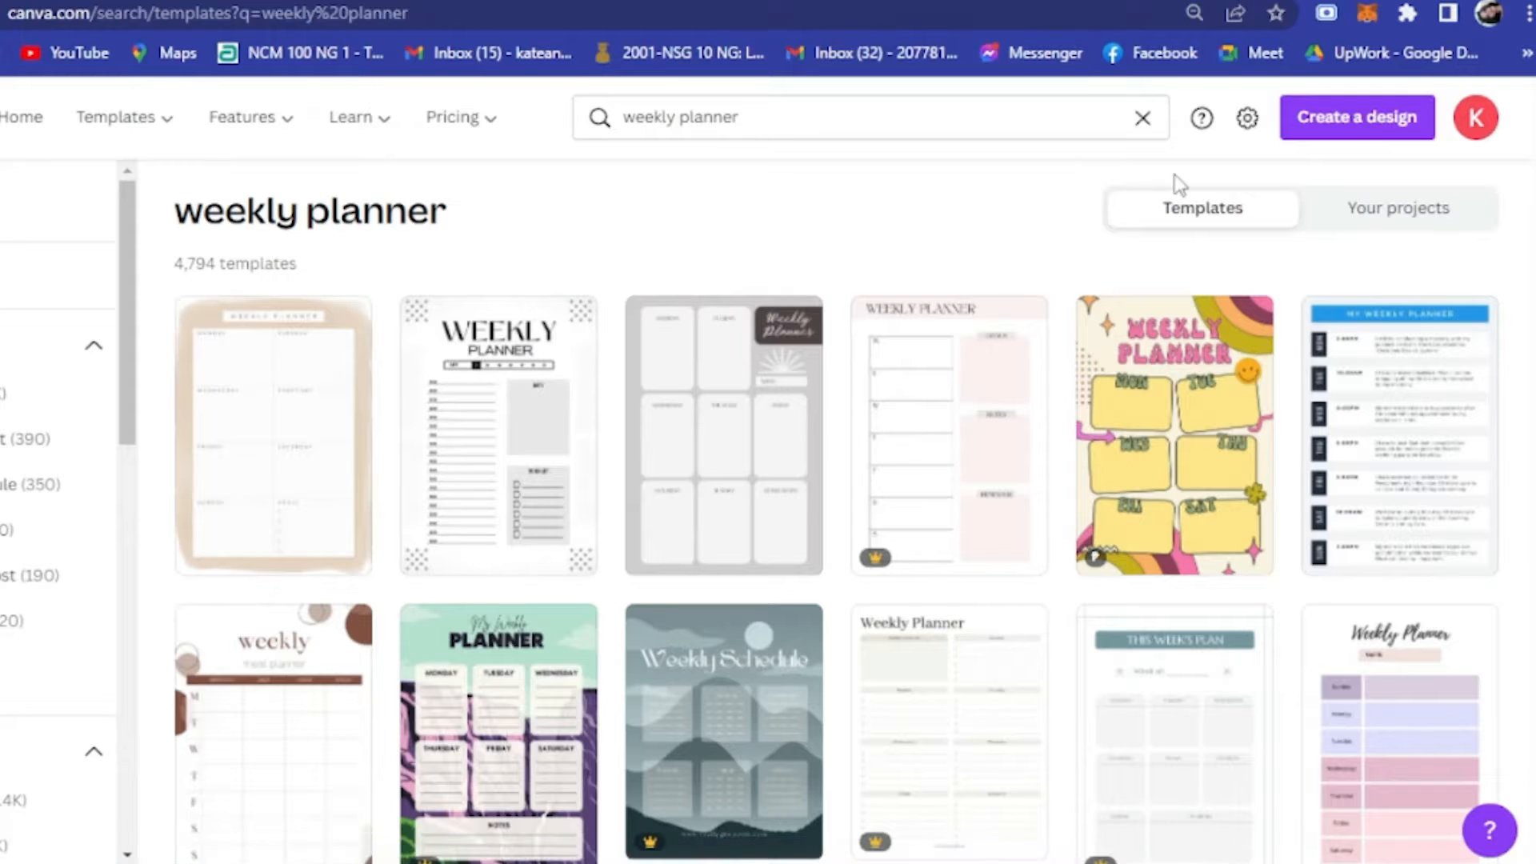
- Create a blank Flyer (A4) design and fill its page background with the lime green default colour
left_click(1332, 124)
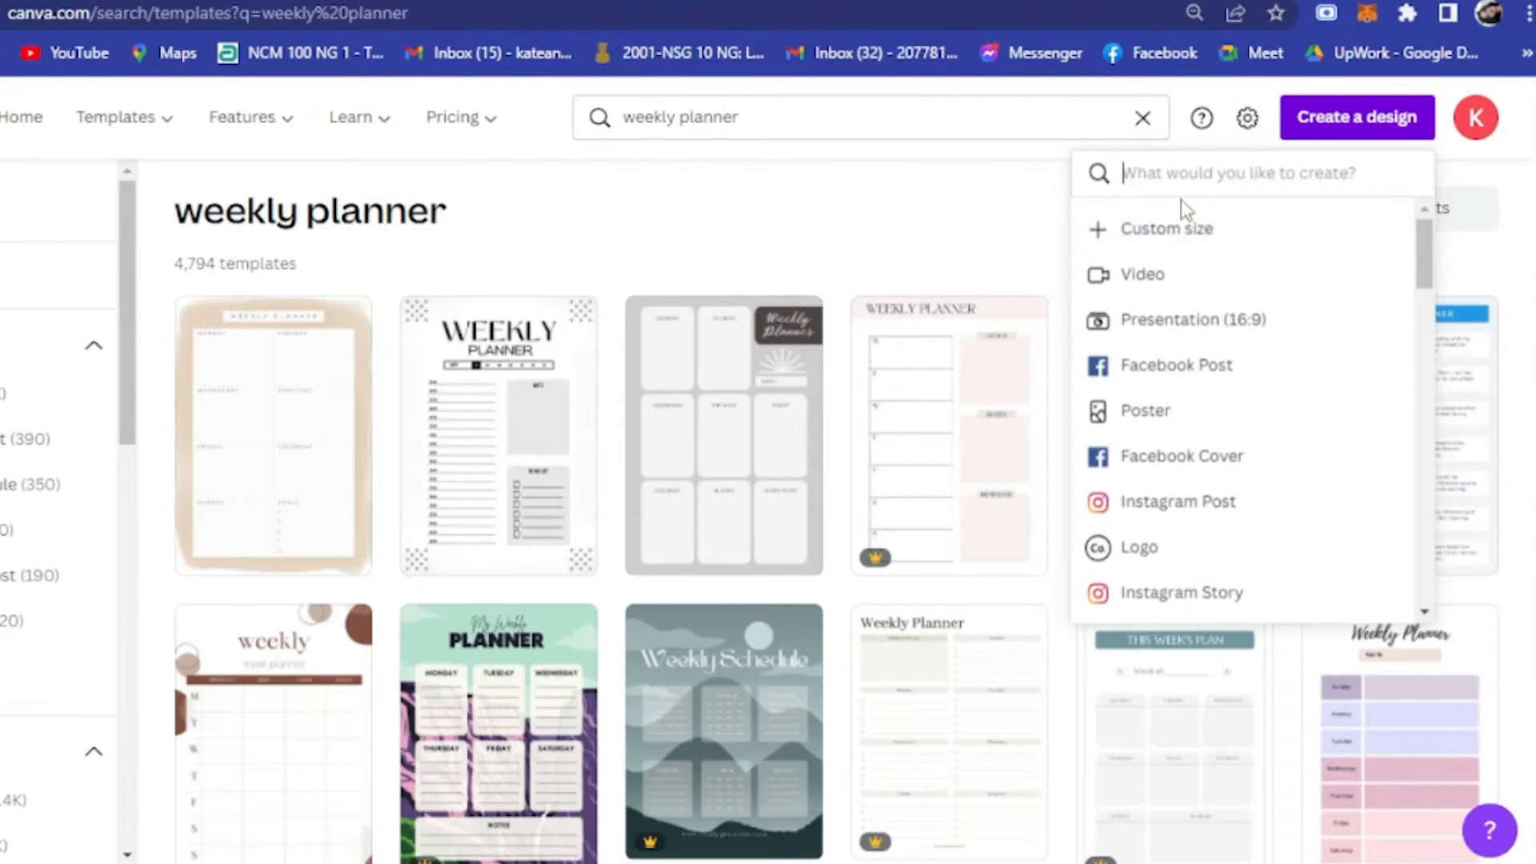
left_click(1149, 405)
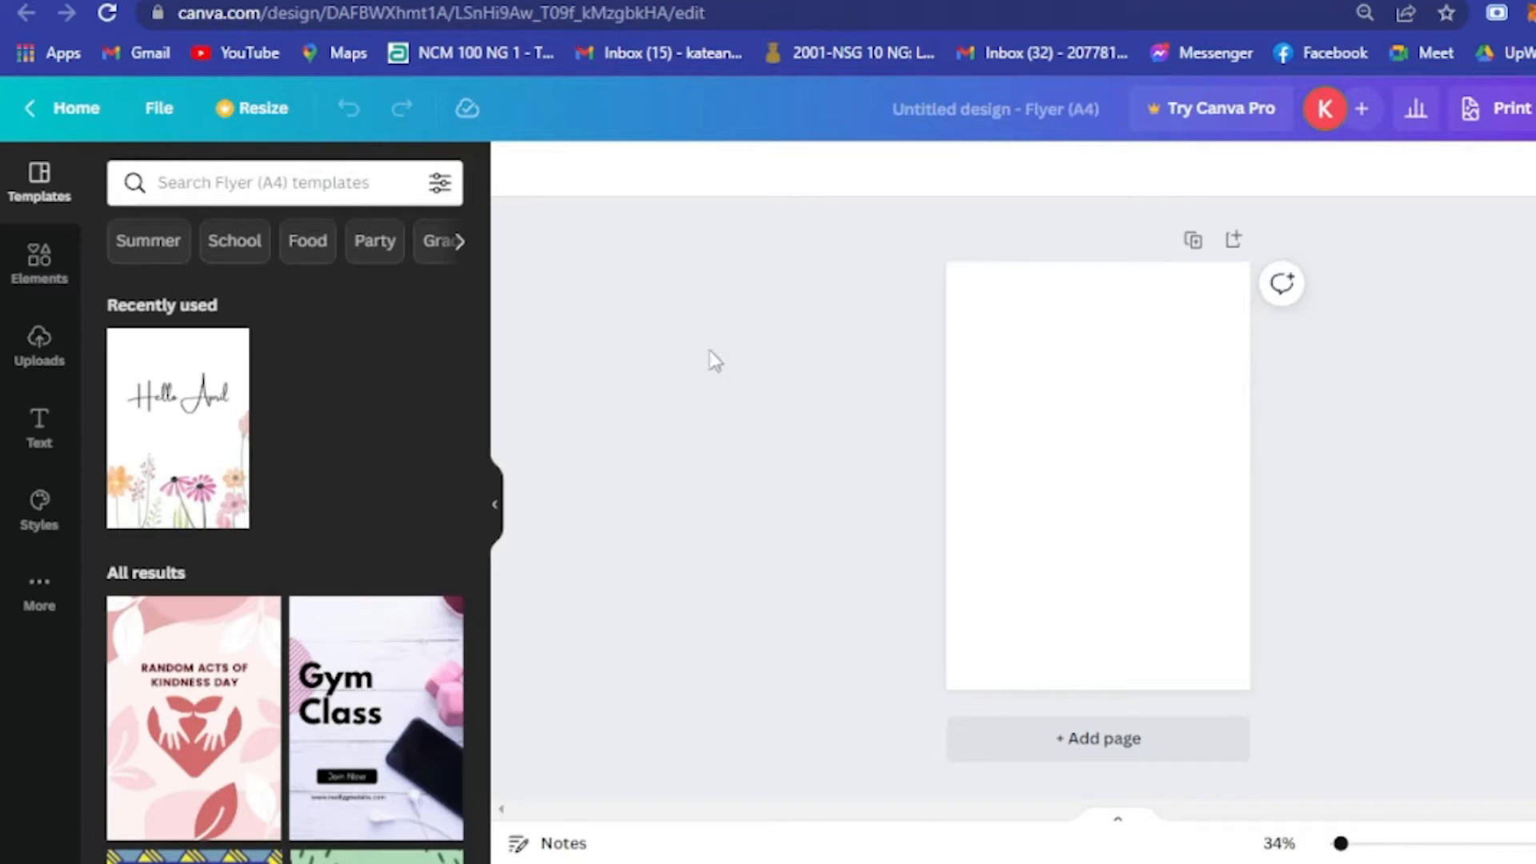
left_click(1100, 340)
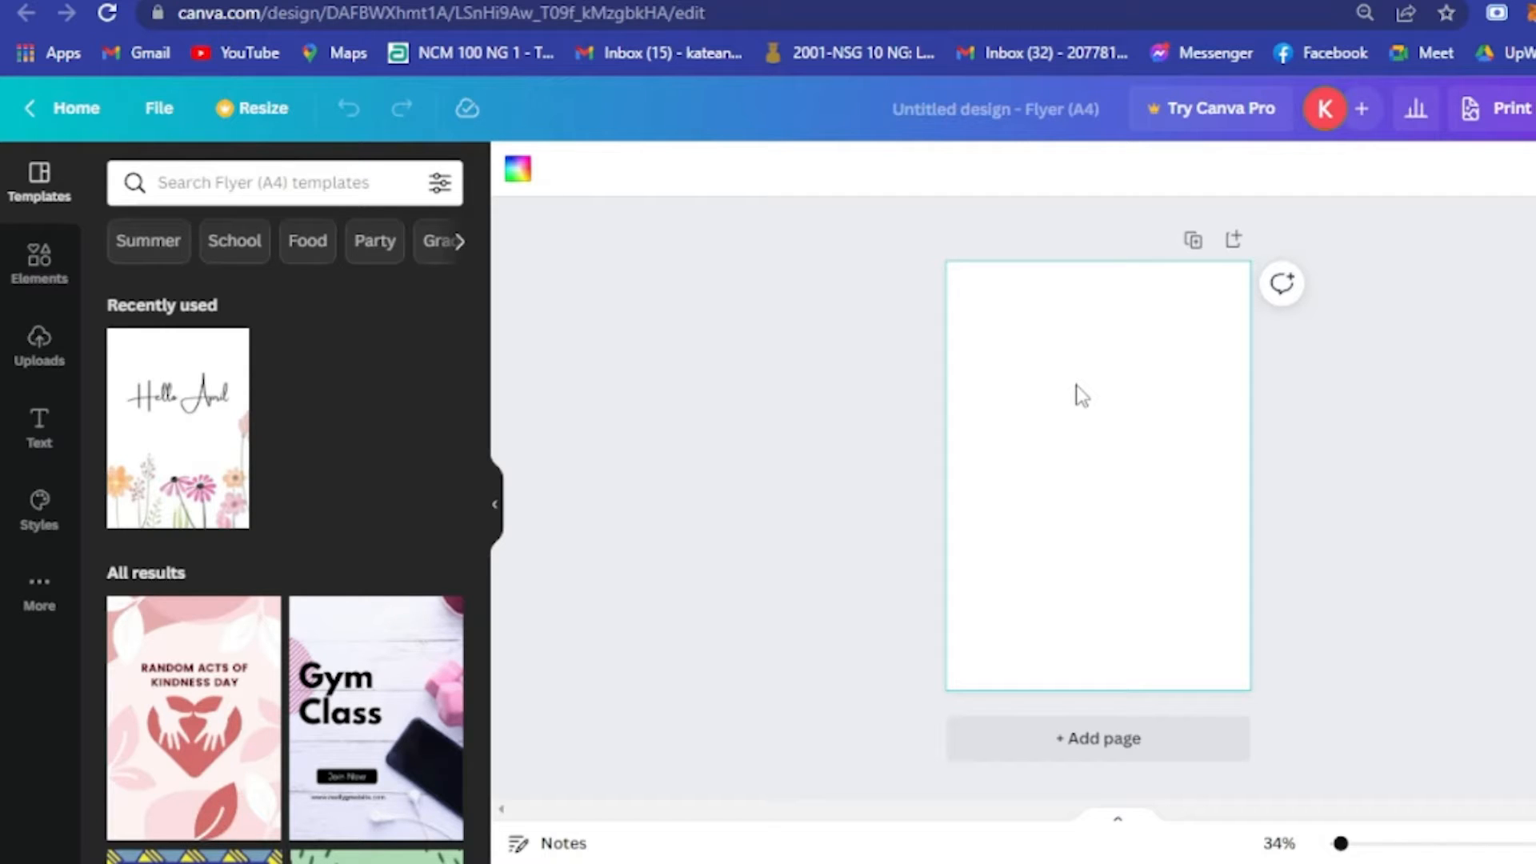
left_click(517, 170)
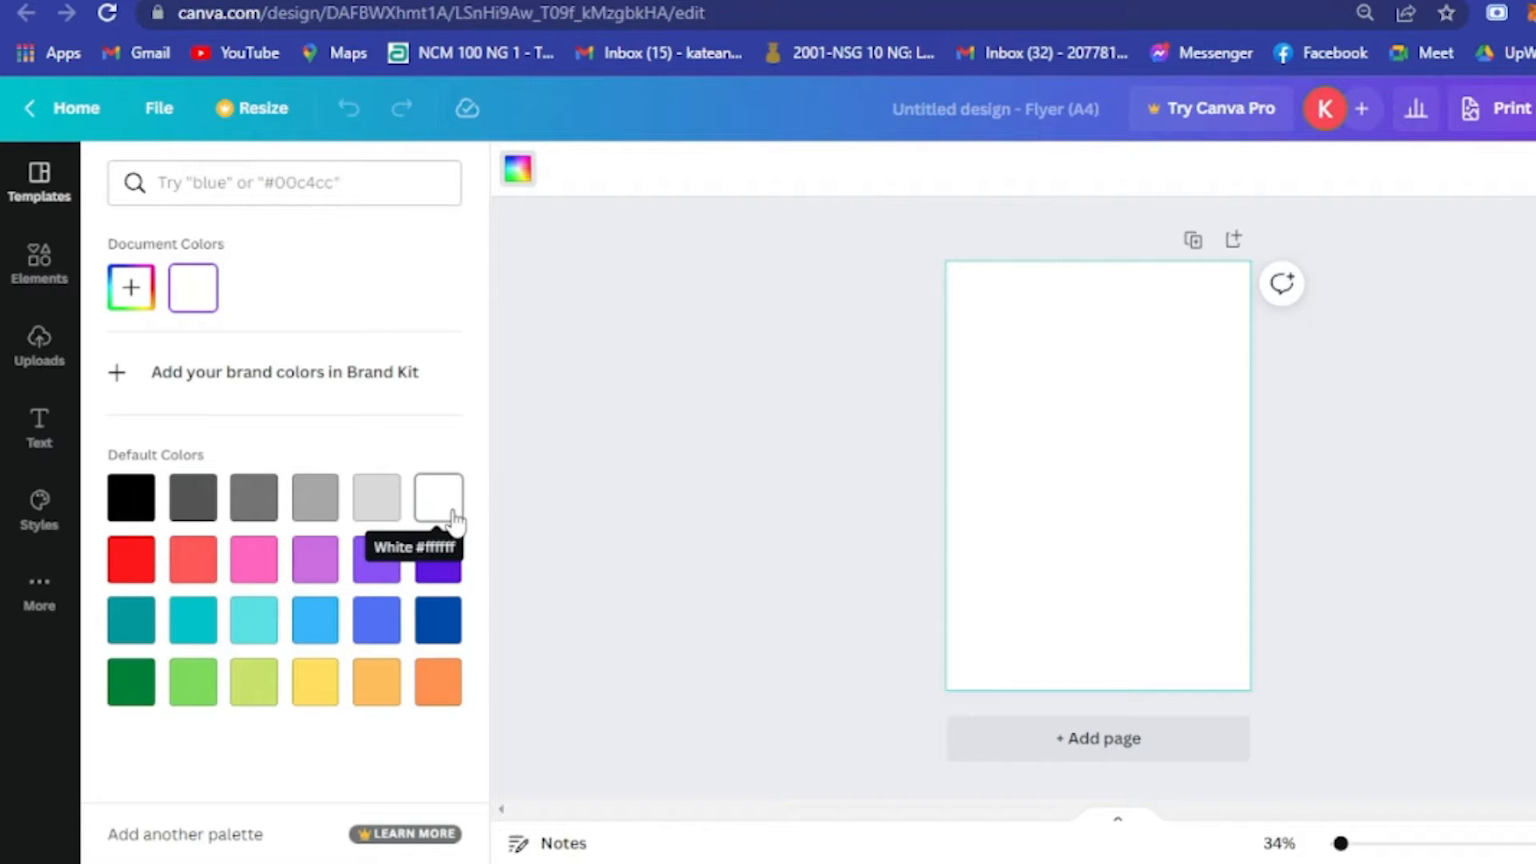
left_click(315, 688)
left_click(258, 679)
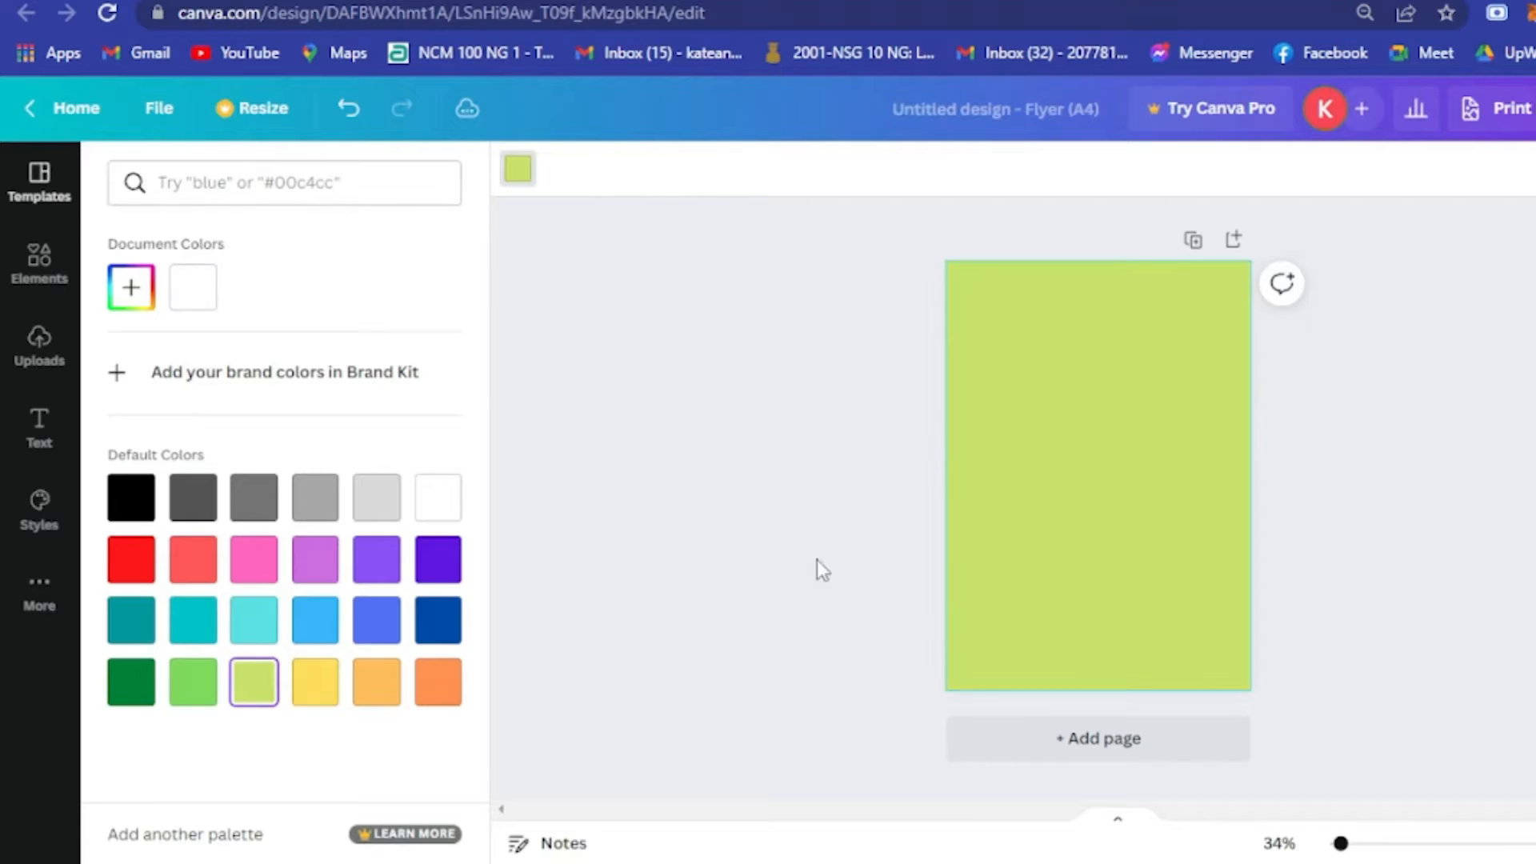
left_click(576, 500)
- Find the row of pink and red flowers with the search term "flower" and place it across the page's bottom edge
left_click(42, 264)
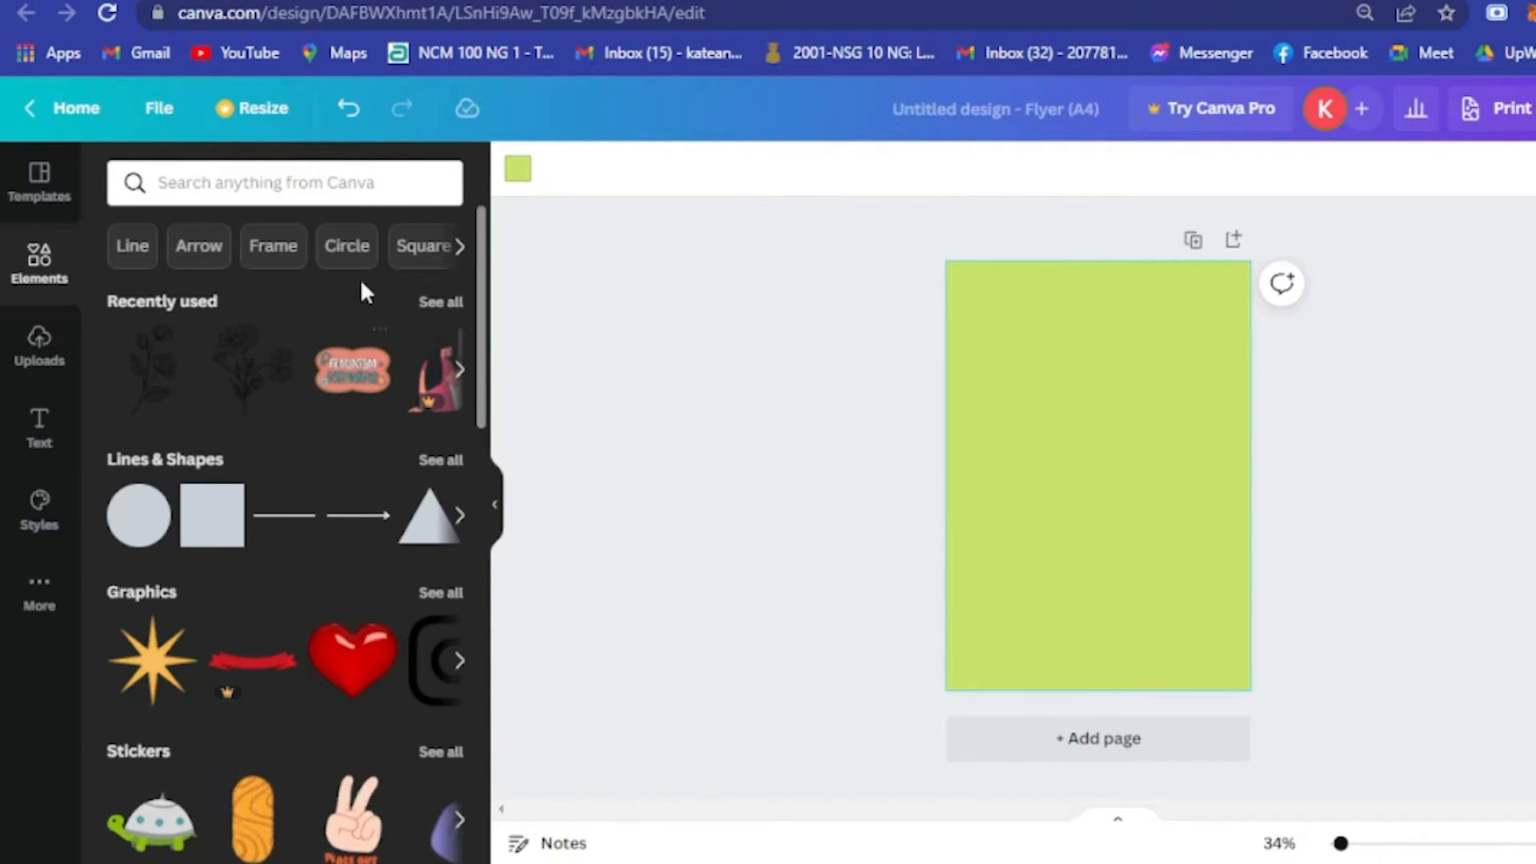
left_click(316, 181)
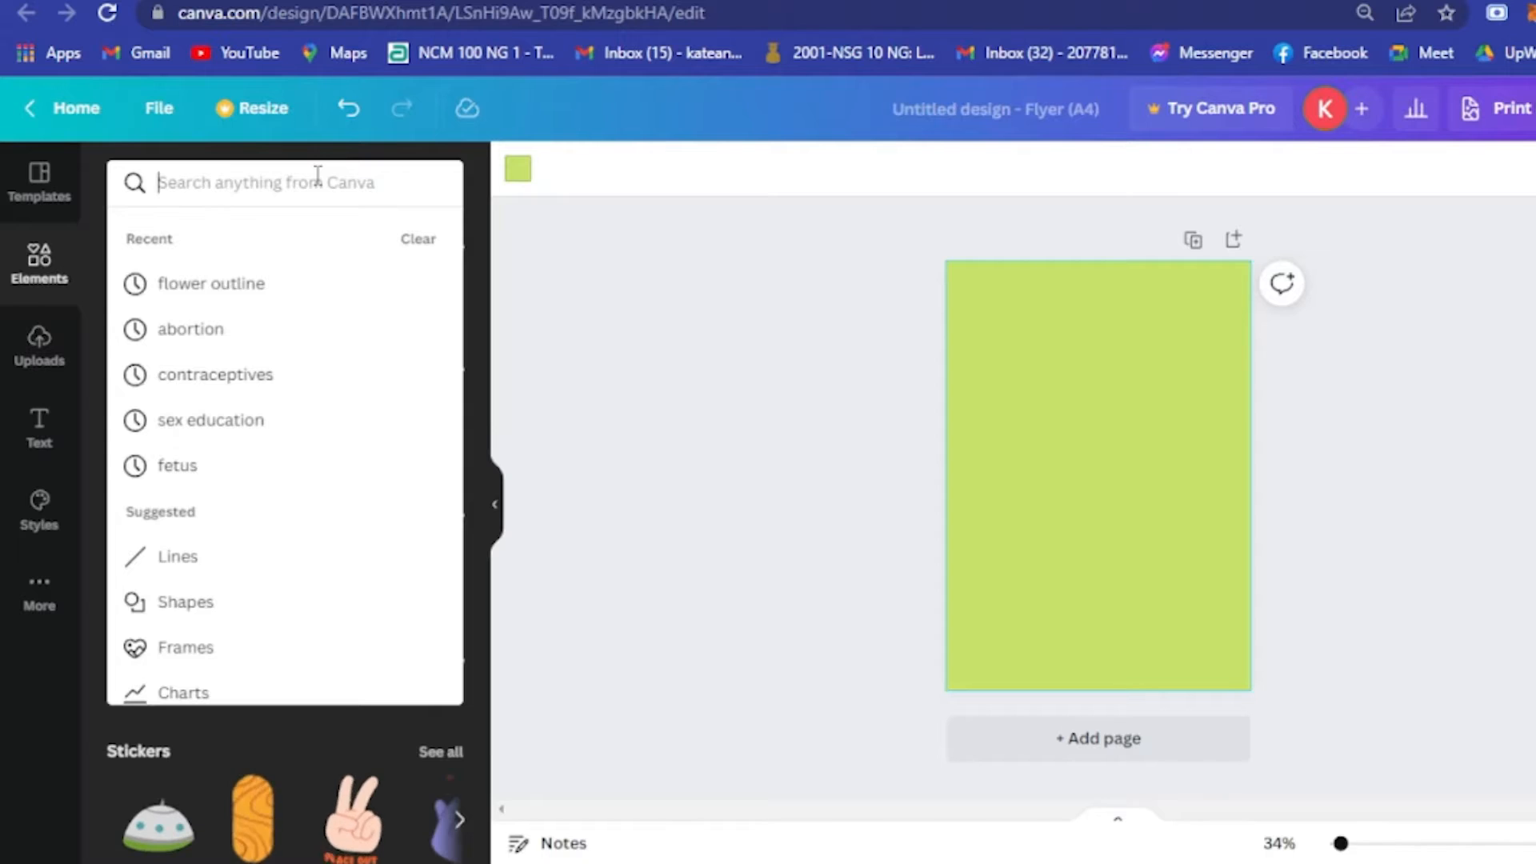
type("flower")
key("Return")
scroll(356, 528, "down", 10)
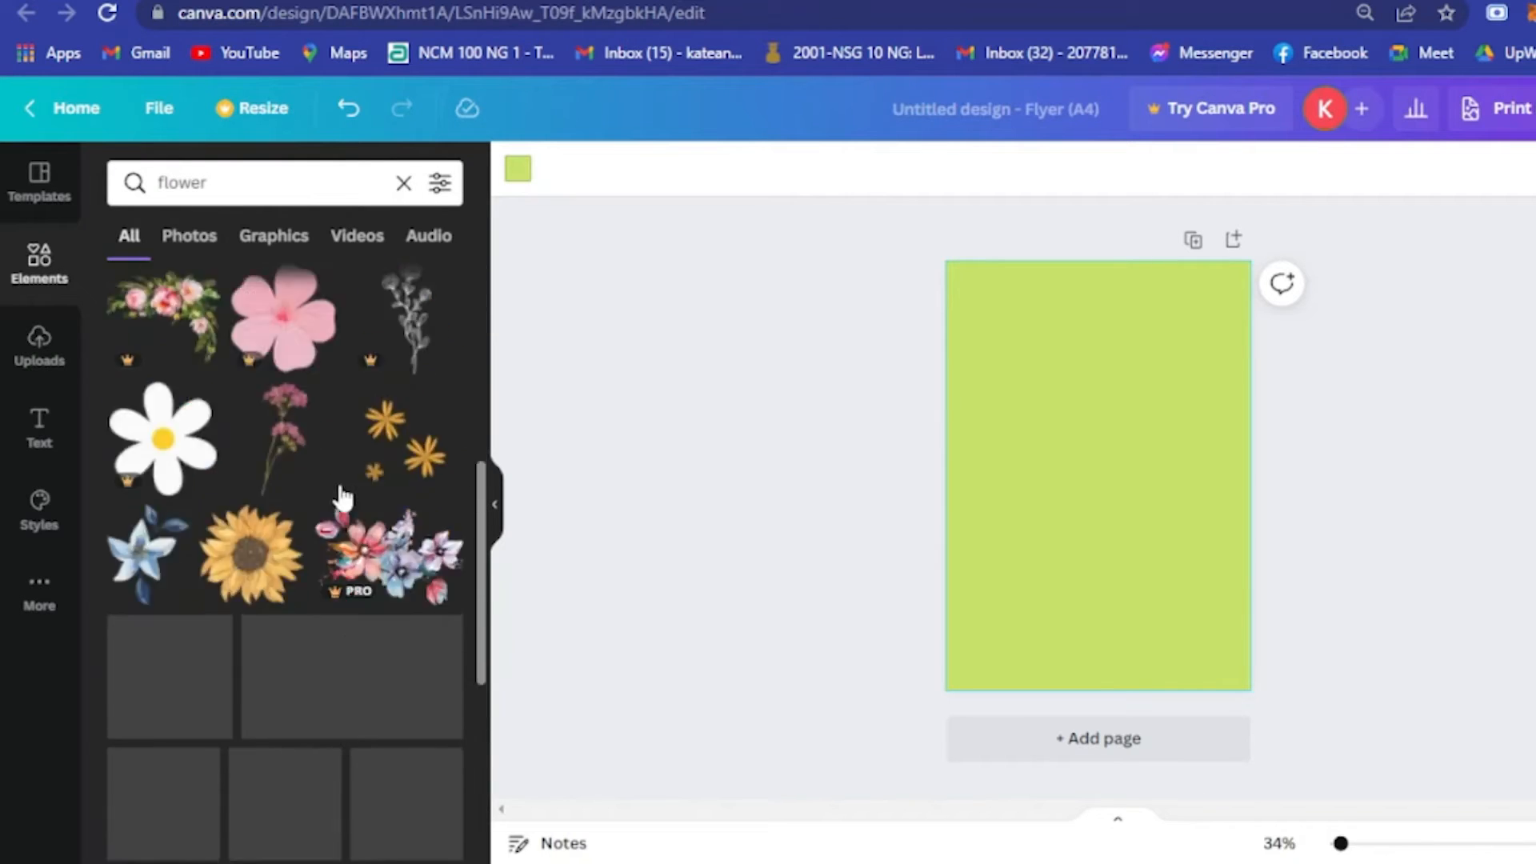
scroll(336, 496, "up", 6)
scroll(204, 637, "up", 5)
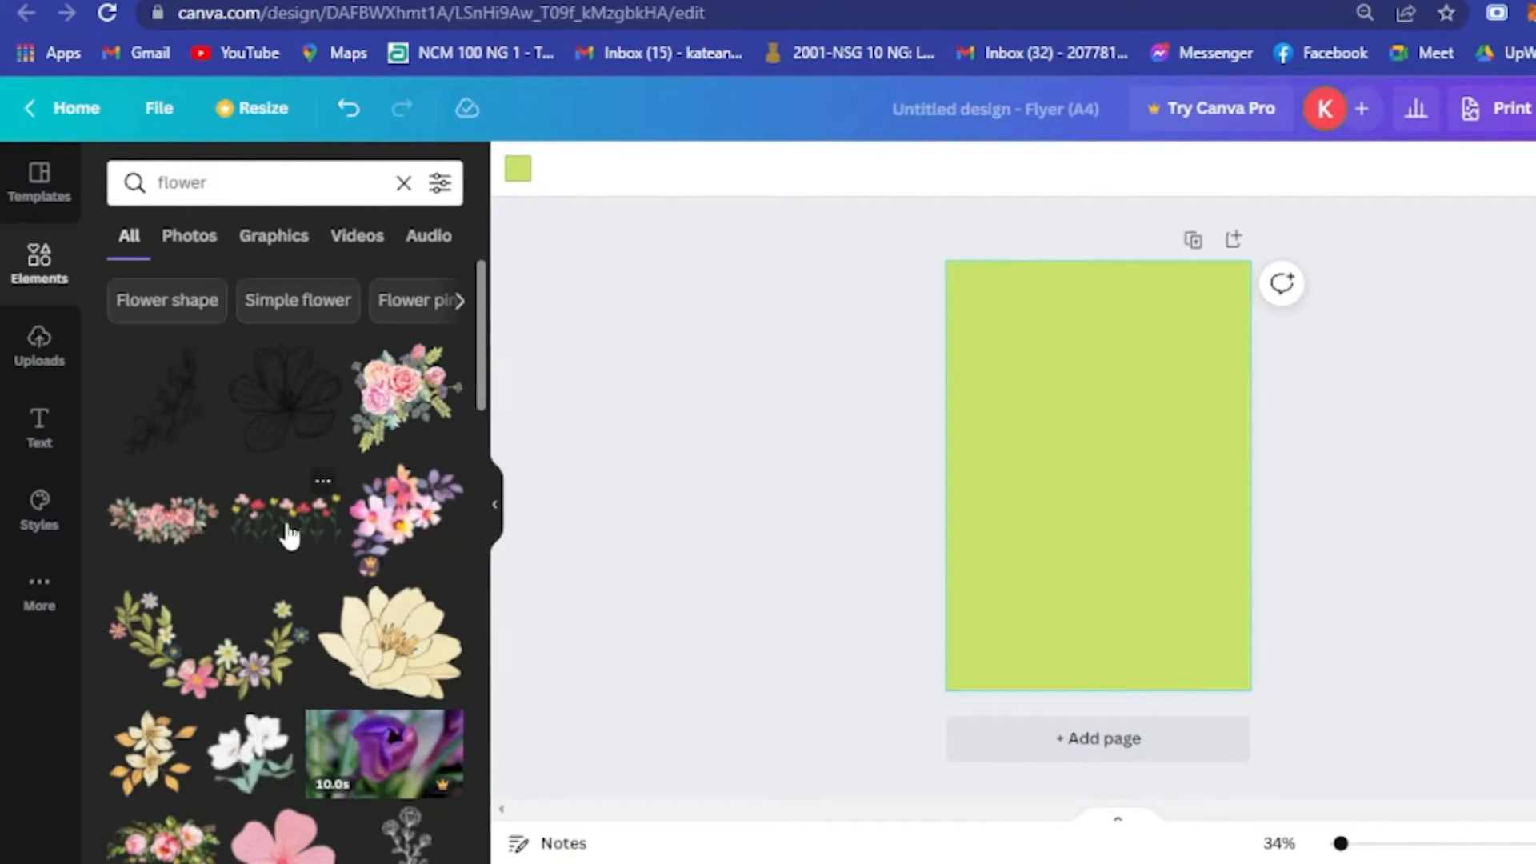
left_click(288, 524)
left_click_drag(1098, 472, 1220, 650)
key("ctrl+d")
left_click(1192, 472)
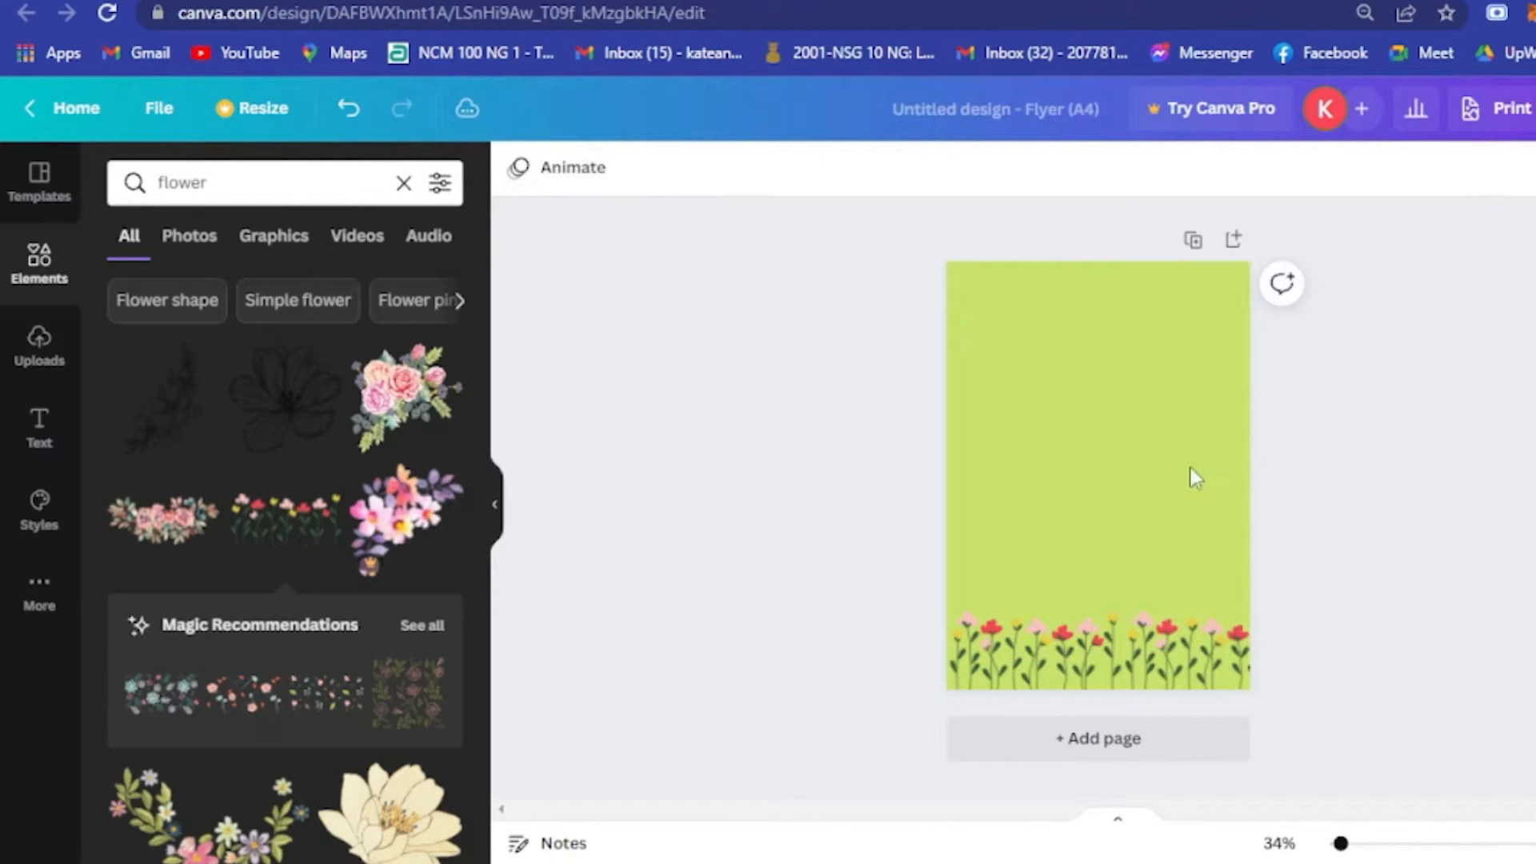
- Open the text options and browse the available heading styles and font combinations
left_click(41, 428)
scroll(380, 712, "down", 6)
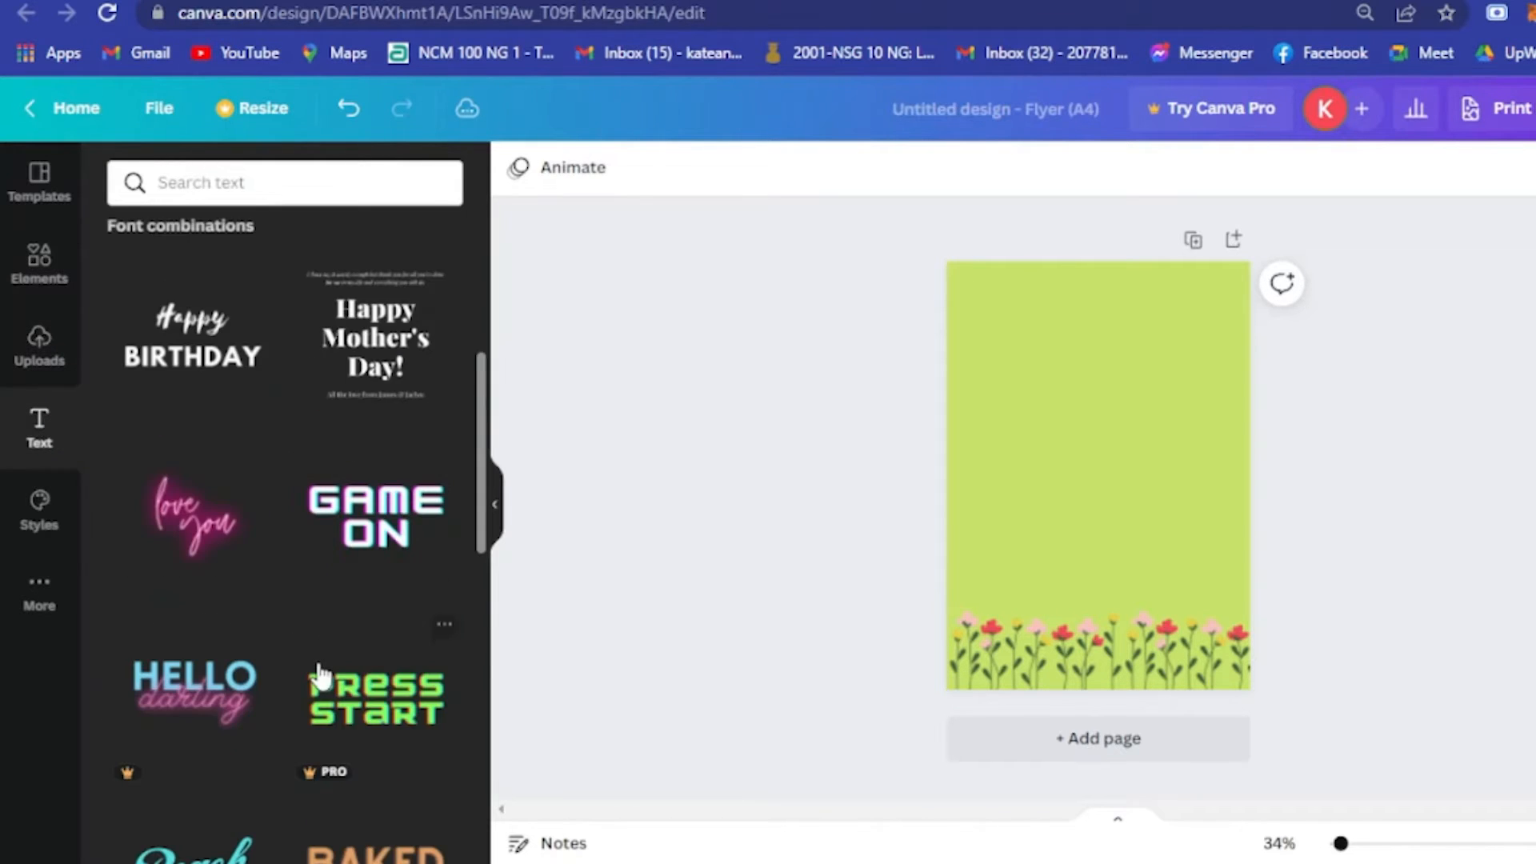
scroll(323, 577, "up", 5)
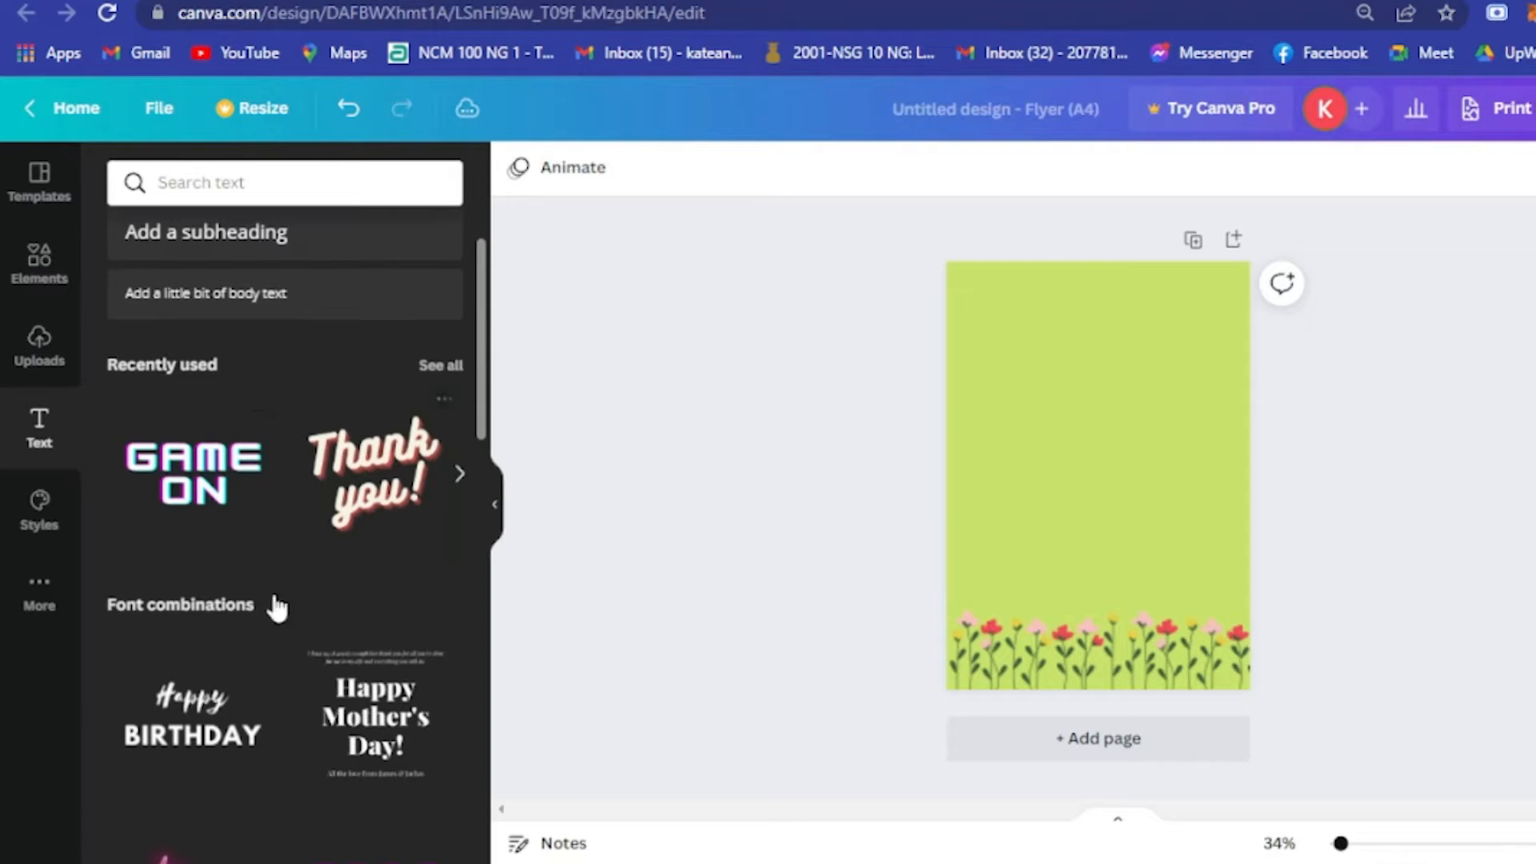
scroll(144, 537, "down", 3)
scroll(233, 520, "up", 4)
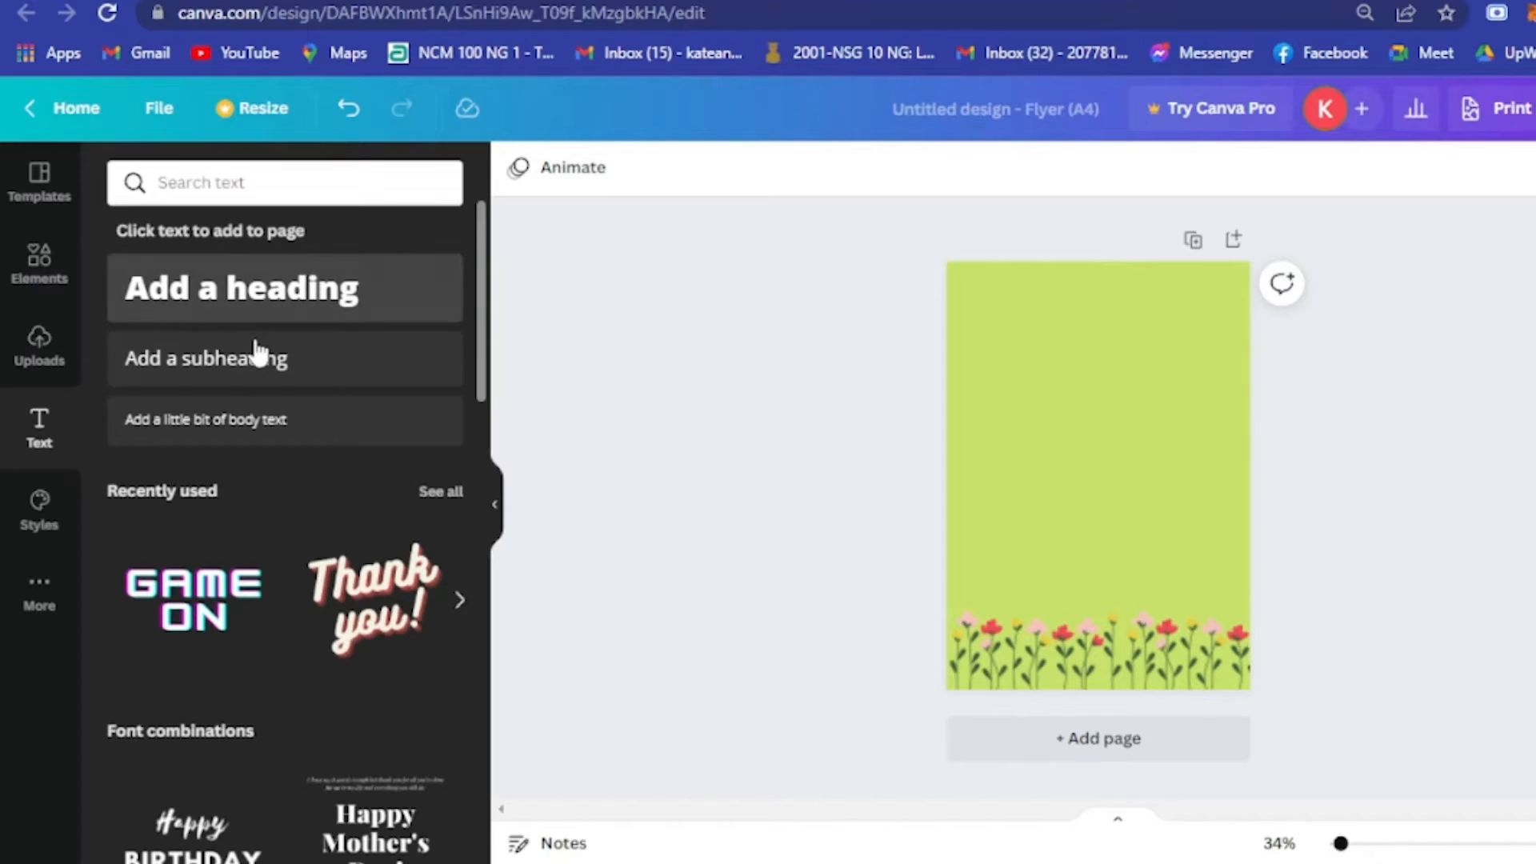
left_click(311, 317)
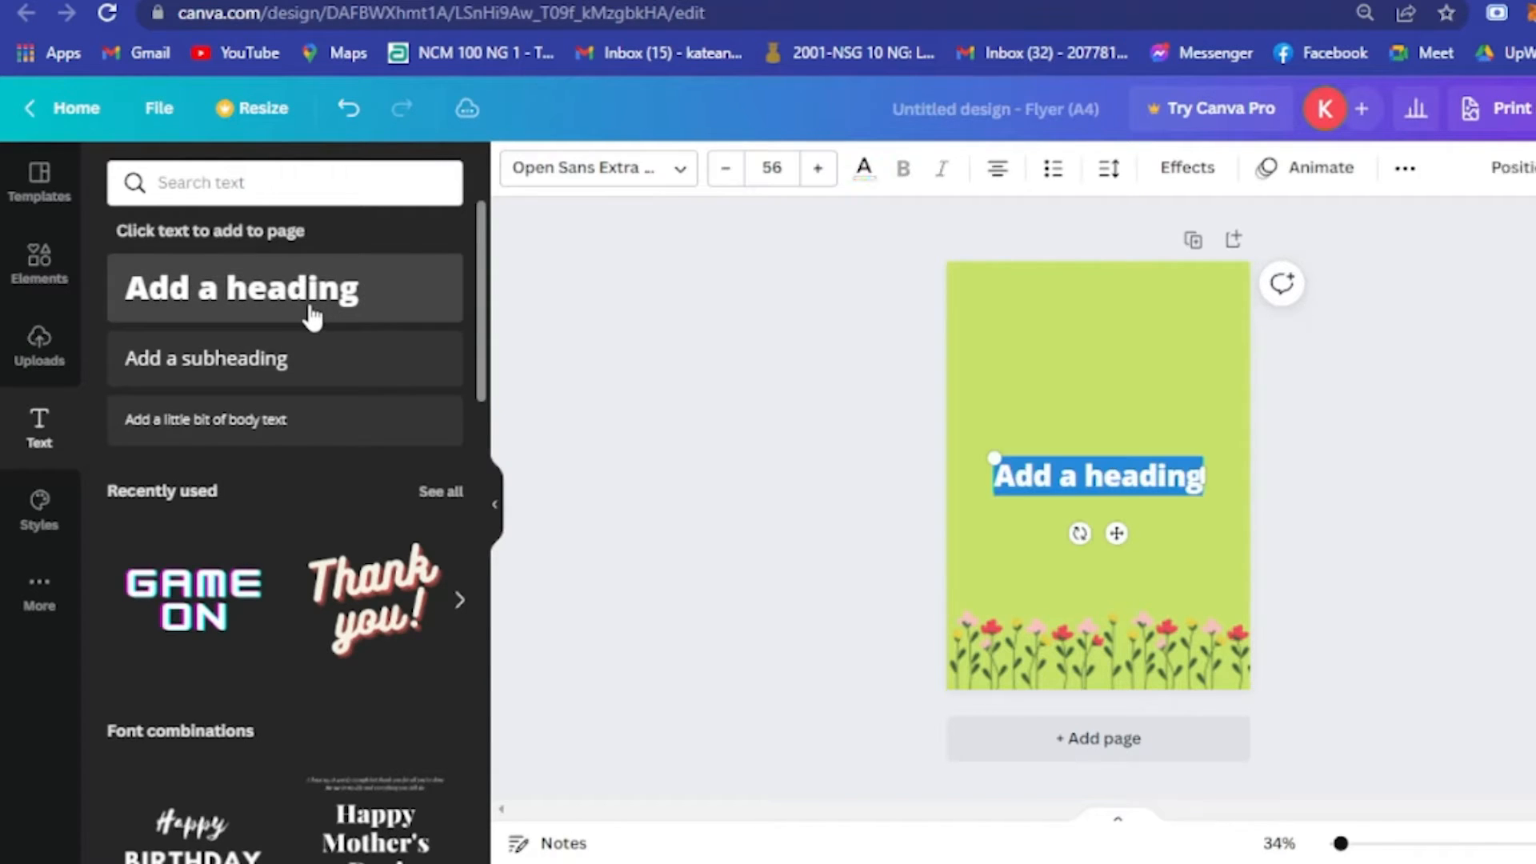
left_click(676, 177)
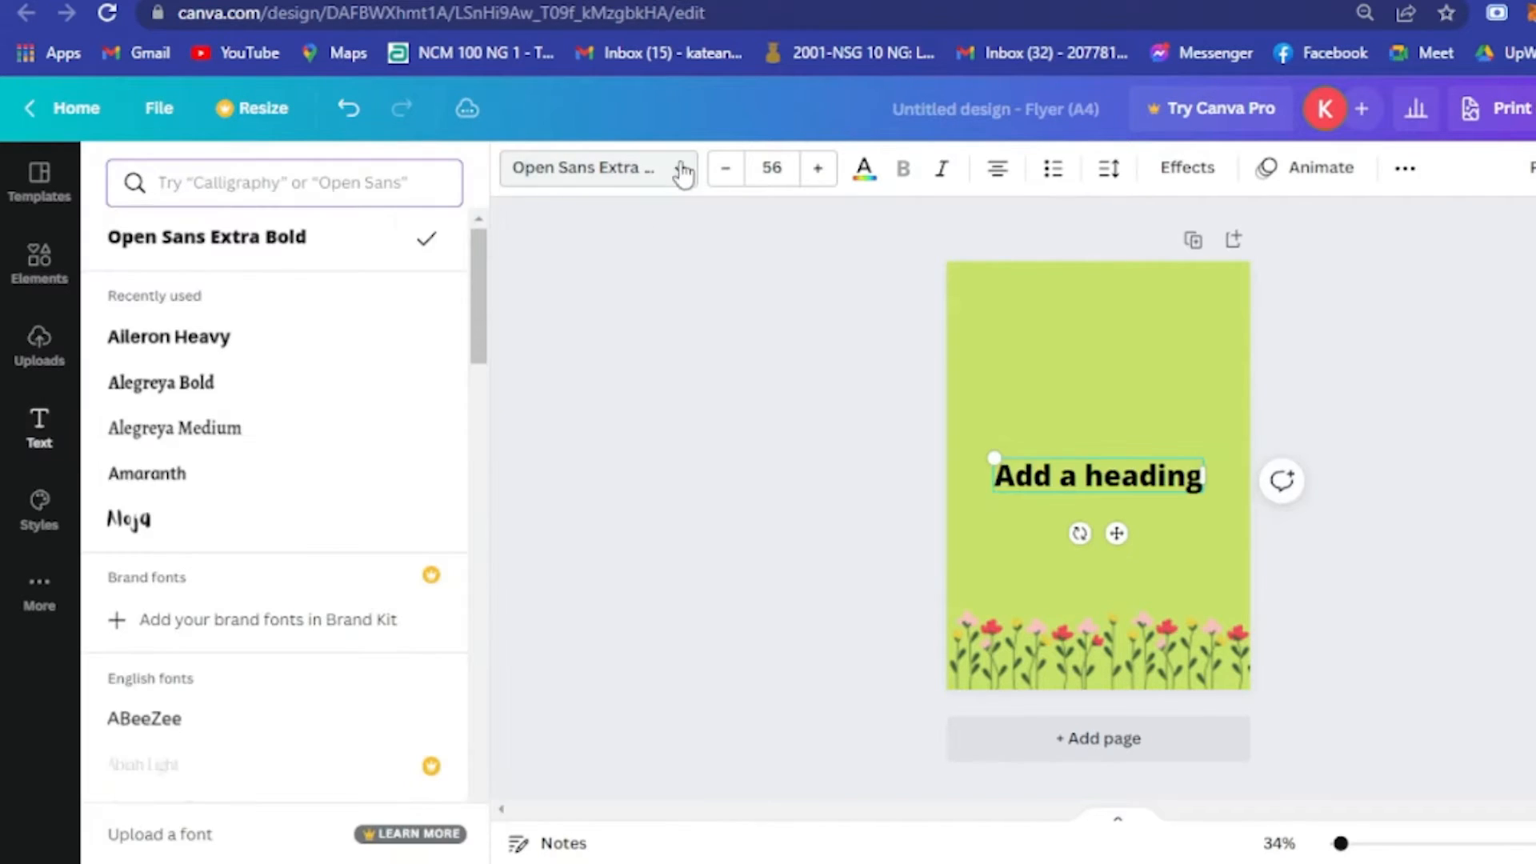
scroll(176, 388, "down", 5)
scroll(177, 372, "down", 5)
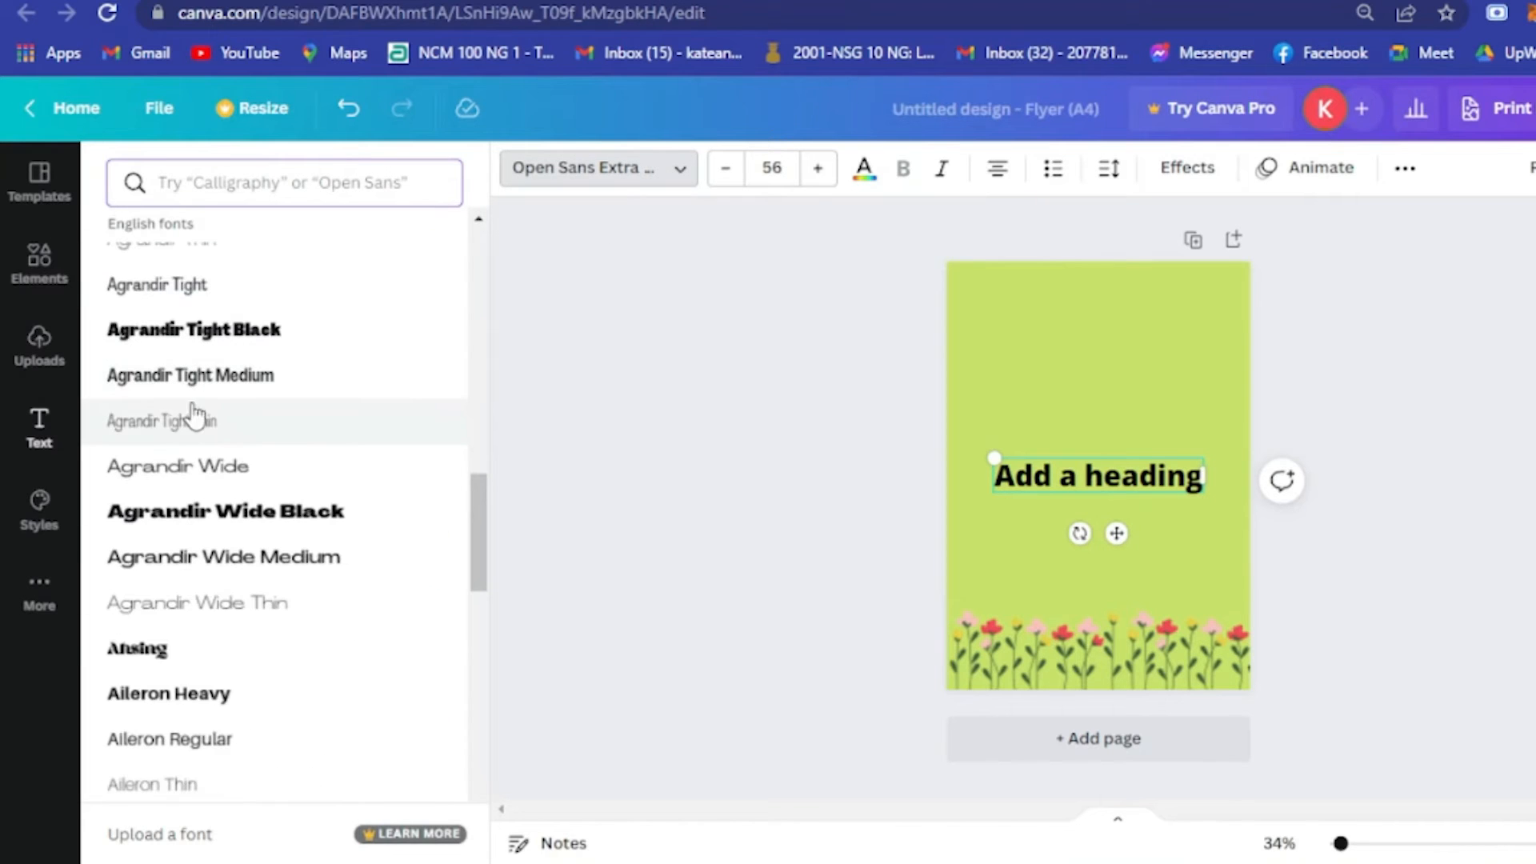
left_click(1059, 479)
key("ctrl+z")
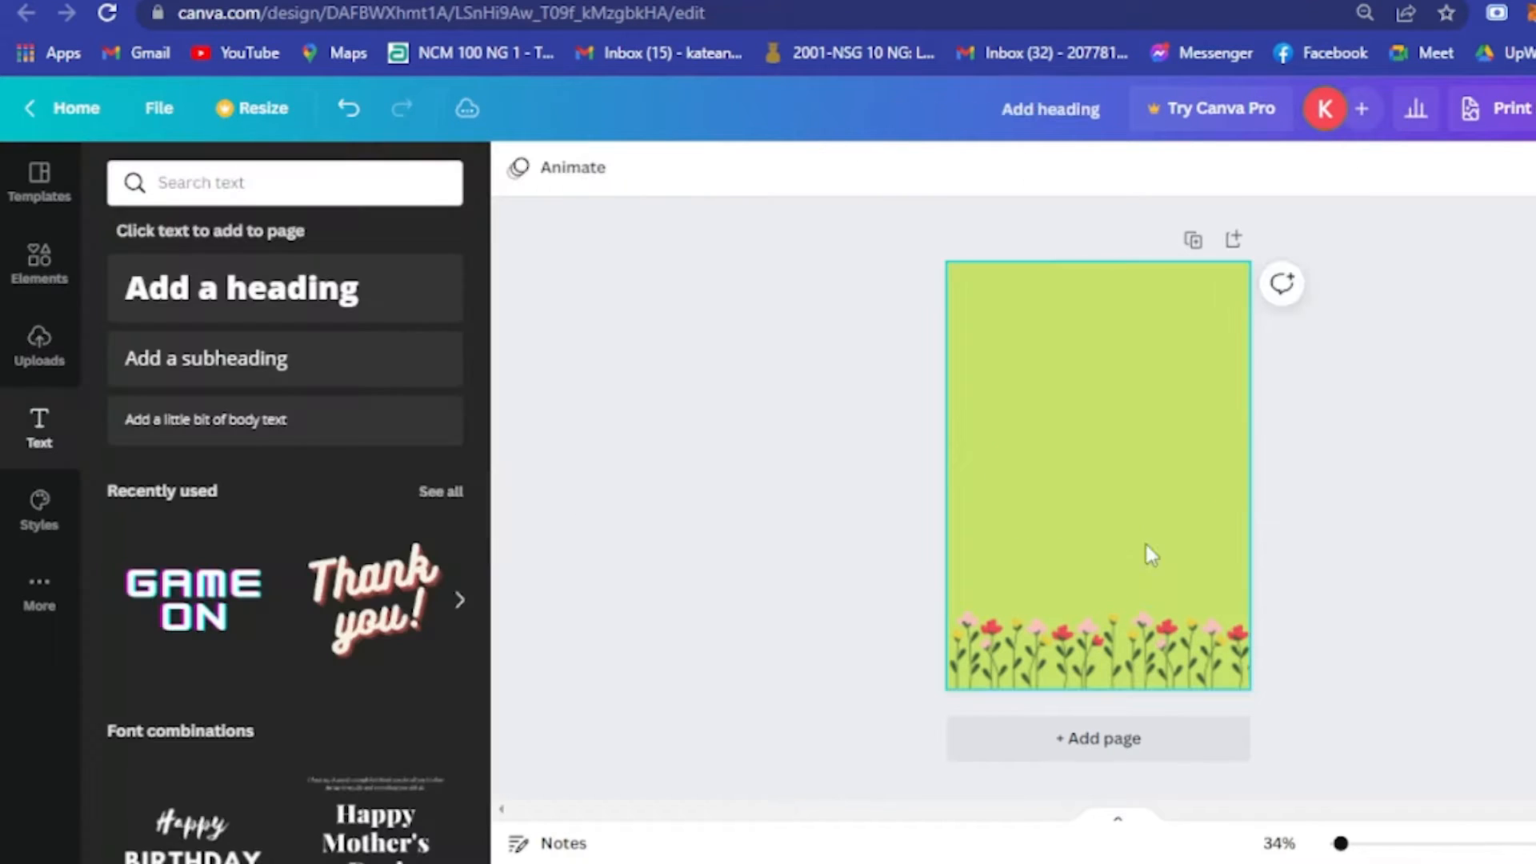
- Browse the font combinations and add the "Online Sale" starburst design to the page
scroll(285, 560, "down", 8)
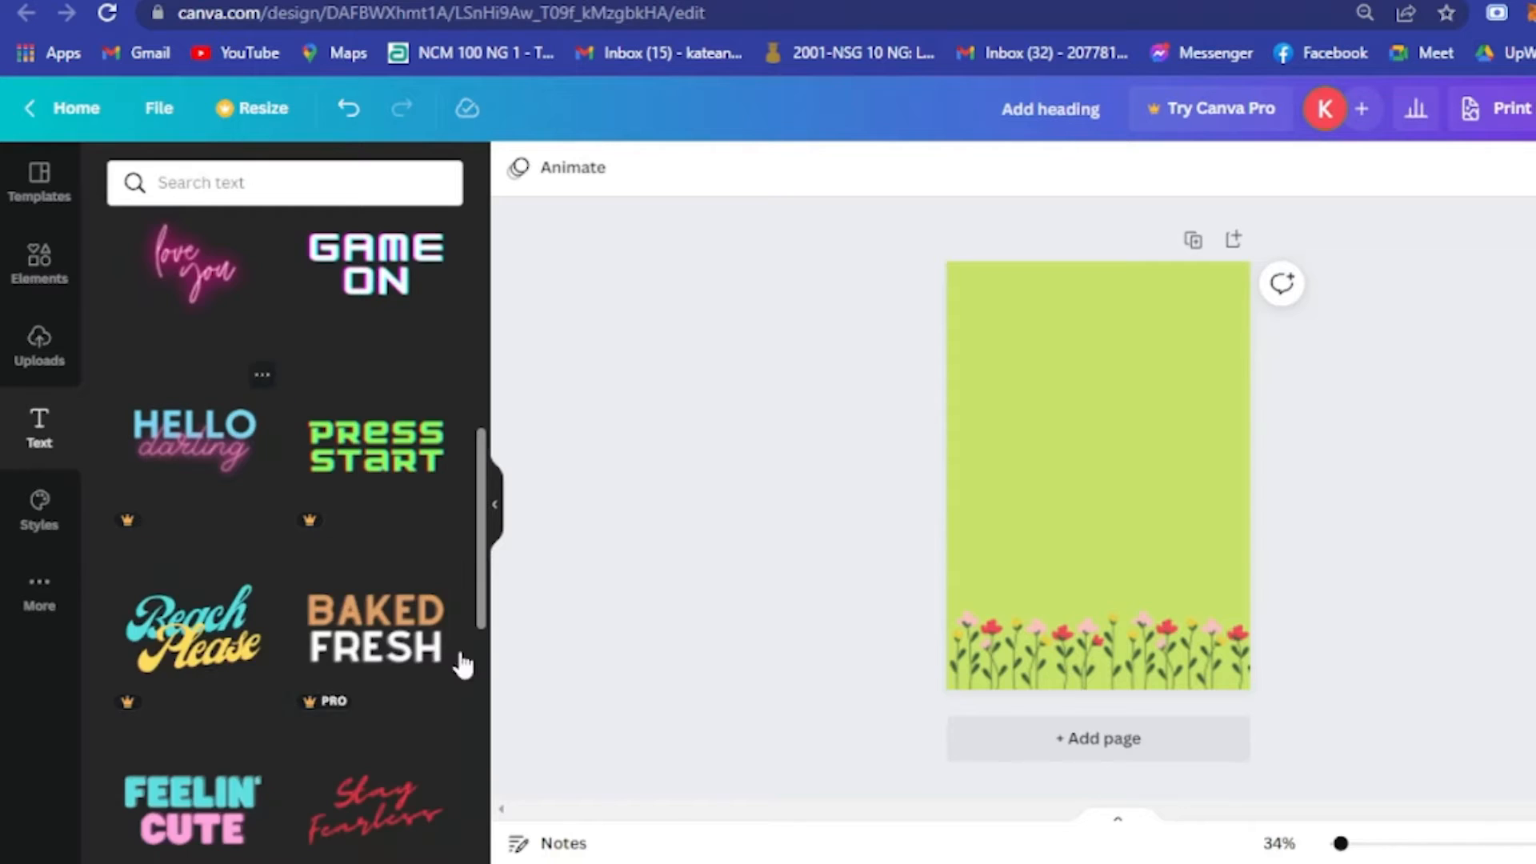
scroll(384, 507, "down", 10)
scroll(264, 683, "down", 10)
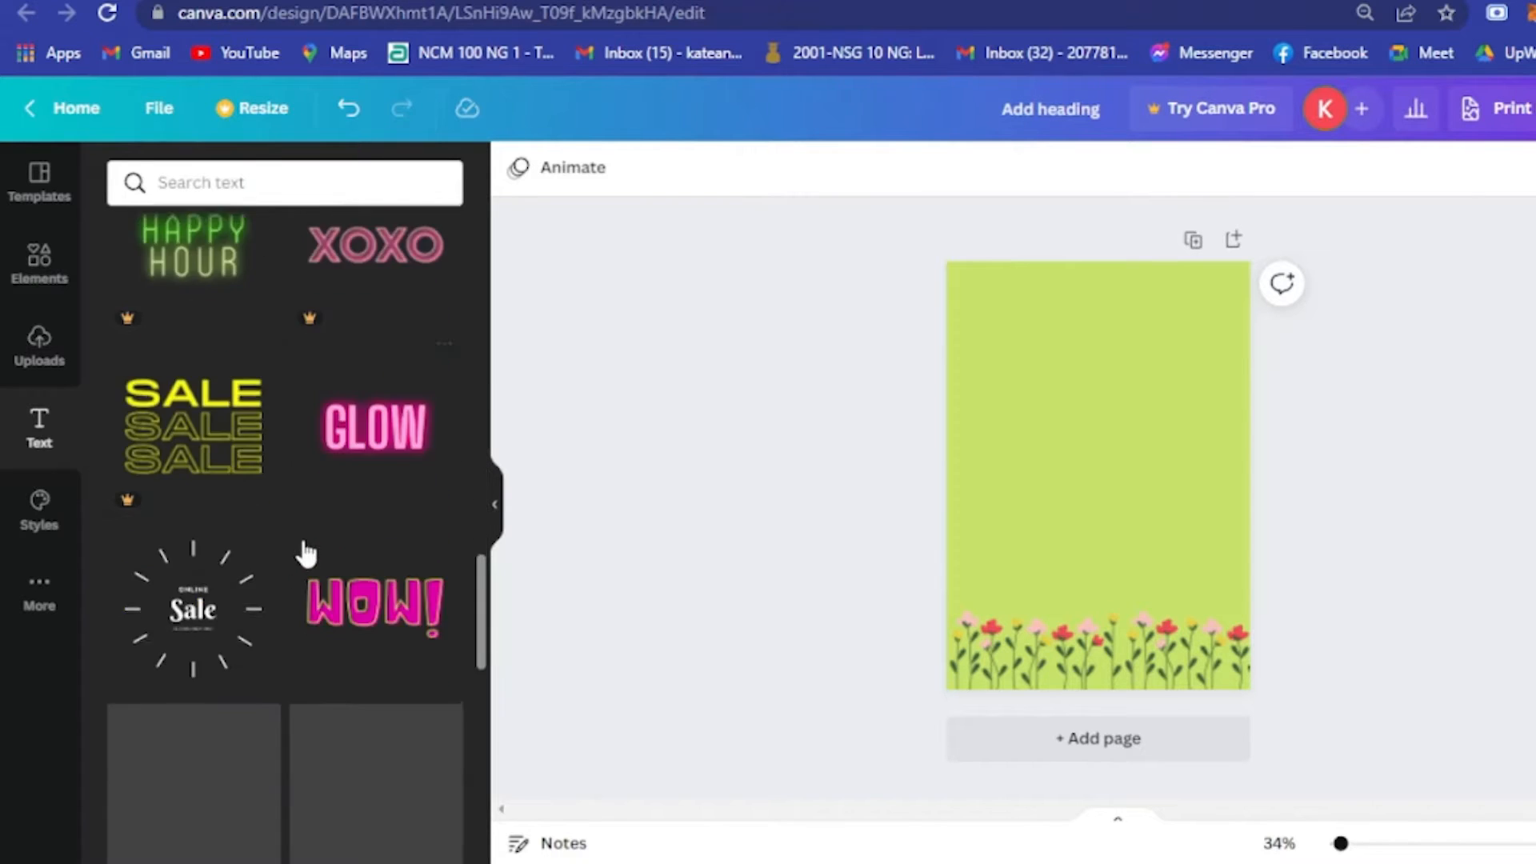
scroll(388, 540, "down", 5)
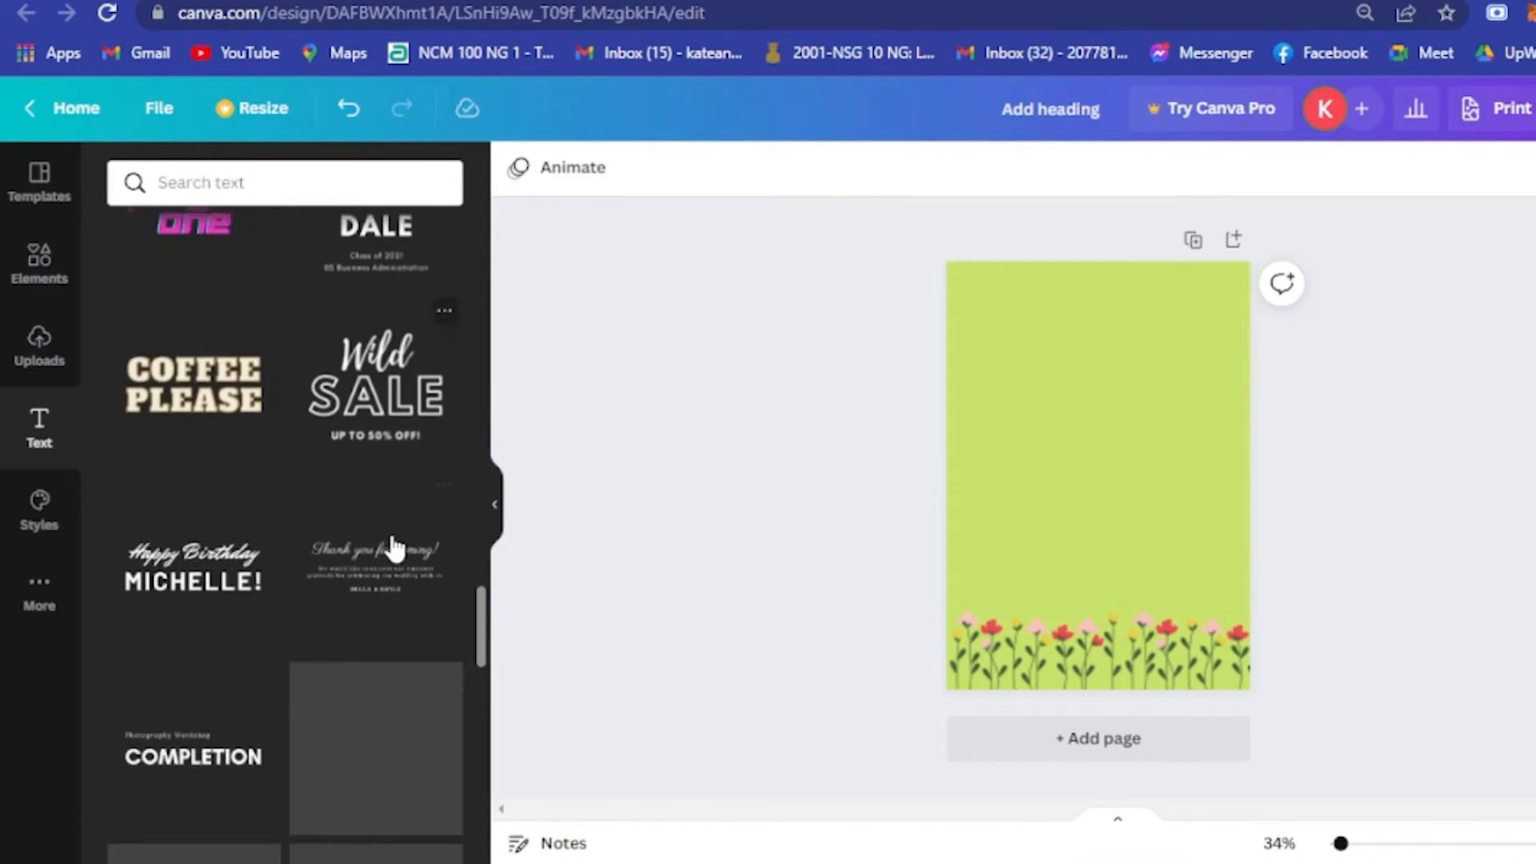
scroll(388, 540, "up", 3)
scroll(388, 540, "down", 3)
scroll(388, 543, "up", 1)
scroll(395, 551, "up", 5)
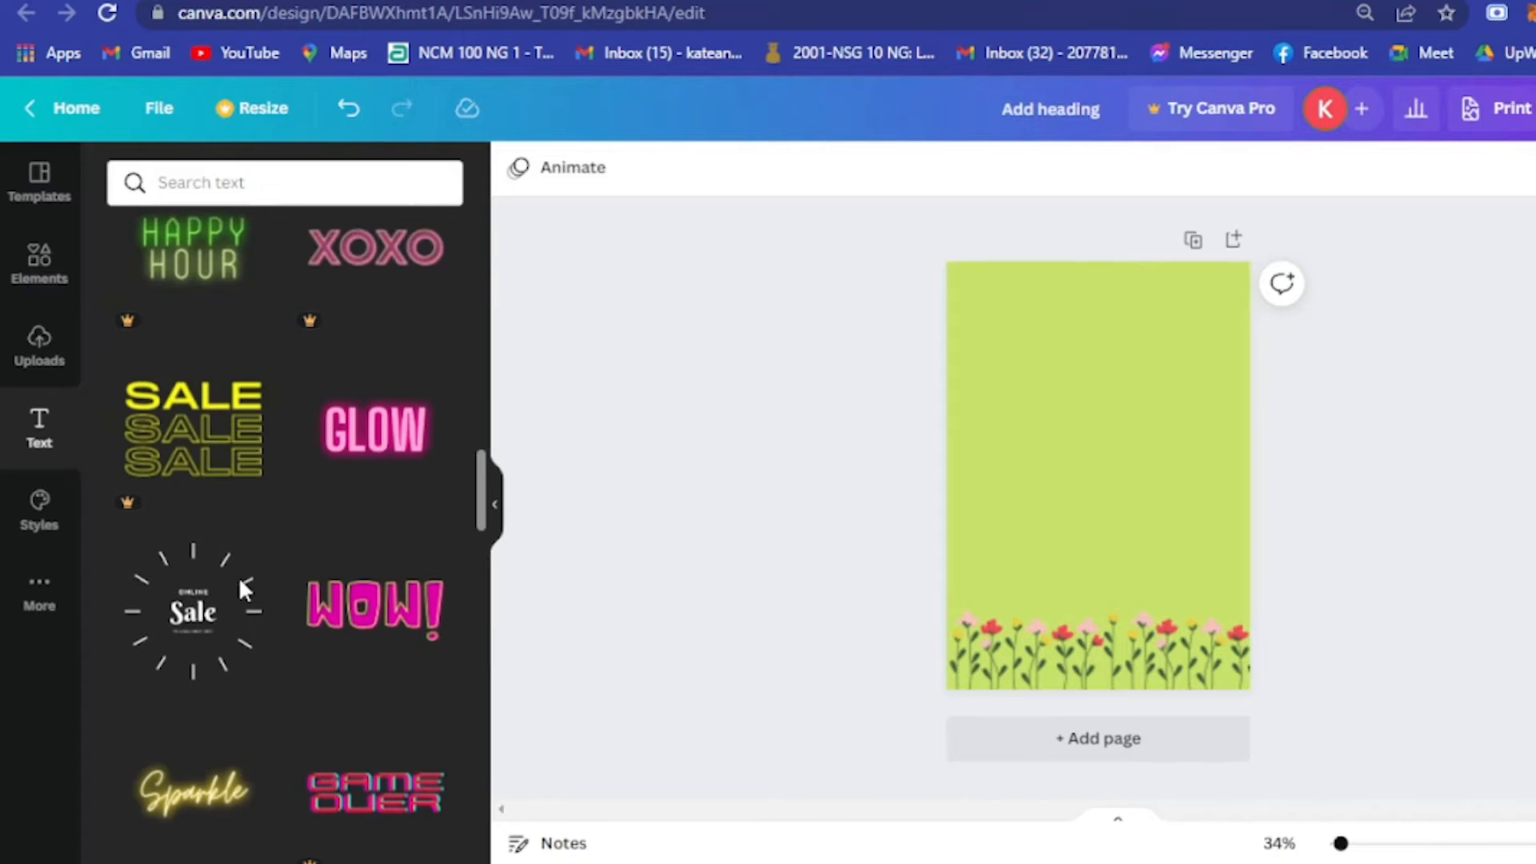
left_click(237, 604)
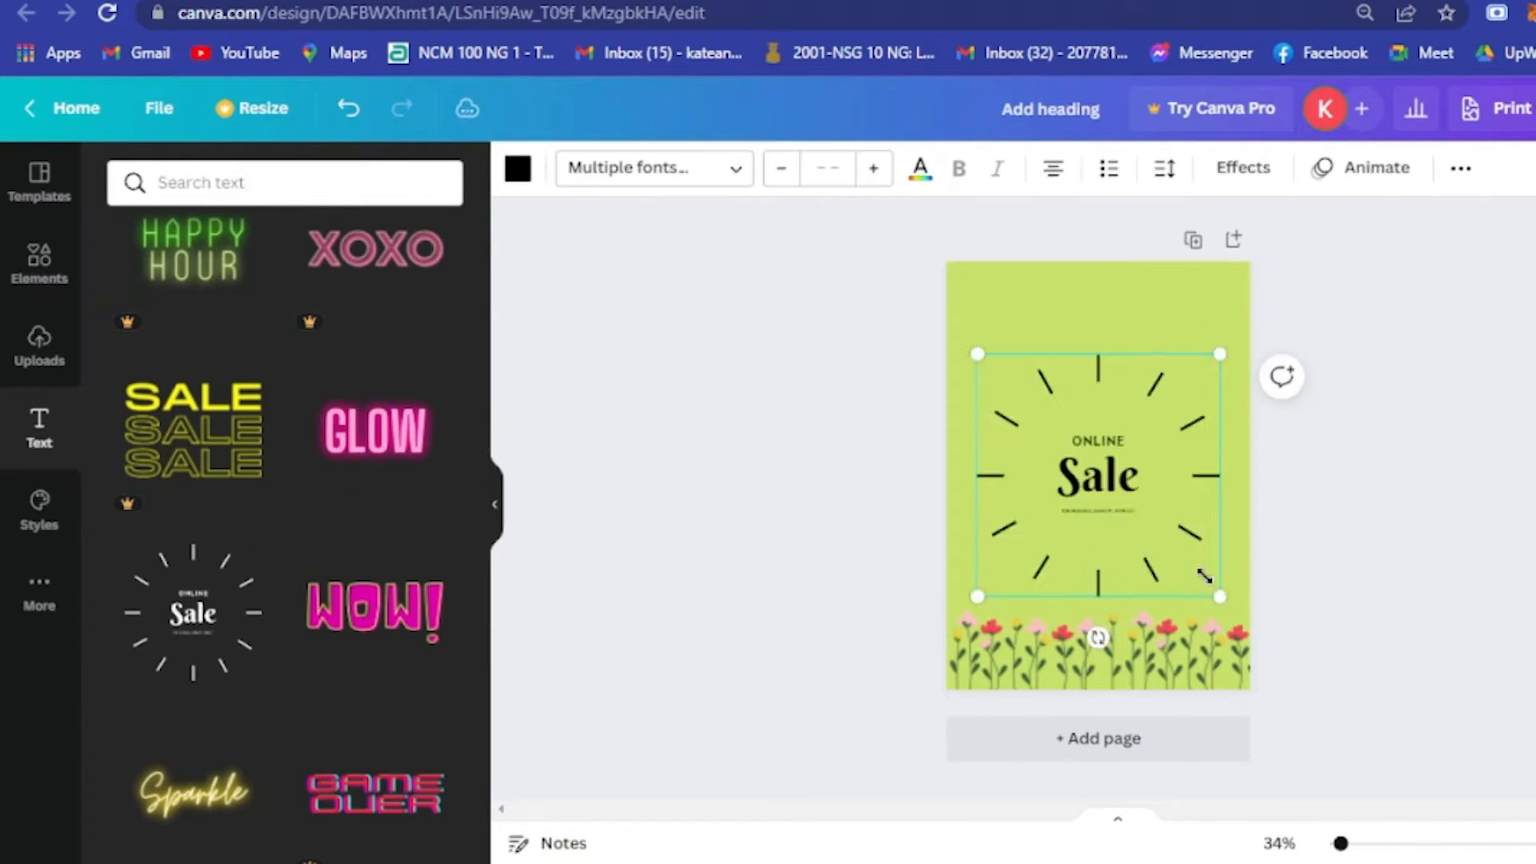
- Replace the "ONLINE" text in the starburst with "WEEKLY PLANNER" and clear its "Sale" and small bottom lines
double_click(1070, 451)
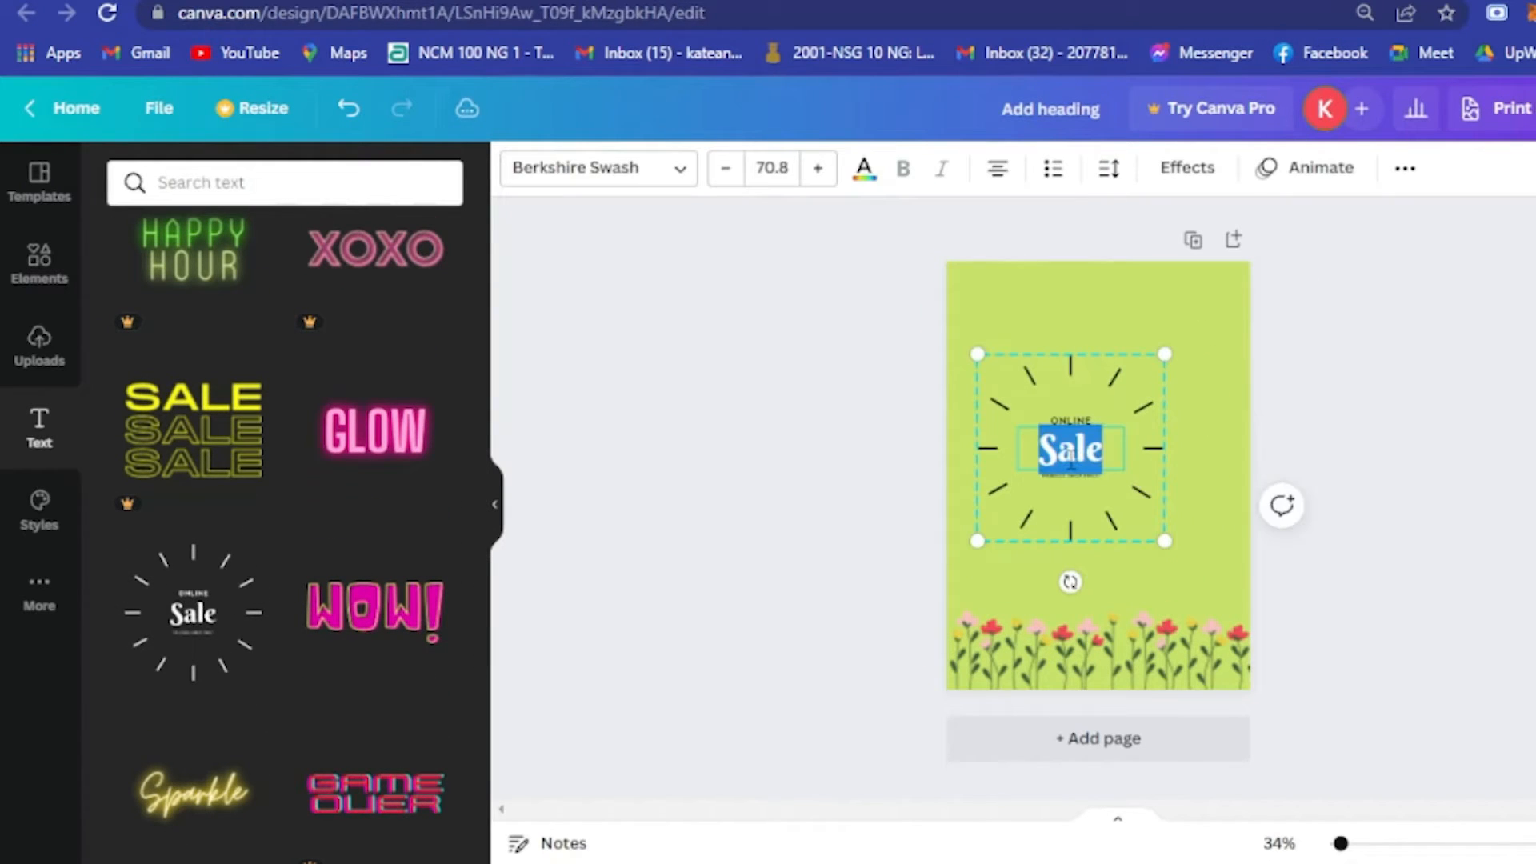
type("Planner")
double_click(1082, 427)
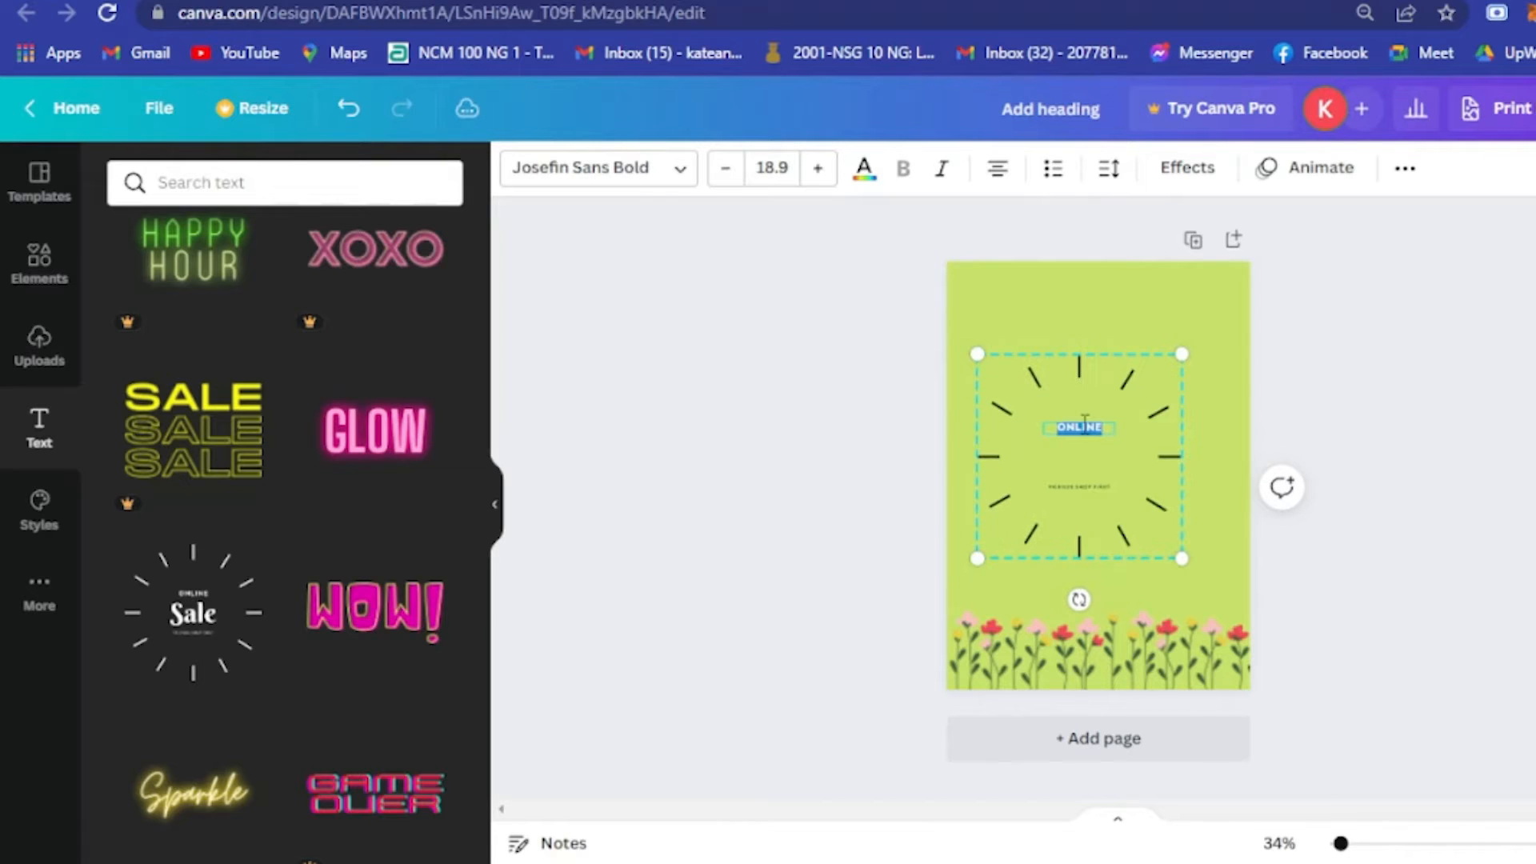
type("WEEKLY PLANNER")
double_click(1078, 486)
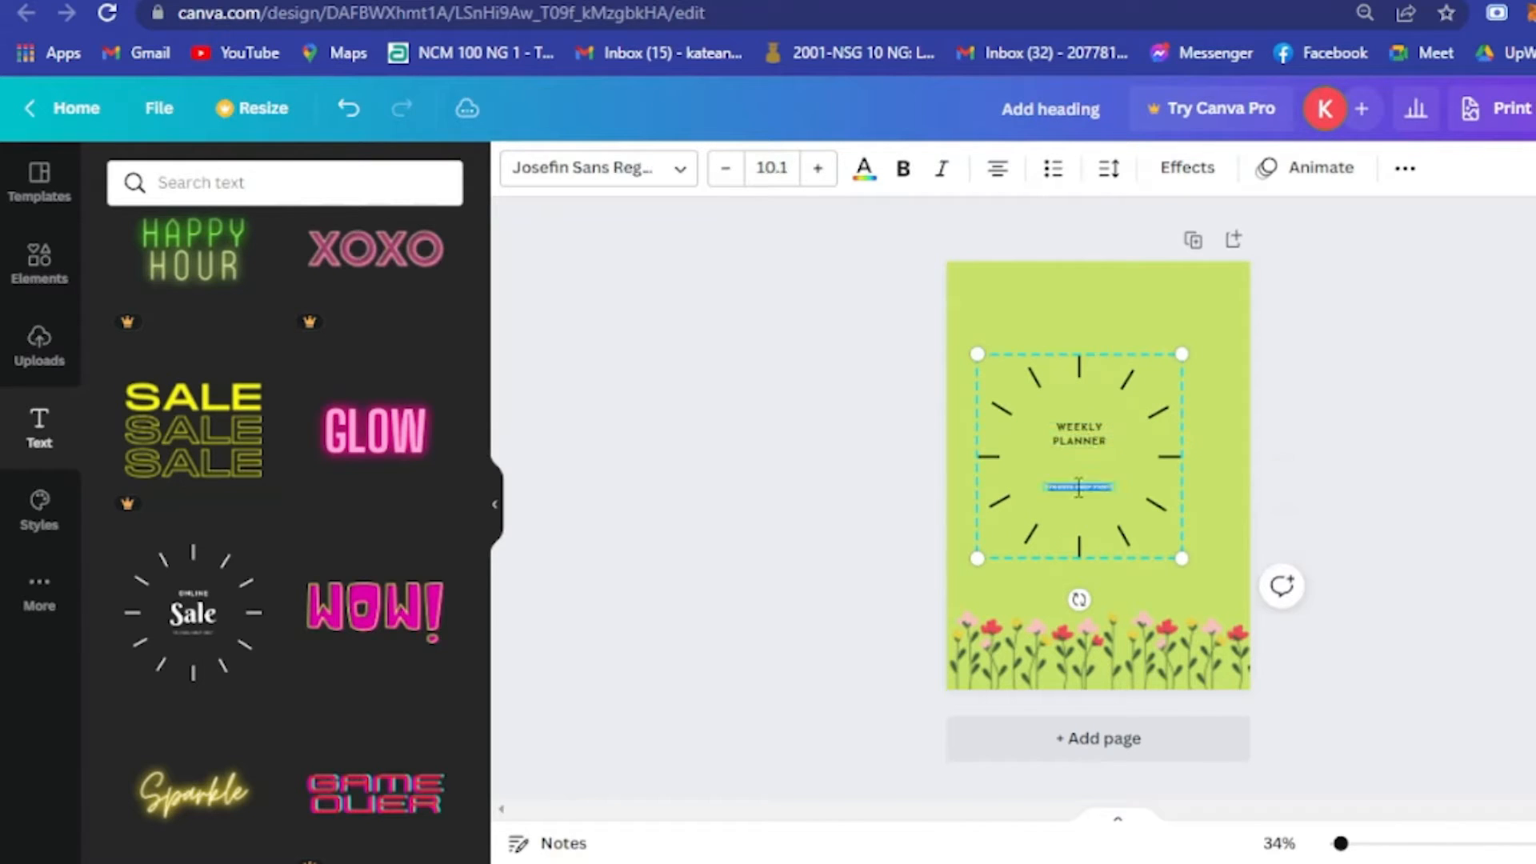
key("BackSpace")
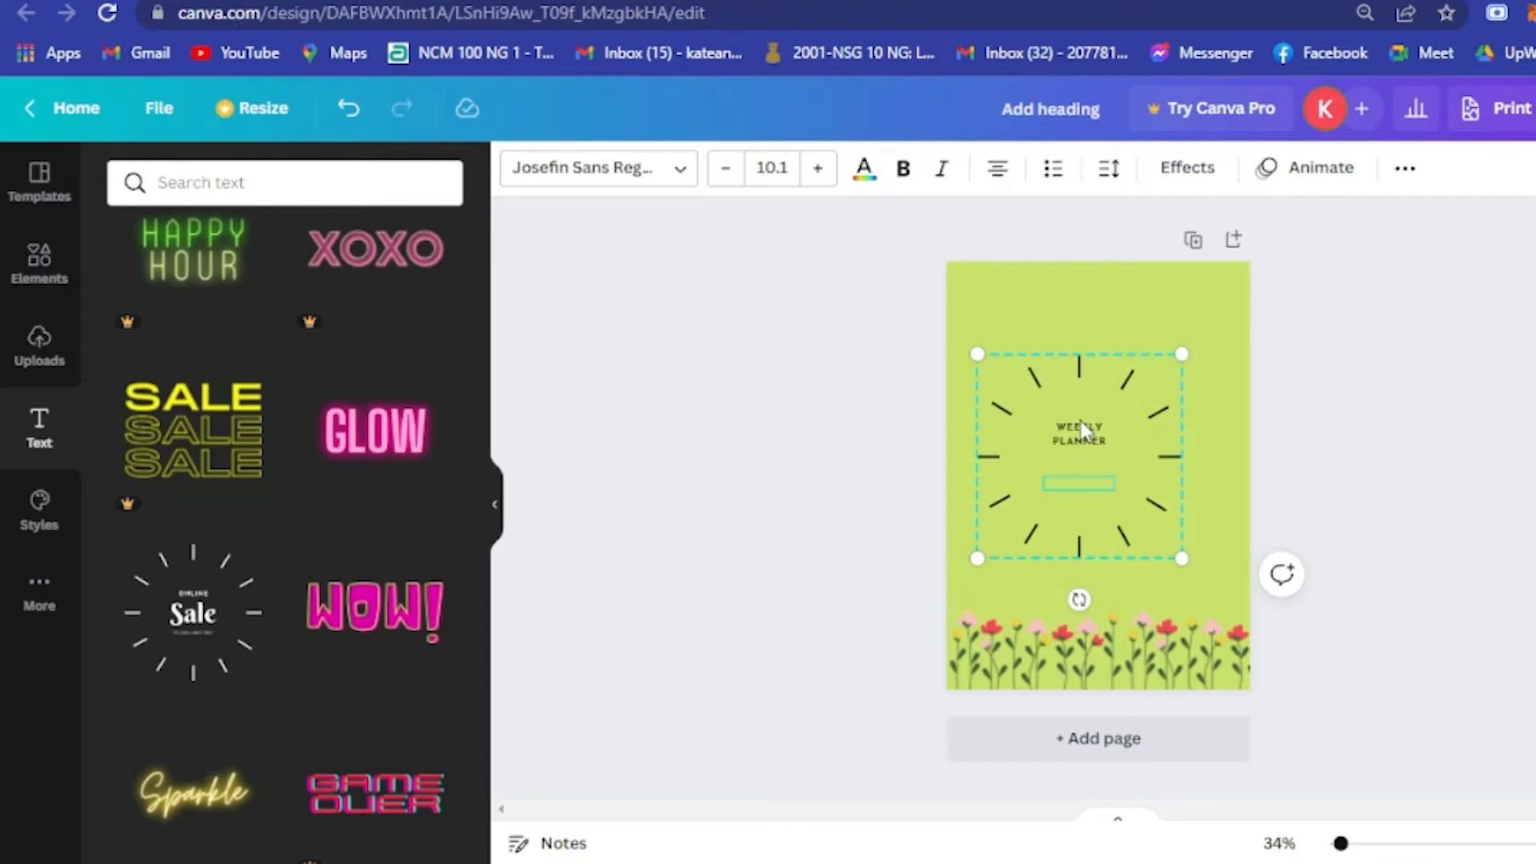
- Increase the "WEEKLY PLANNER" text's font size to 19.9 and delete the whole starburst group
left_click(1093, 449)
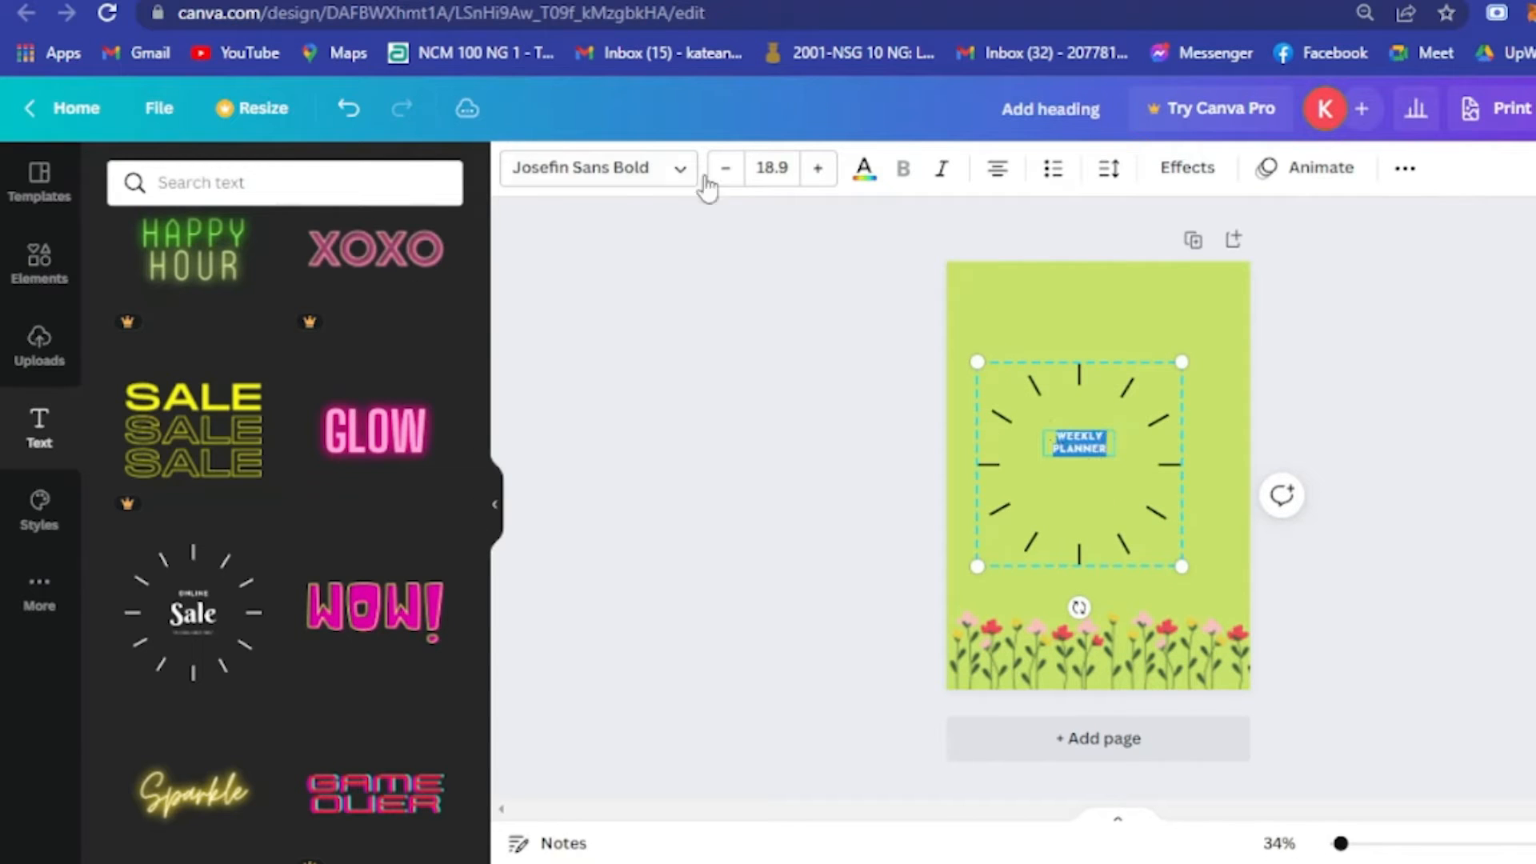
left_click(820, 170)
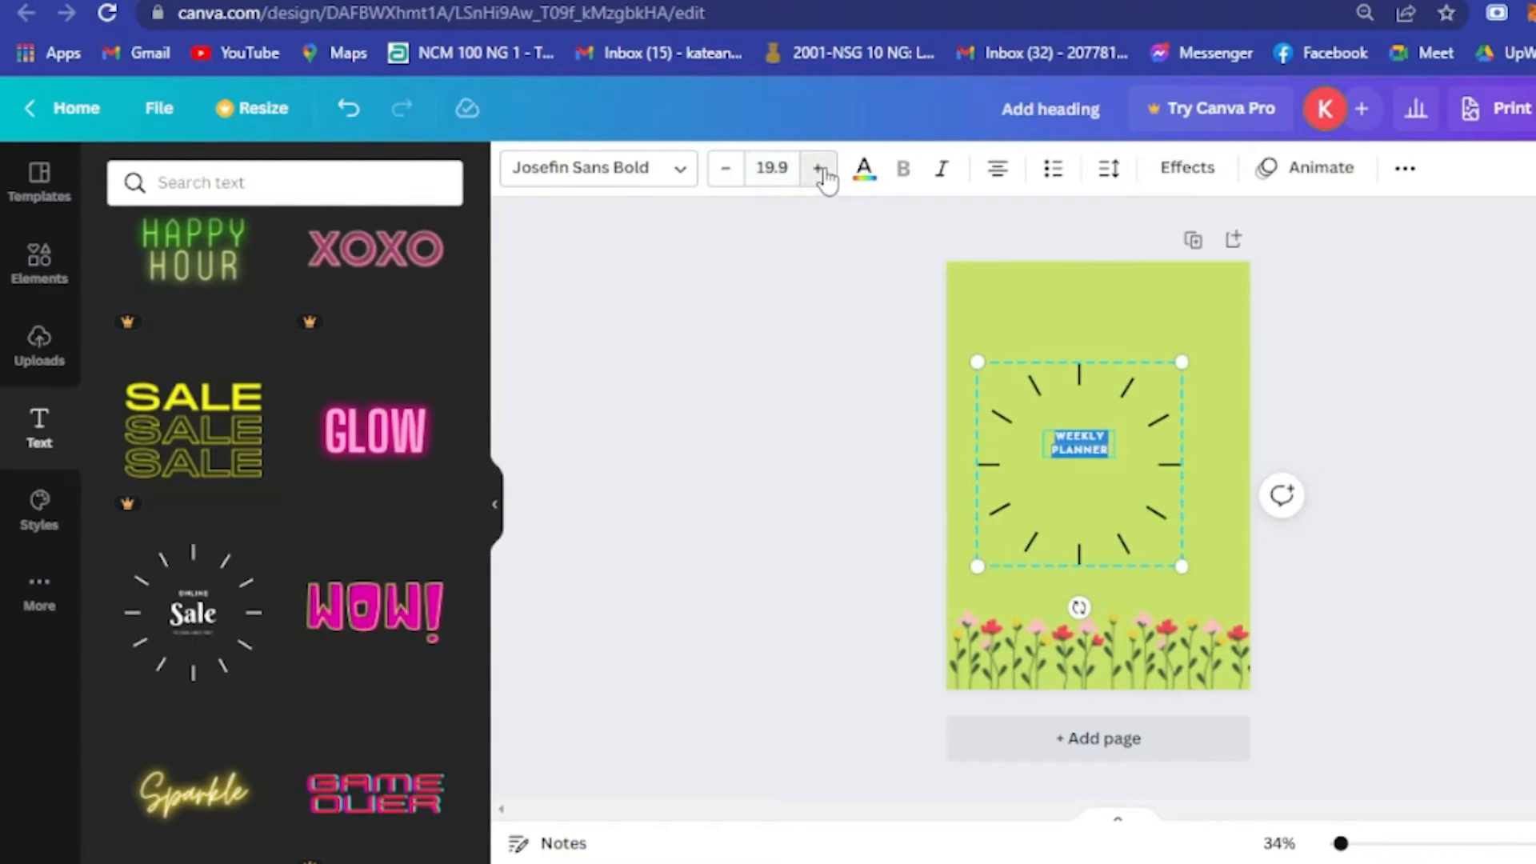
key("Delete")
- Add a heading reading "WEEKLY PLANNER" and place it at the top of the page
scroll(305, 546, "up", 7)
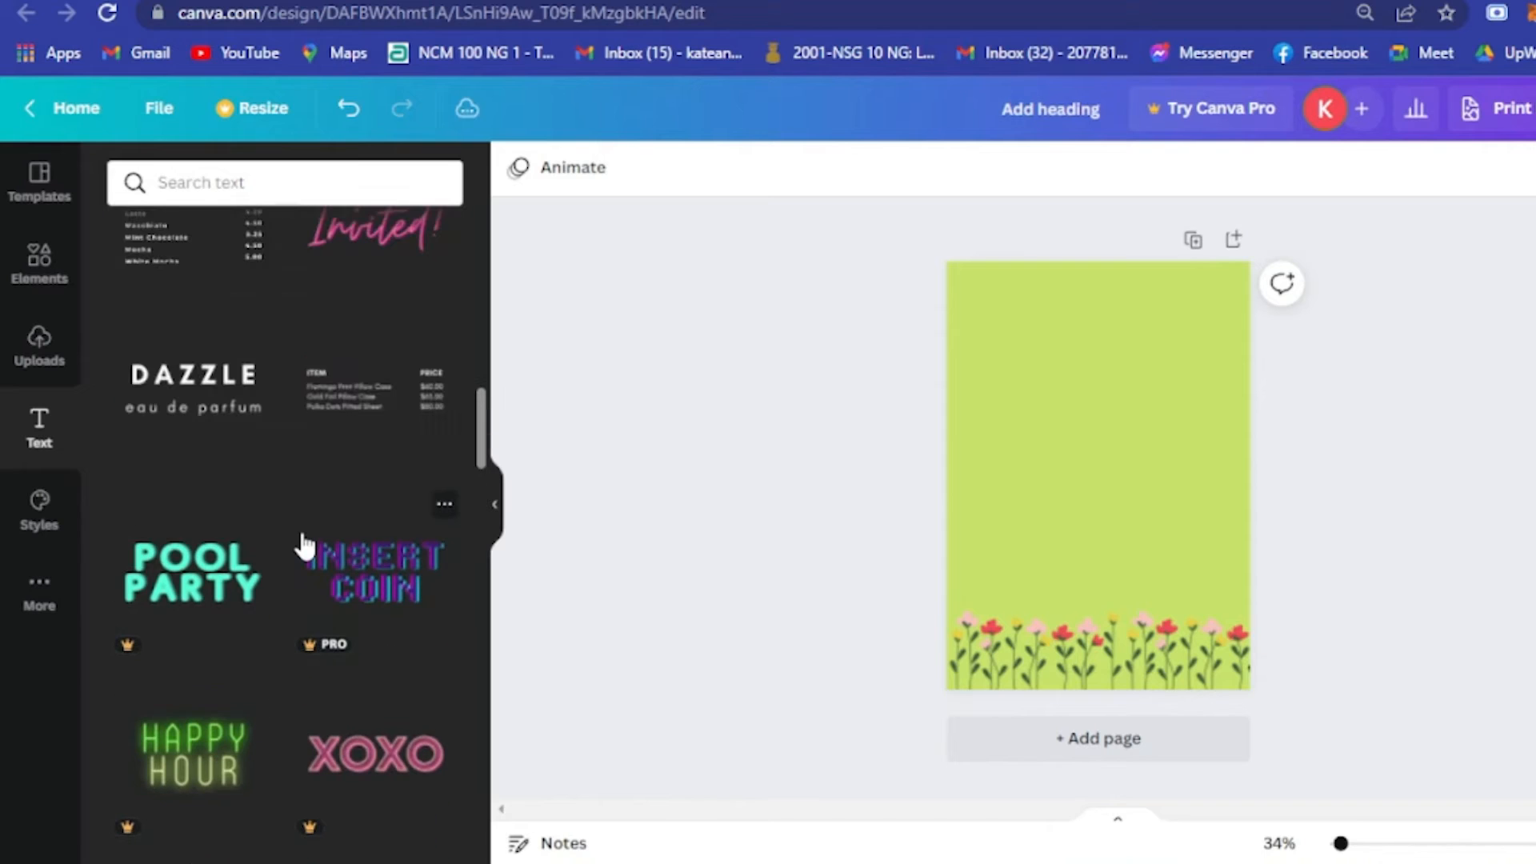
scroll(305, 546, "up", 5)
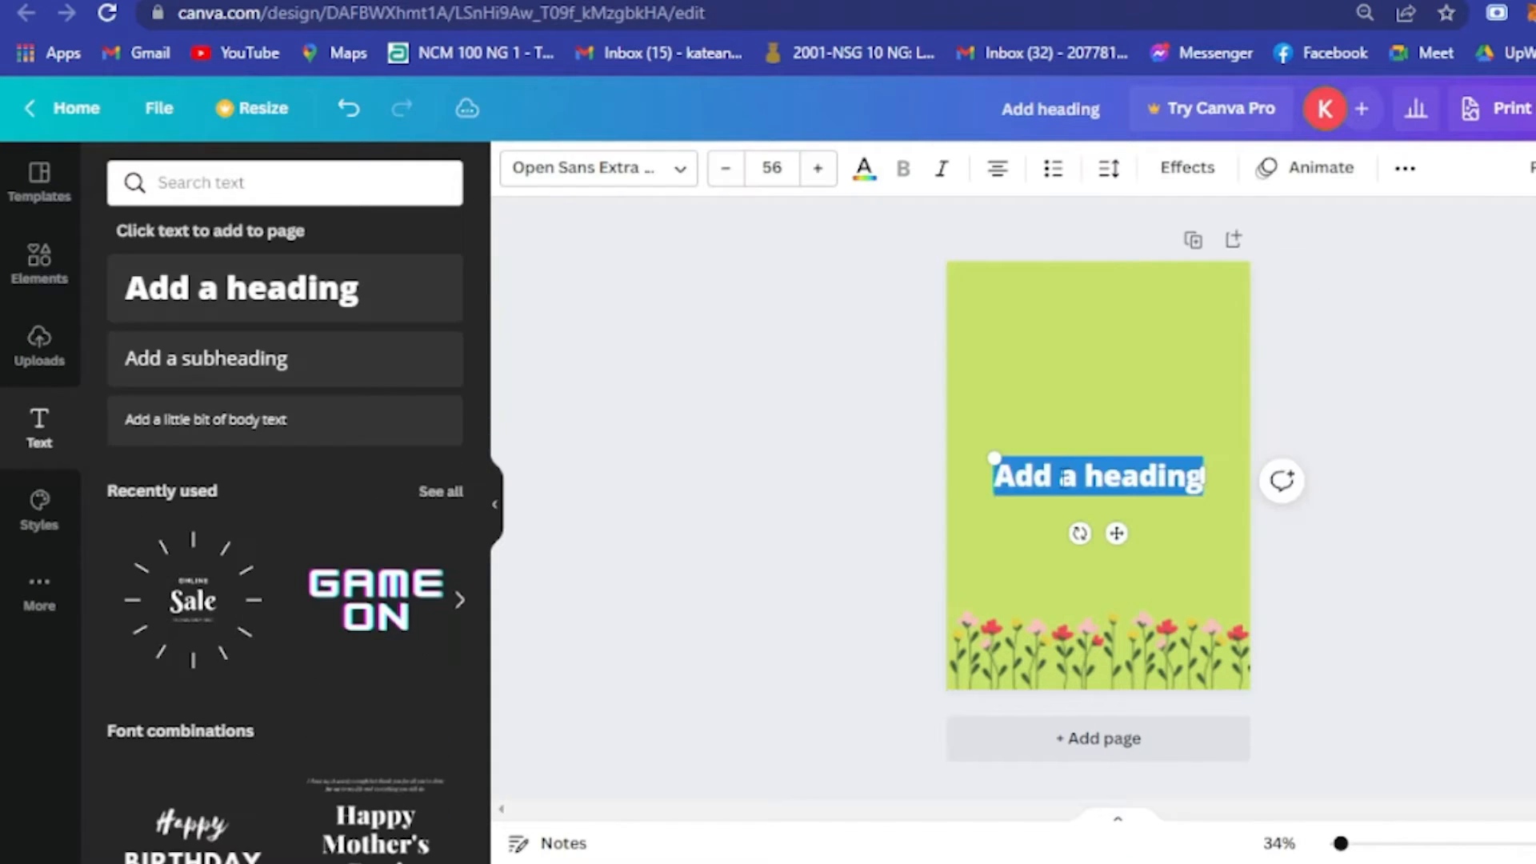
triple_click(1072, 478)
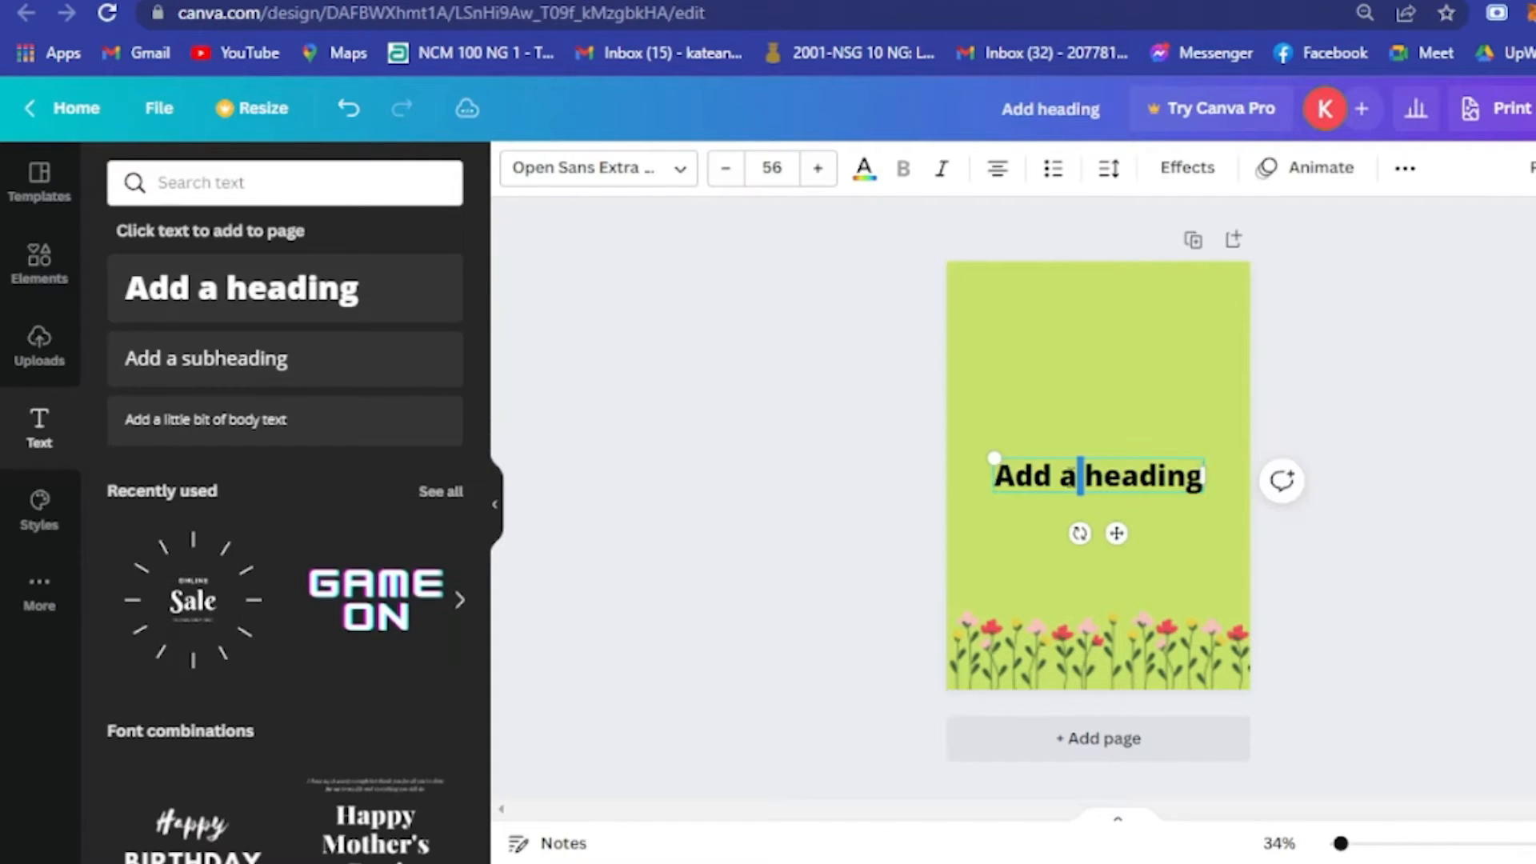
type("Wee")
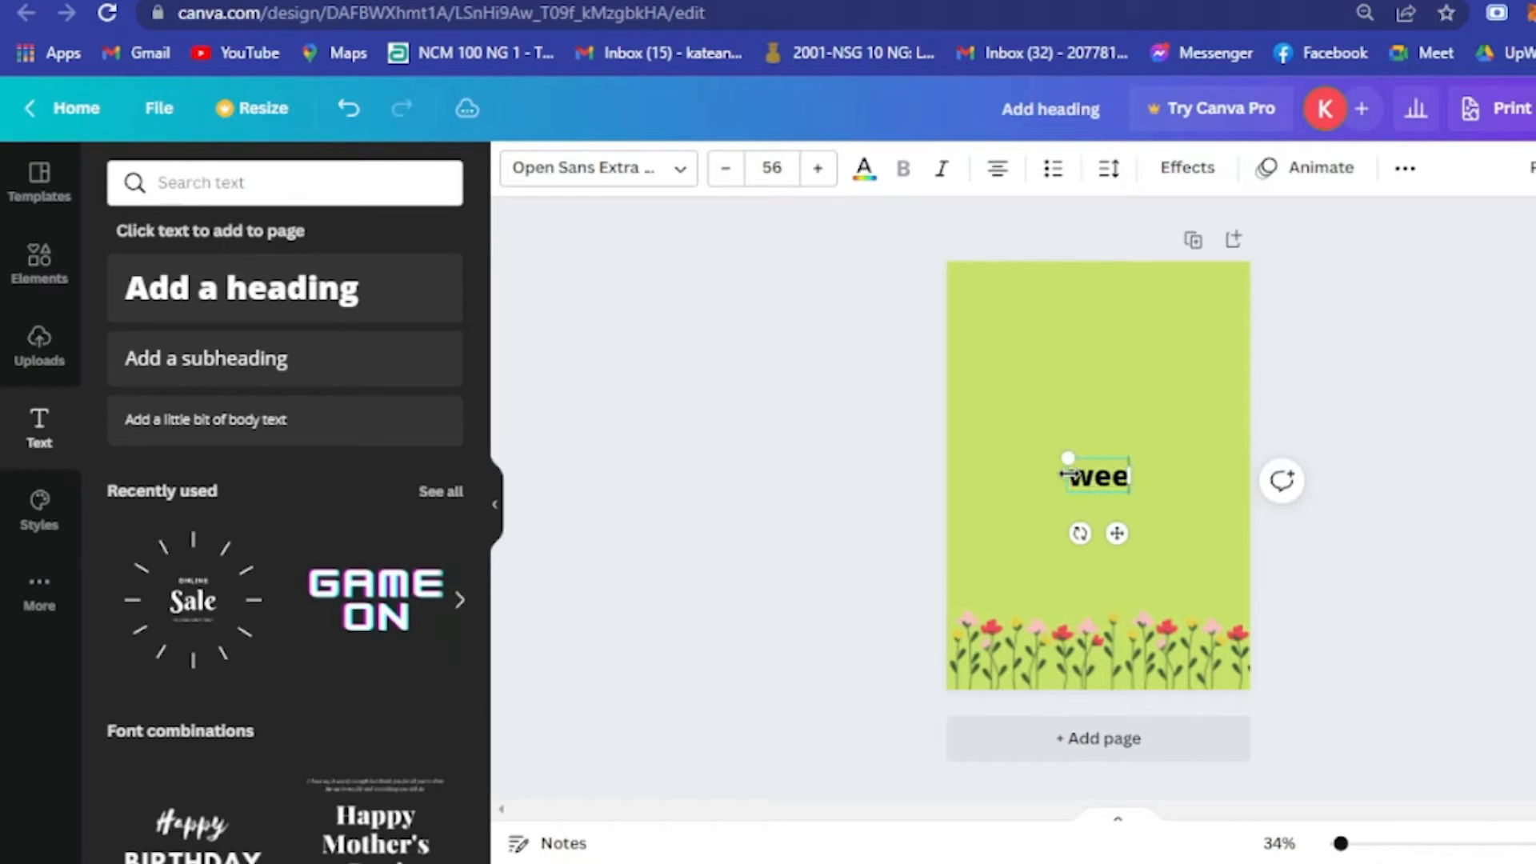
left_click_drag(1117, 534, 1112, 353)
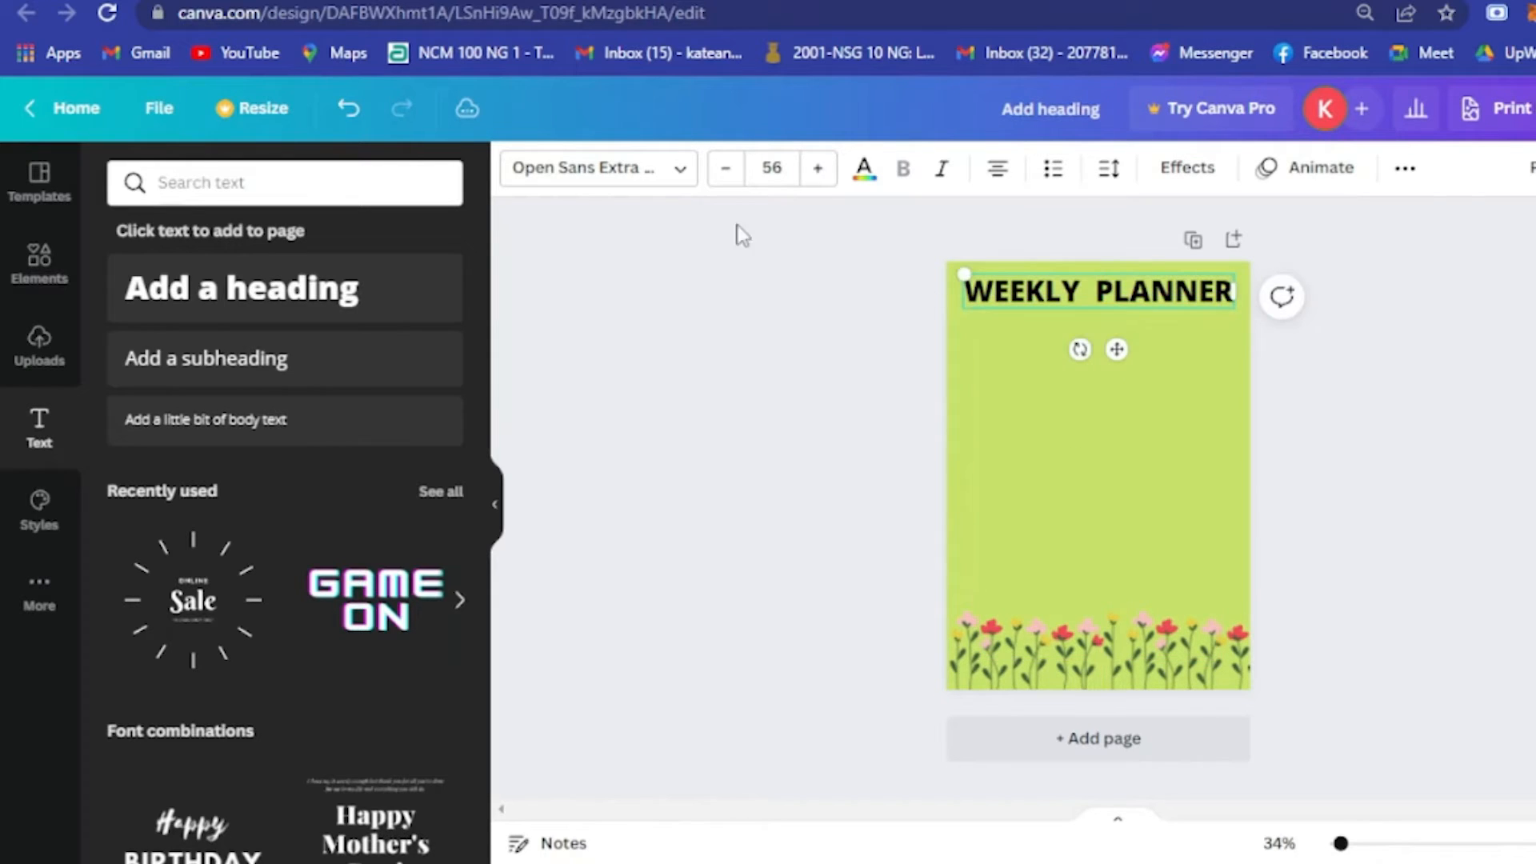
- Change the "WEEKLY PLANNER" heading's font to Allura and slightly widen its text box
left_click(672, 168)
left_click(192, 329)
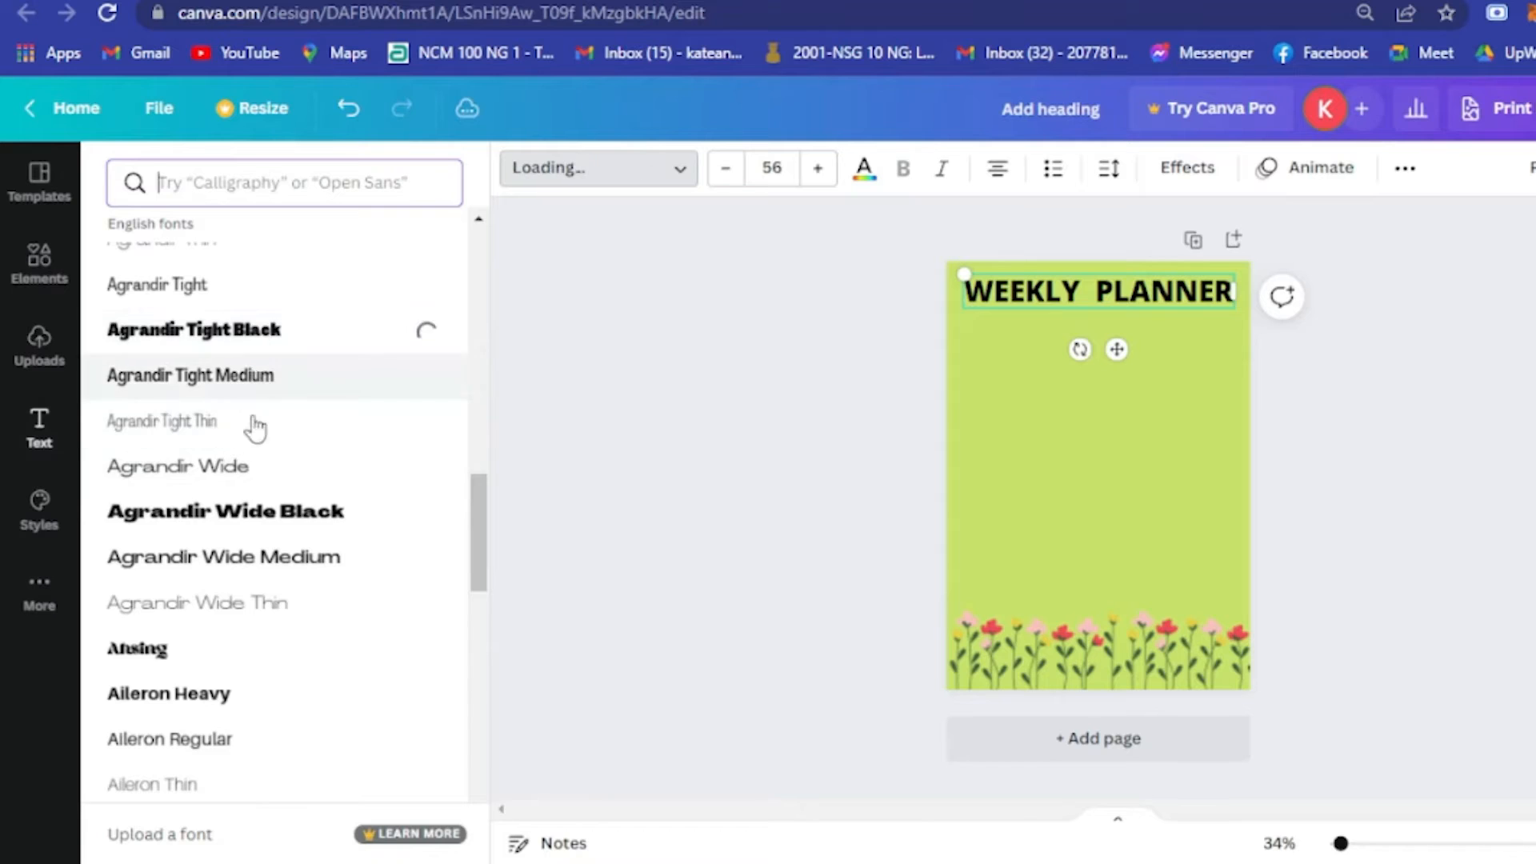
scroll(240, 512, "down", 5)
scroll(196, 701, "down", 15)
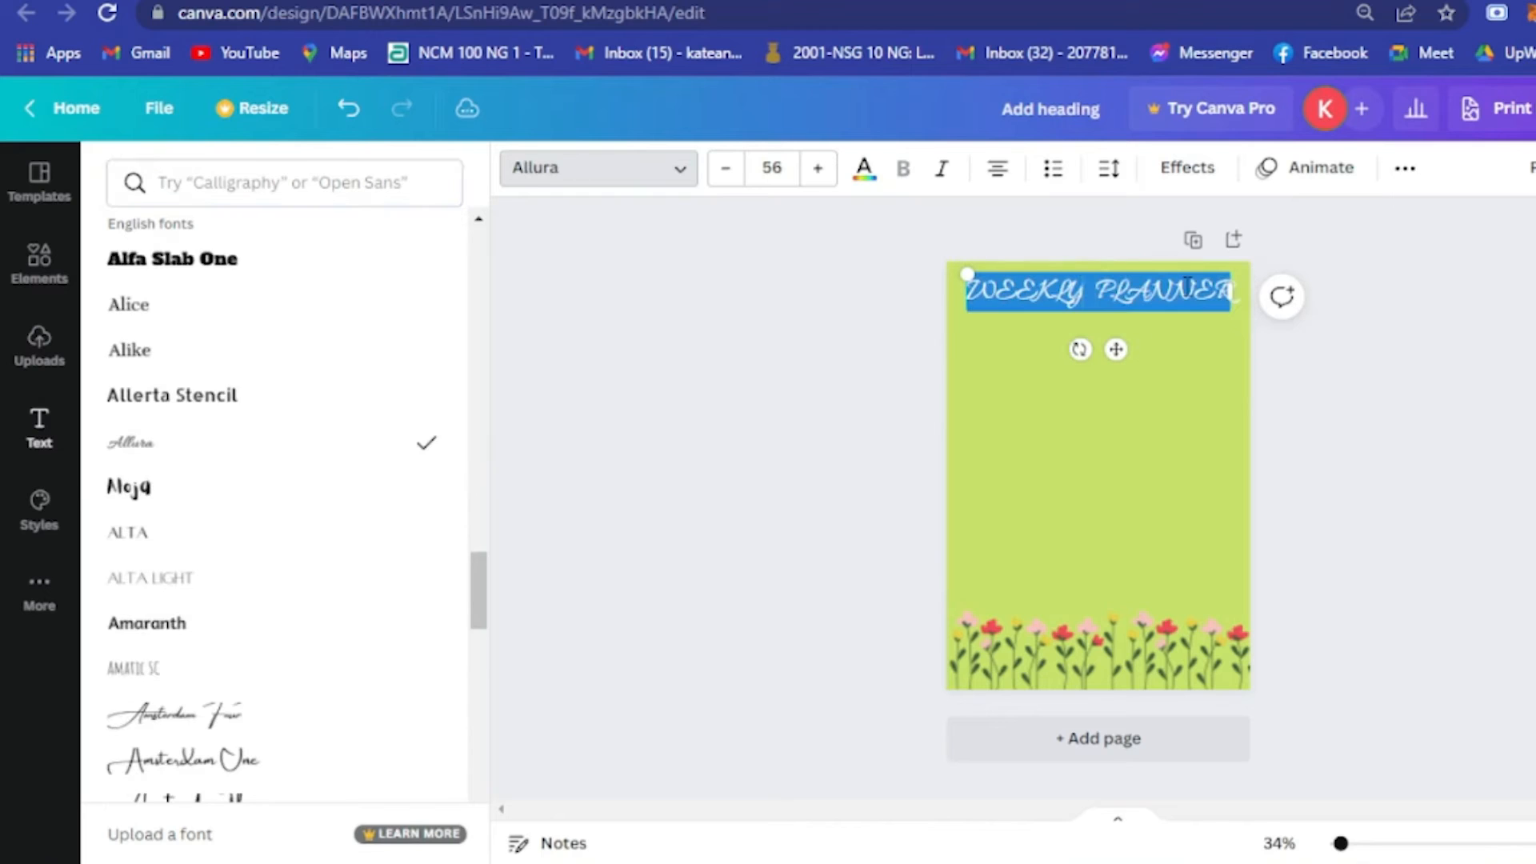
mouse_move(1236, 292)
left_mouse_down()
mouse_move(1111, 300)
mouse_move(1240, 293)
left_mouse_up()
- Set the "WEEKLY PLANNER" heading's font size to 30
double_click(1088, 293)
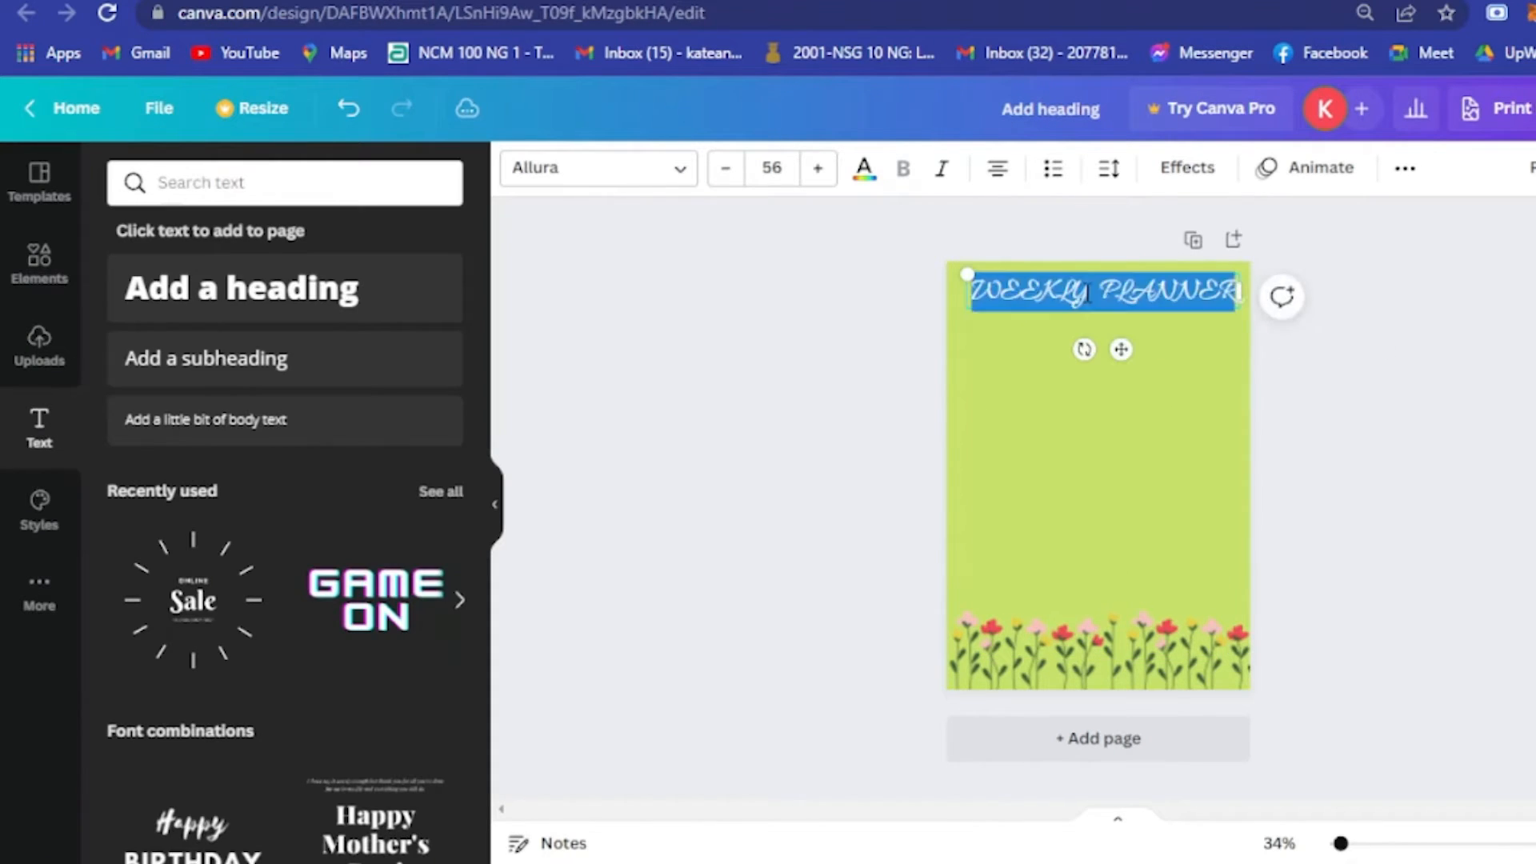
left_click(795, 168)
type("30")
key("Return")
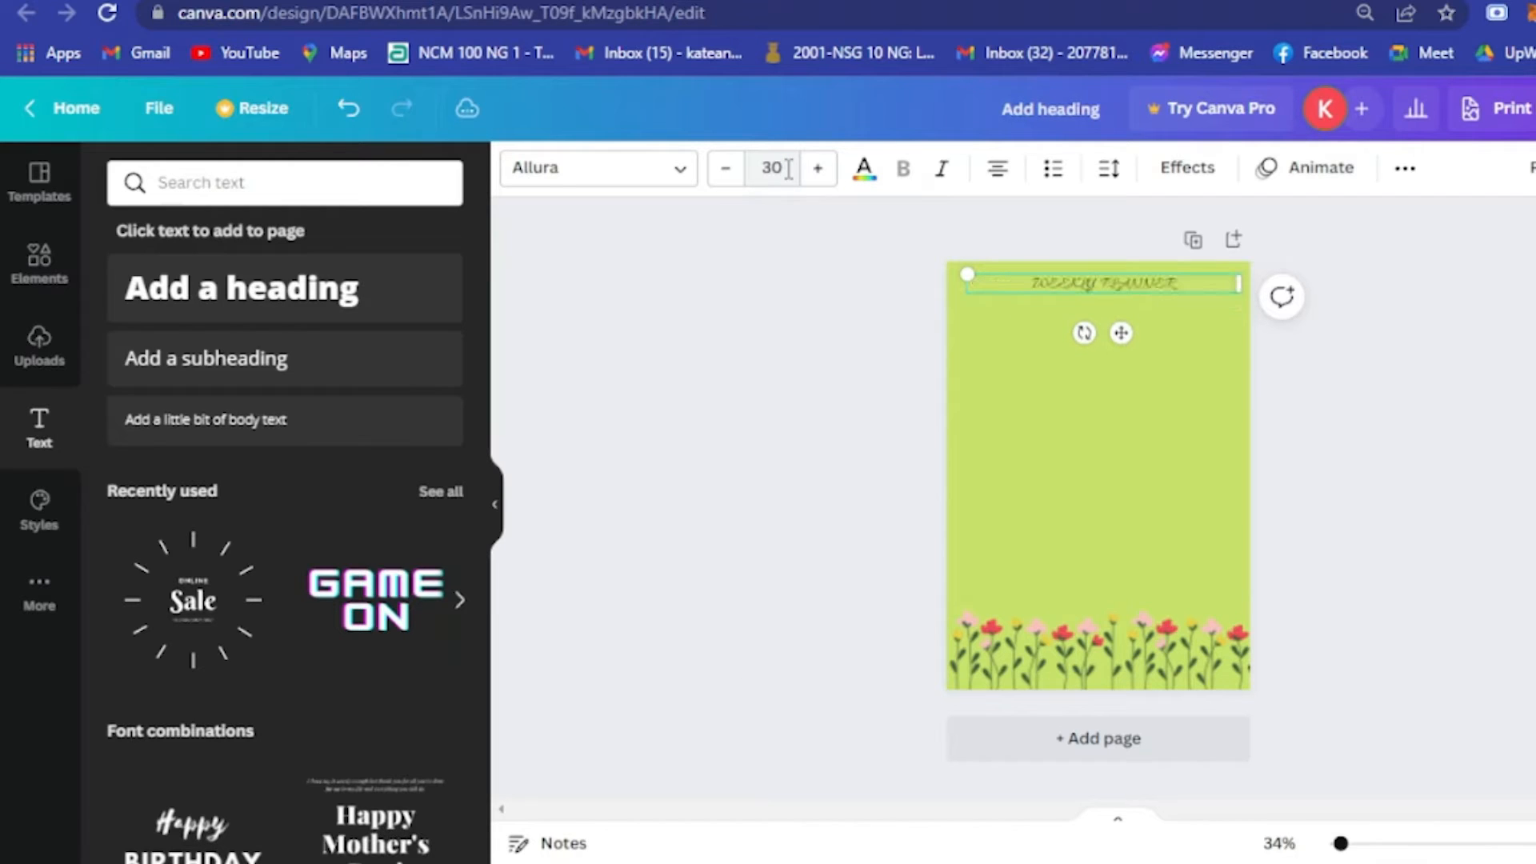
left_click(1169, 357)
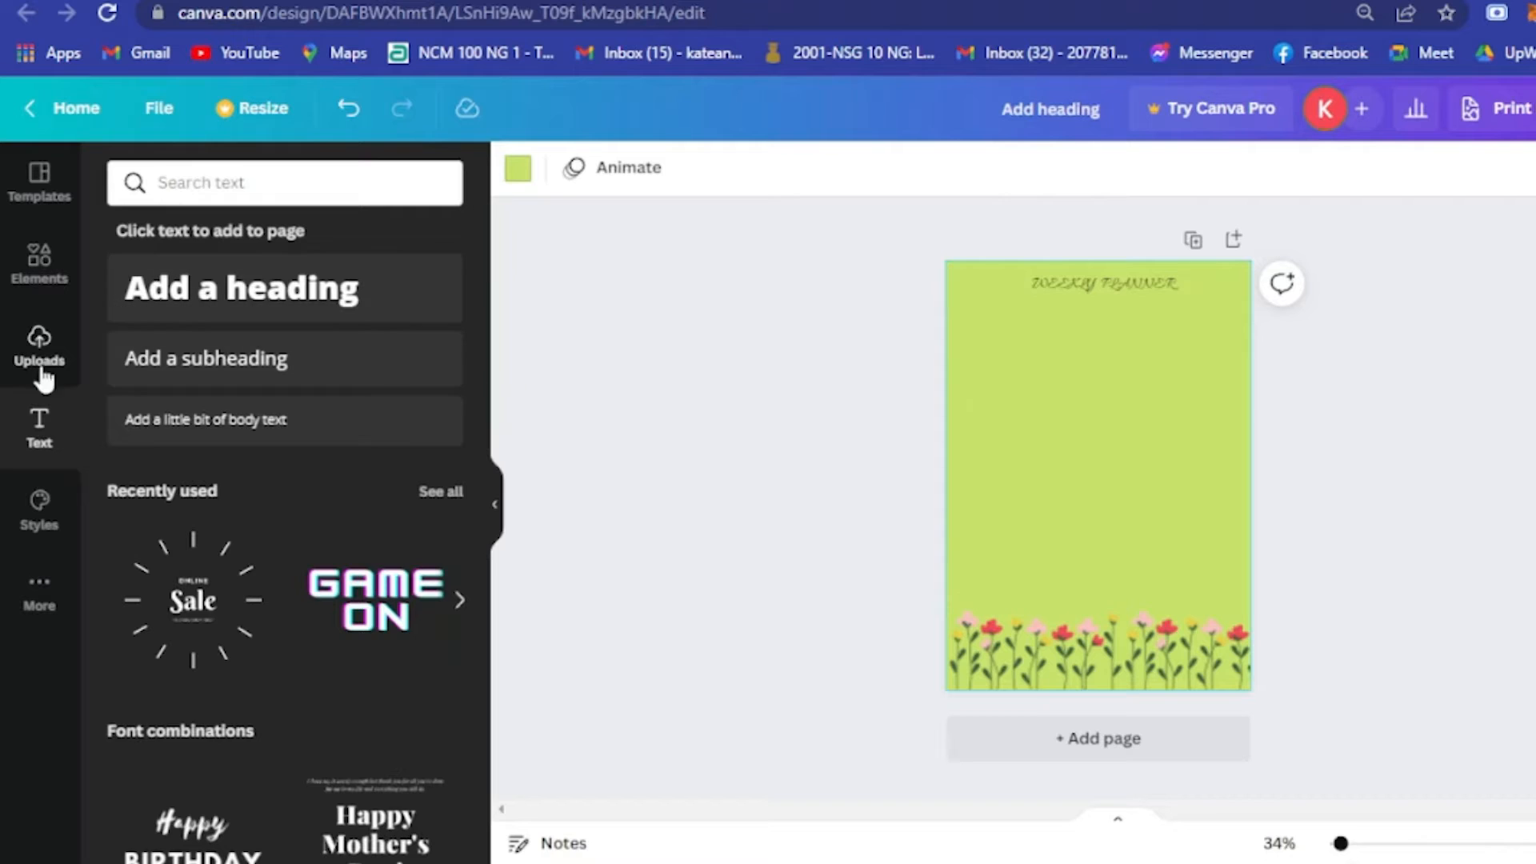
- Search the elements for "SQUARE" and place a small dark green square below the heading near the page's left edge
left_click(36, 264)
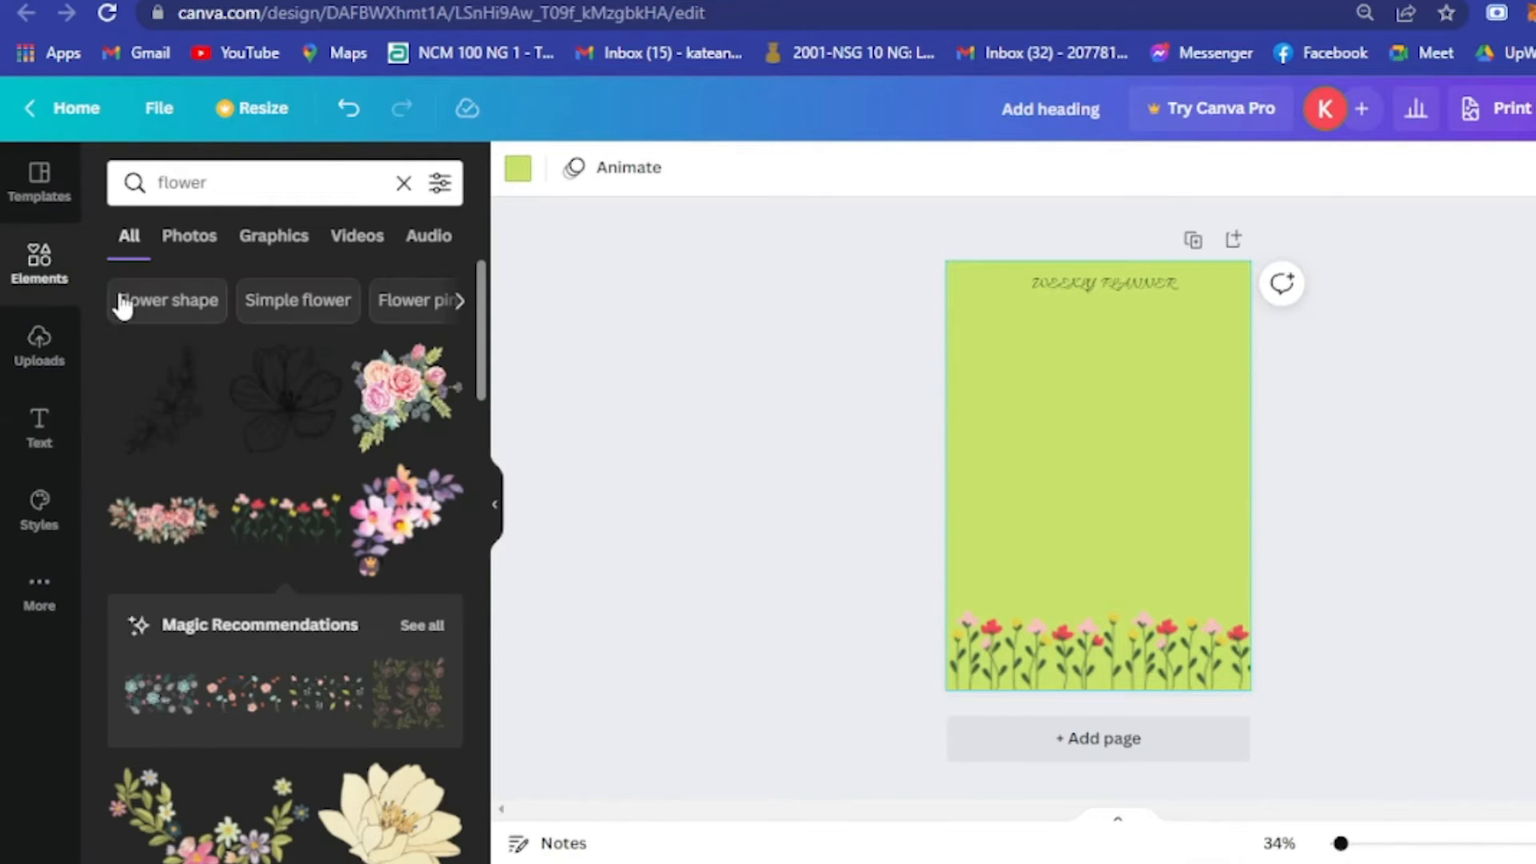
left_click(218, 184)
type("SQUARE")
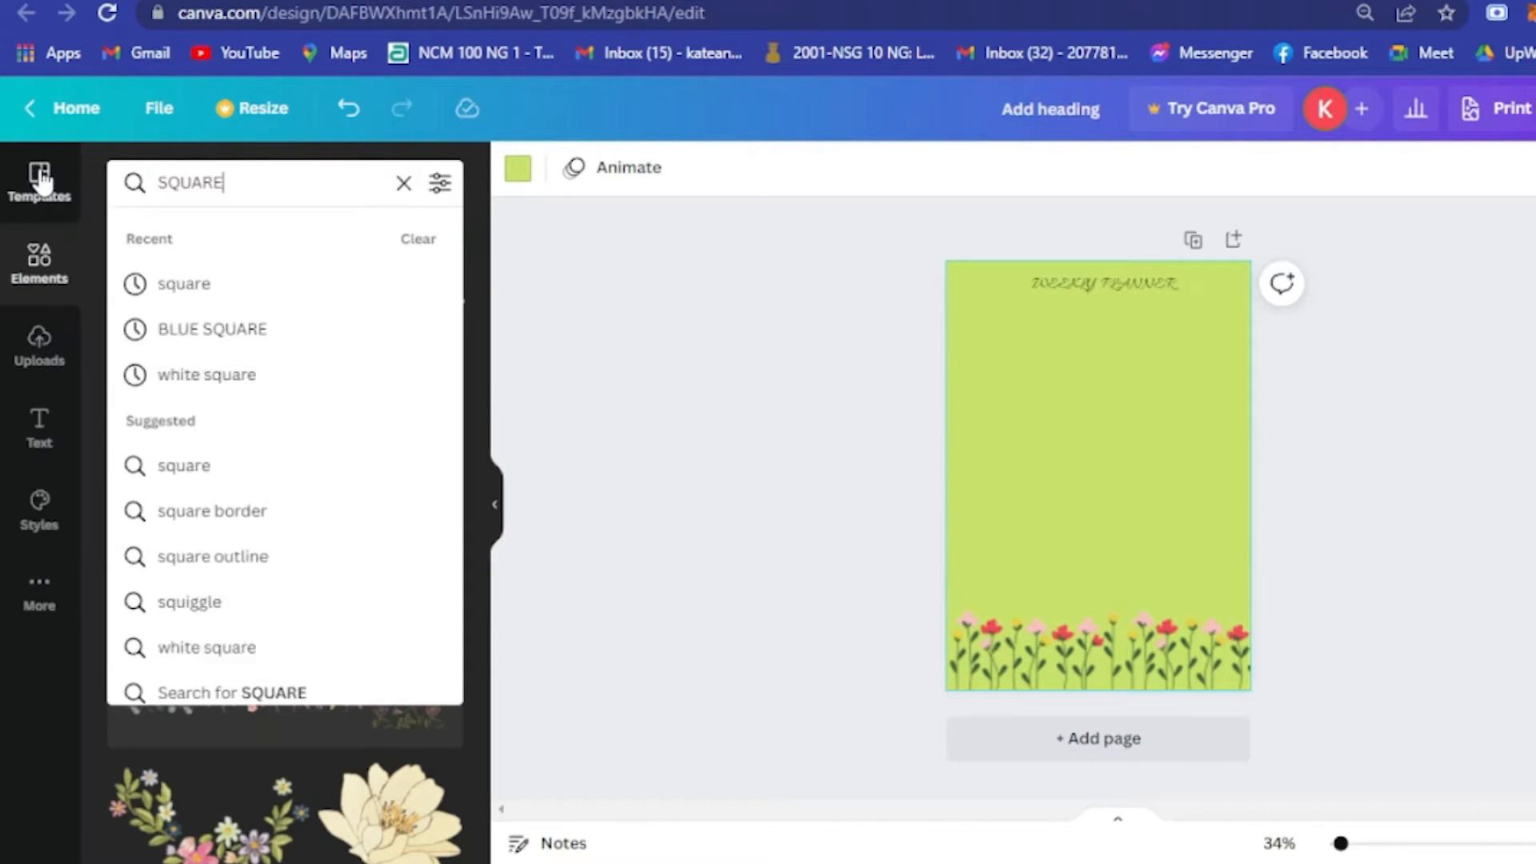
key("Return")
left_click(190, 388)
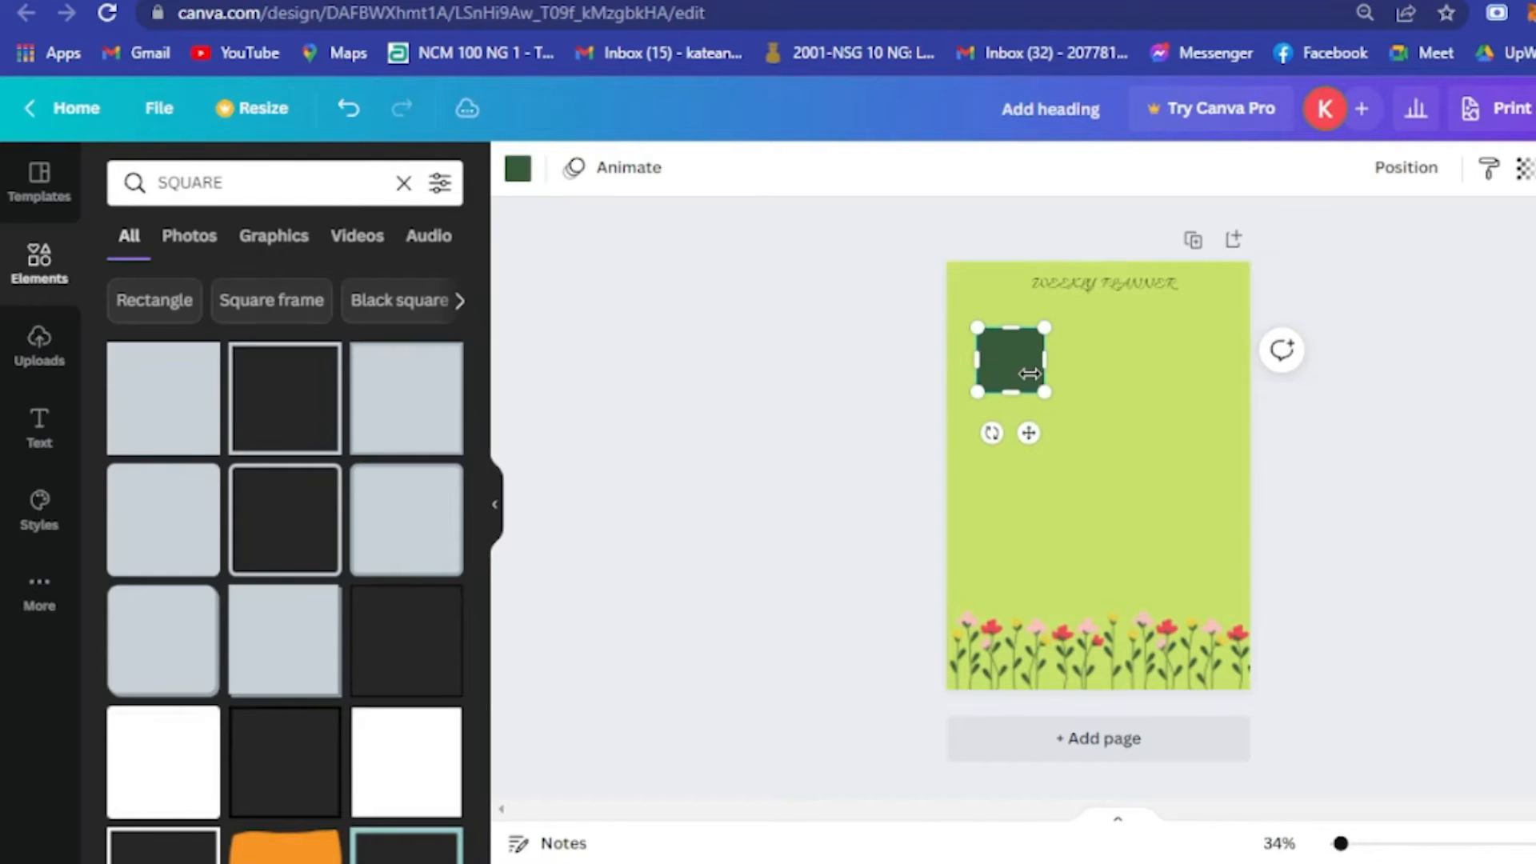
- Duplicate the dark green square until there are seven, arranged in rows of three, three and one
key("ctrl+d")
left_click_drag(1015, 357, 1167, 367)
key("ctrl+d")
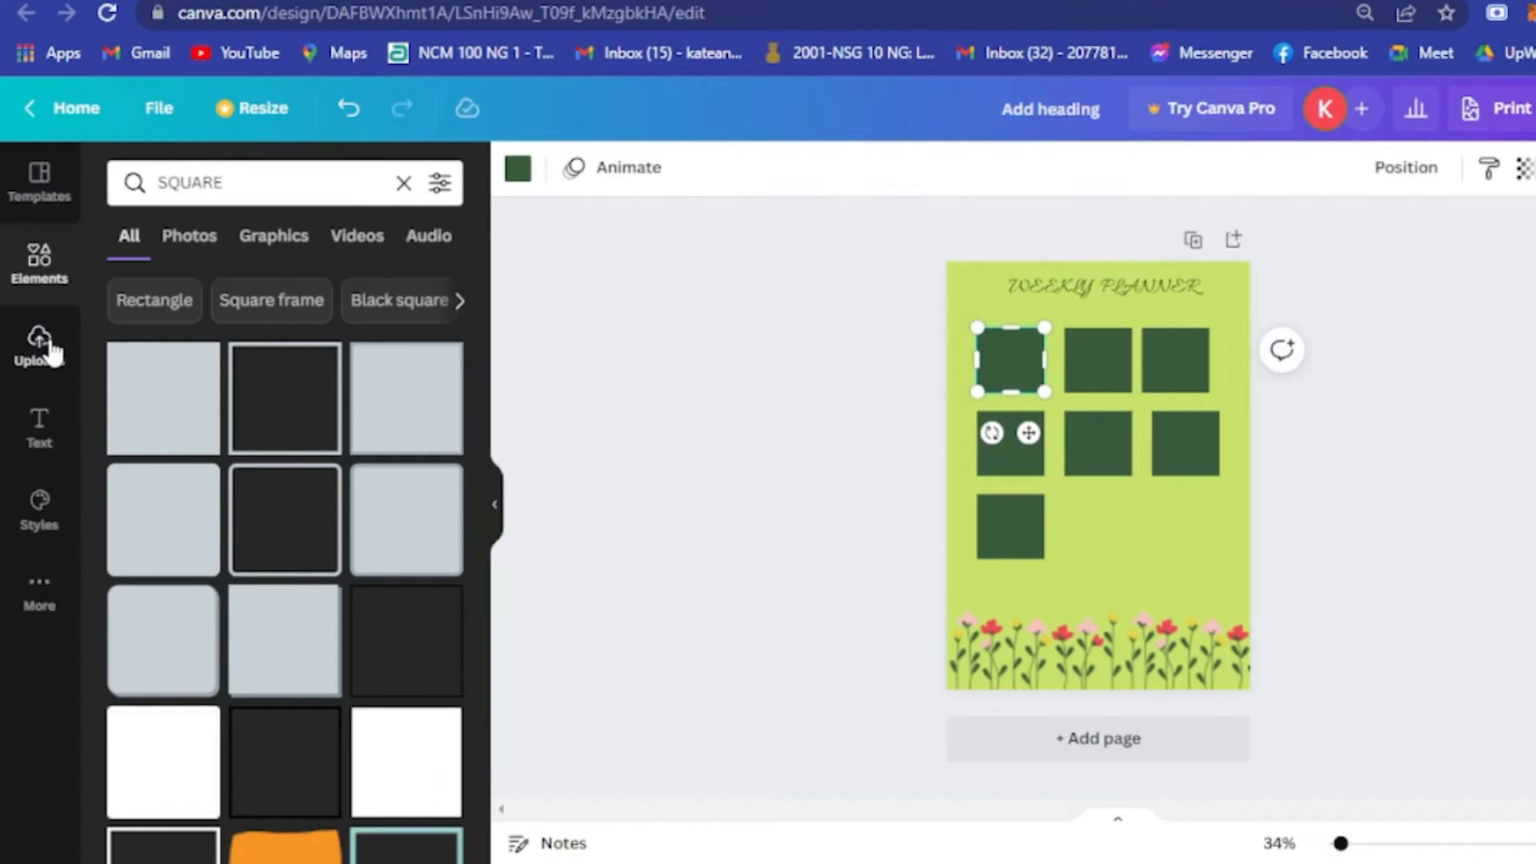
- Add a heading reading "MON" on the first square and set its font size to 42
left_click(40, 432)
scroll(271, 478, "down", 6)
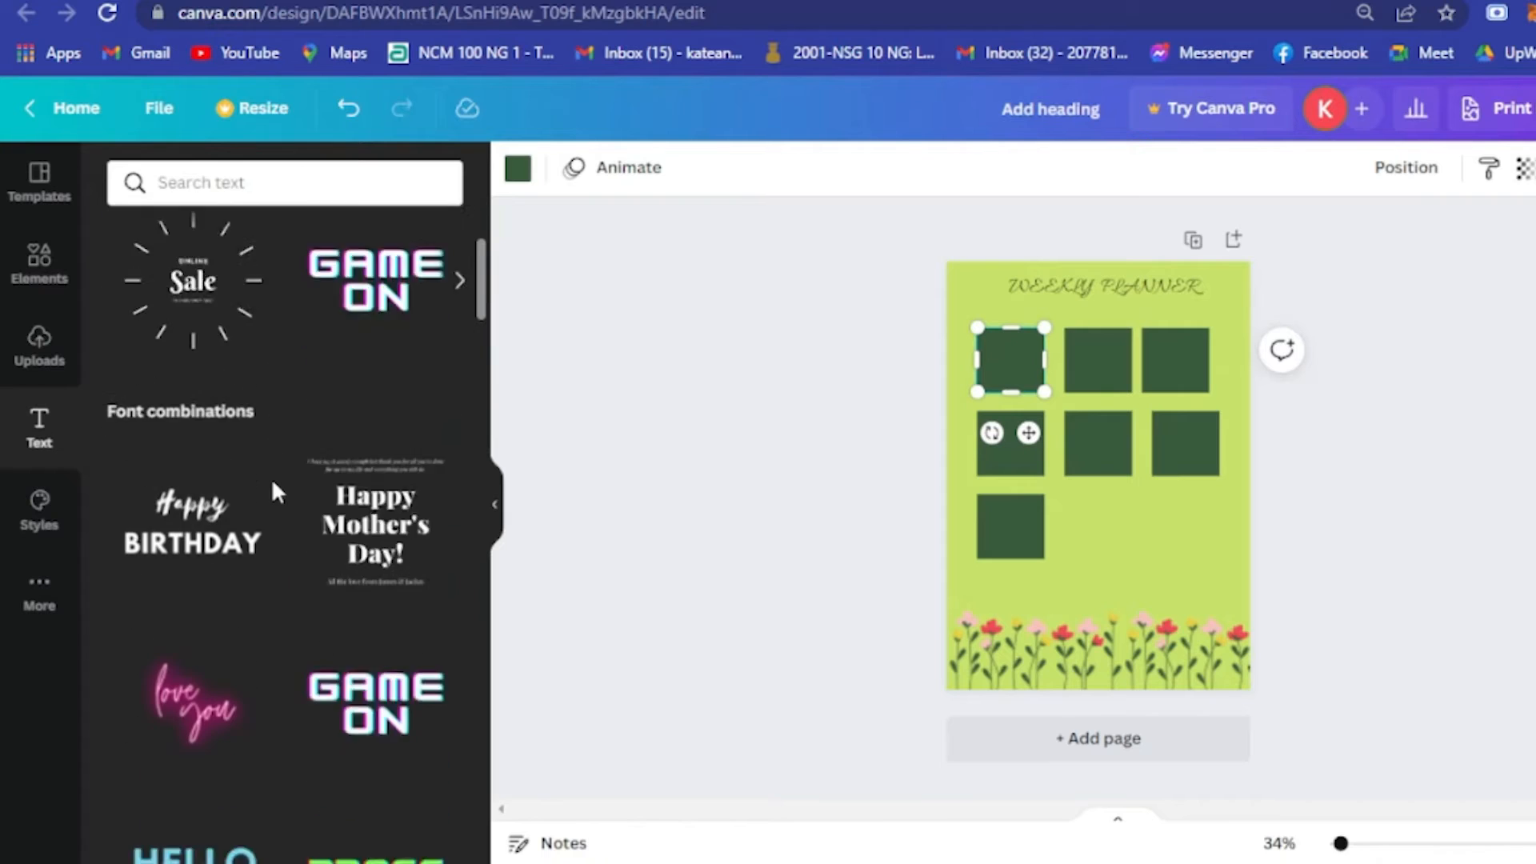
scroll(273, 485, "down", 6)
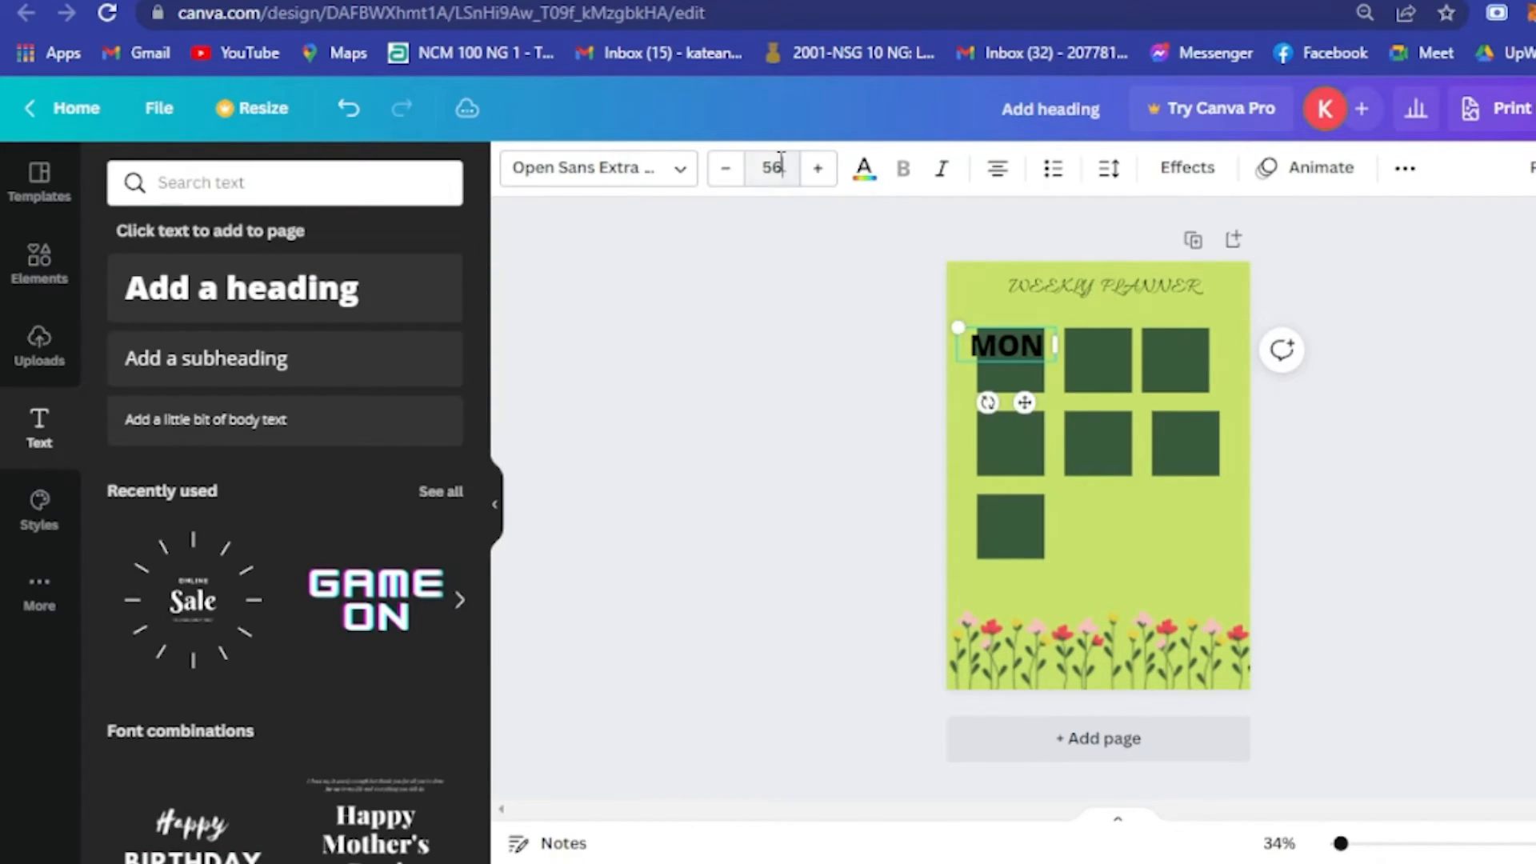
left_click(772, 167)
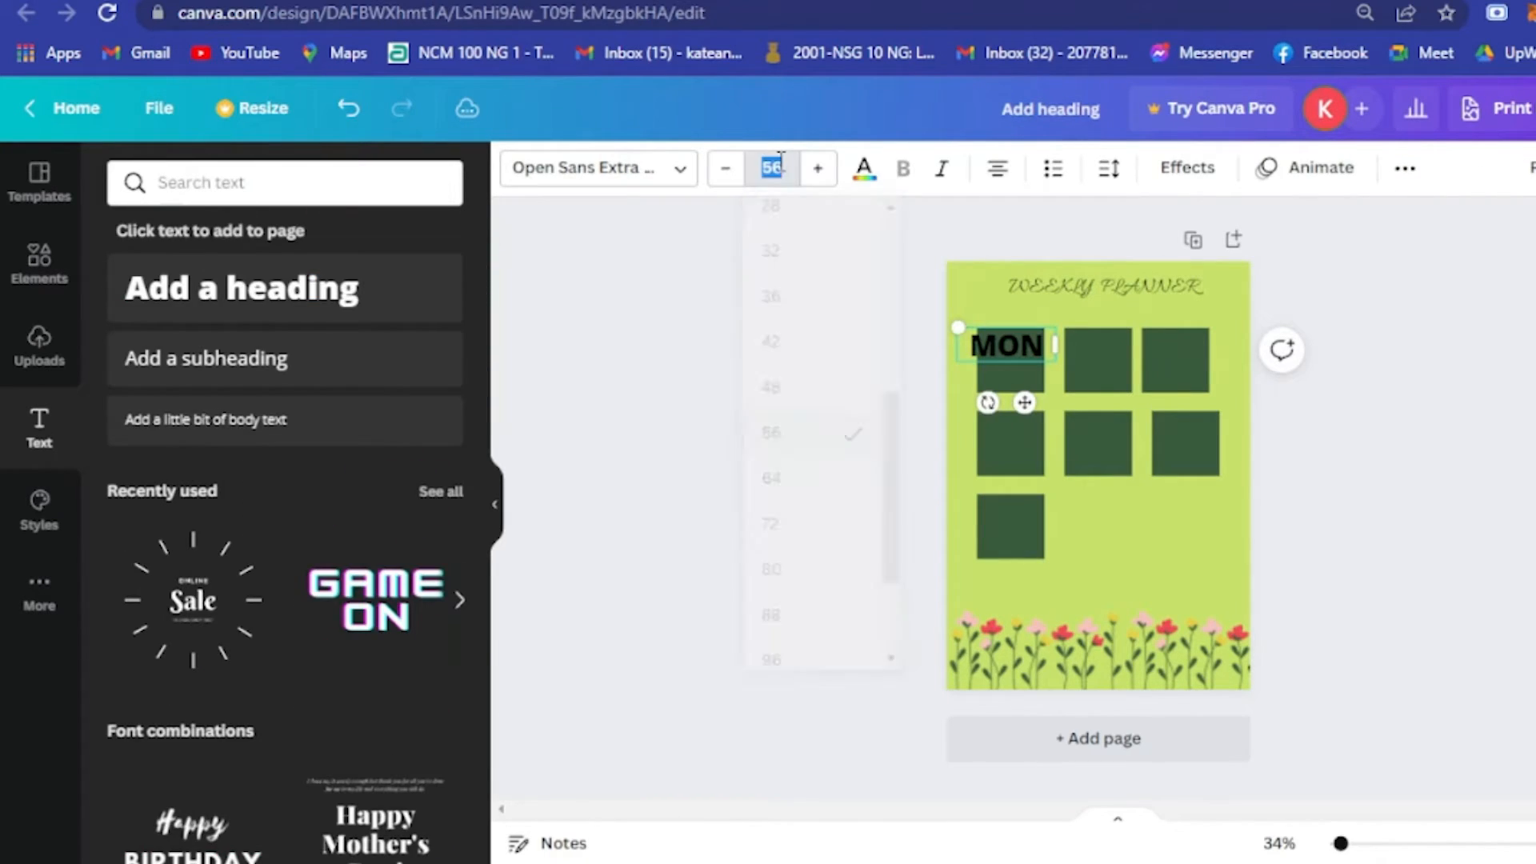
left_click(780, 344)
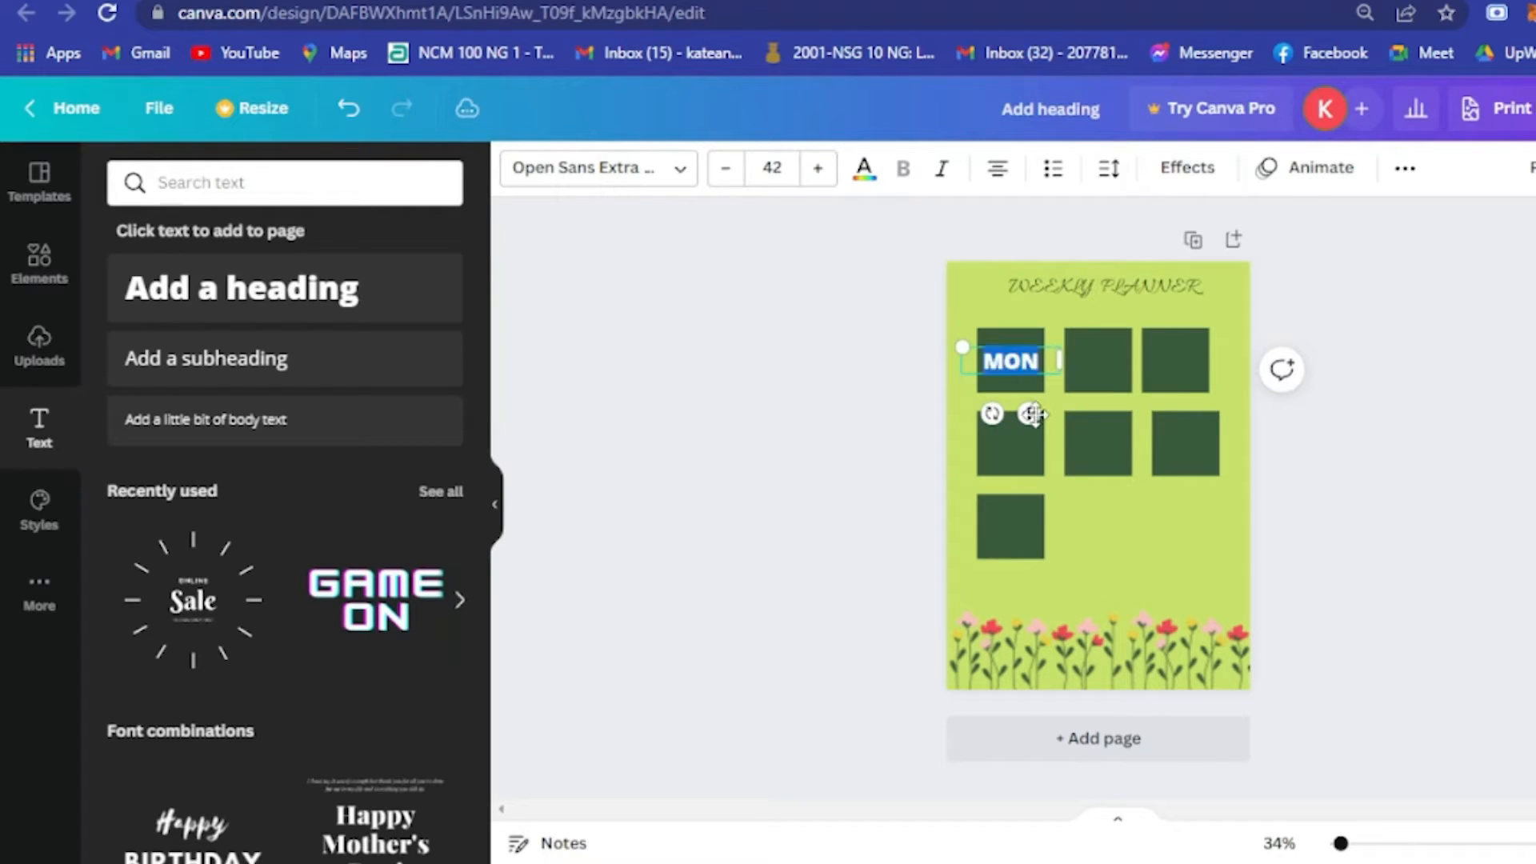
- Copy the "MON" label onto each of the other six squares
left_click_drag(1032, 414, 1111, 415)
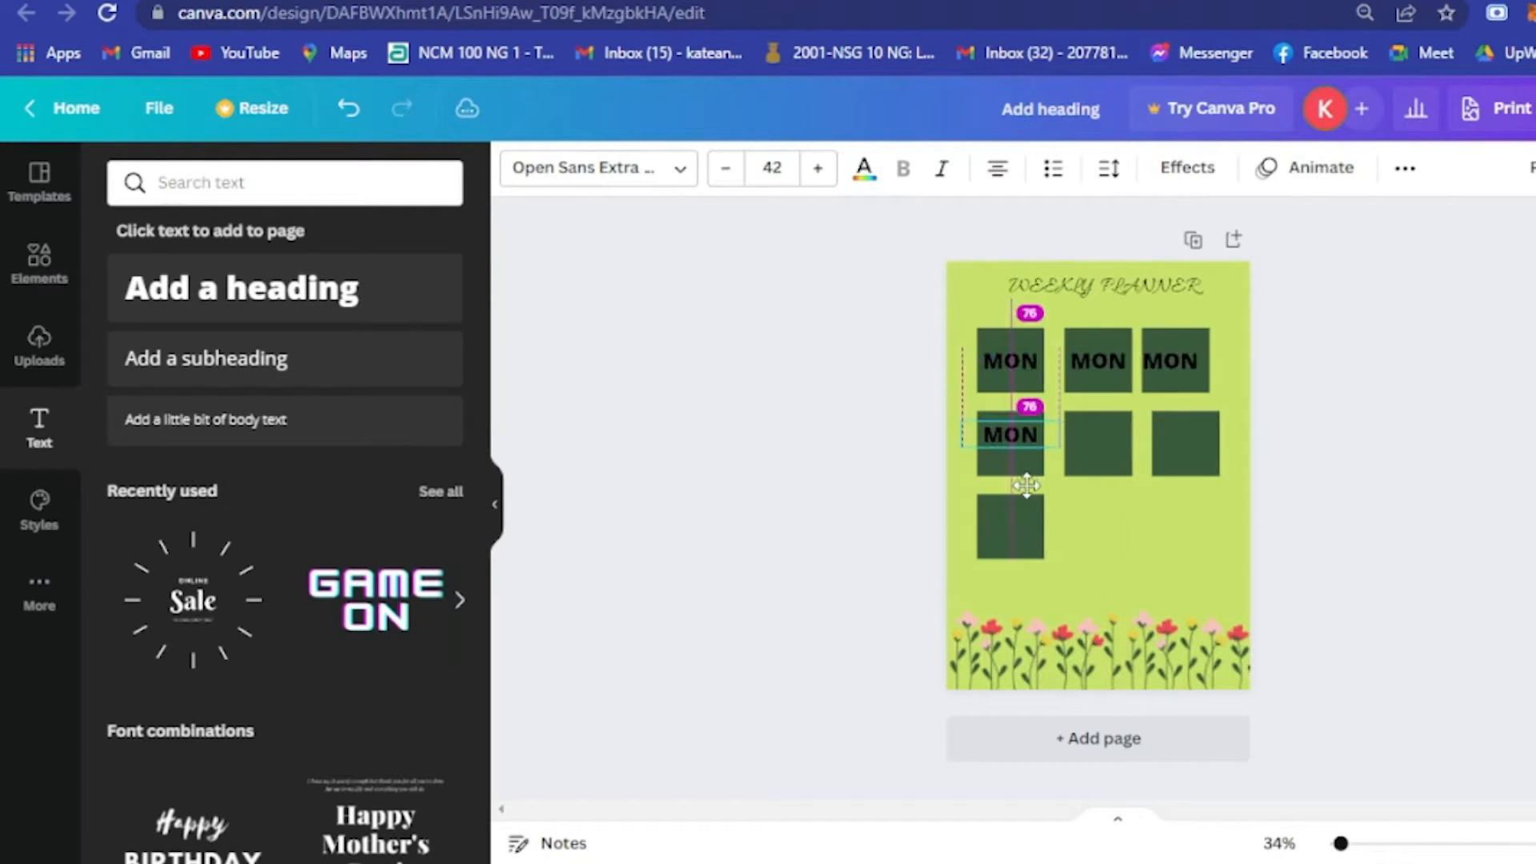
left_click_drag(1025, 484, 1027, 491)
key("ctrl+v")
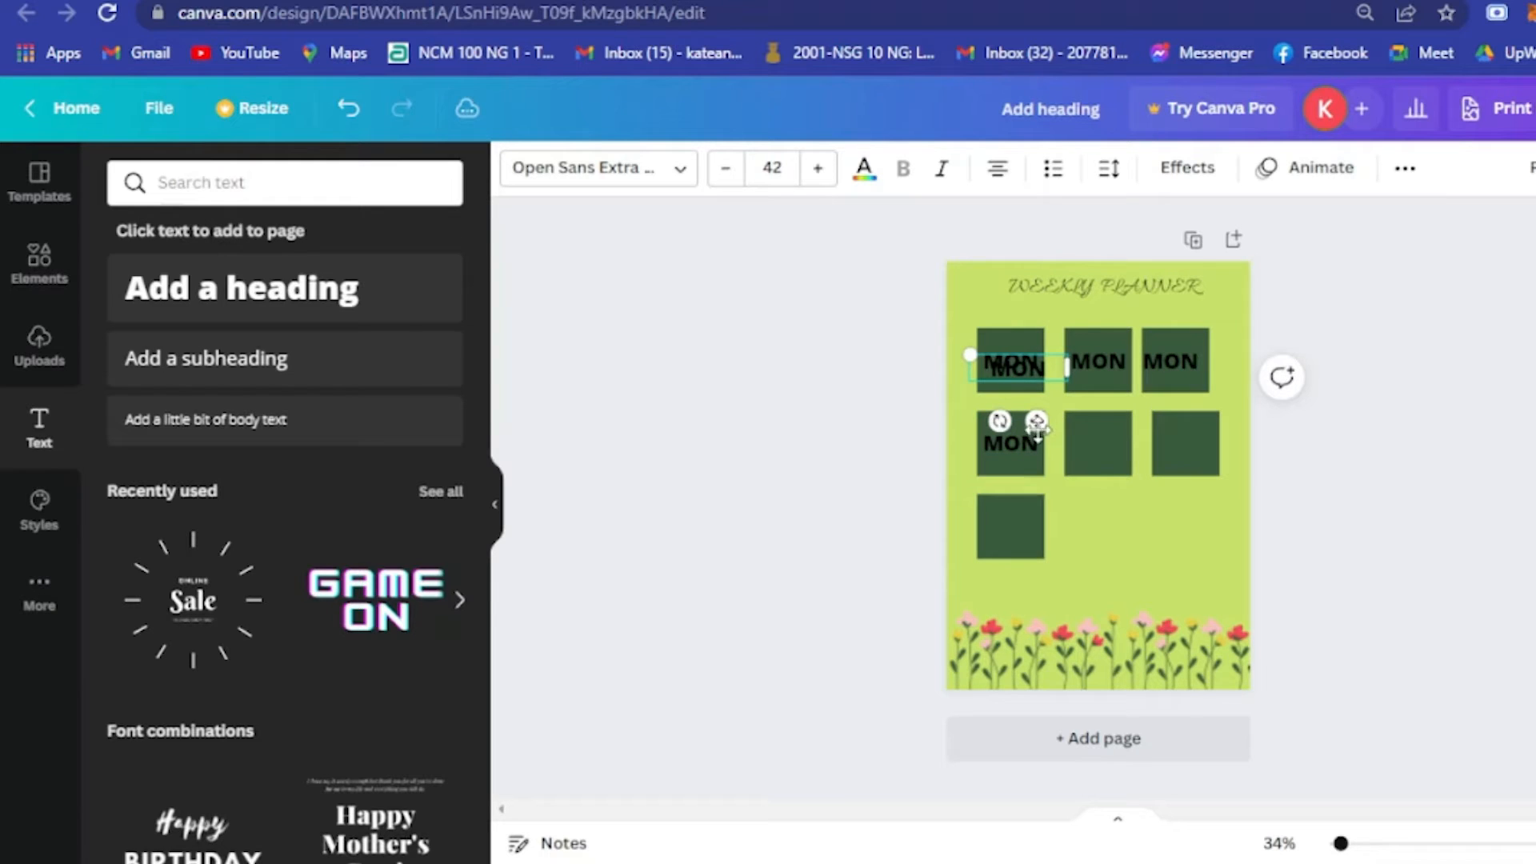
left_click_drag(1037, 424, 1107, 504)
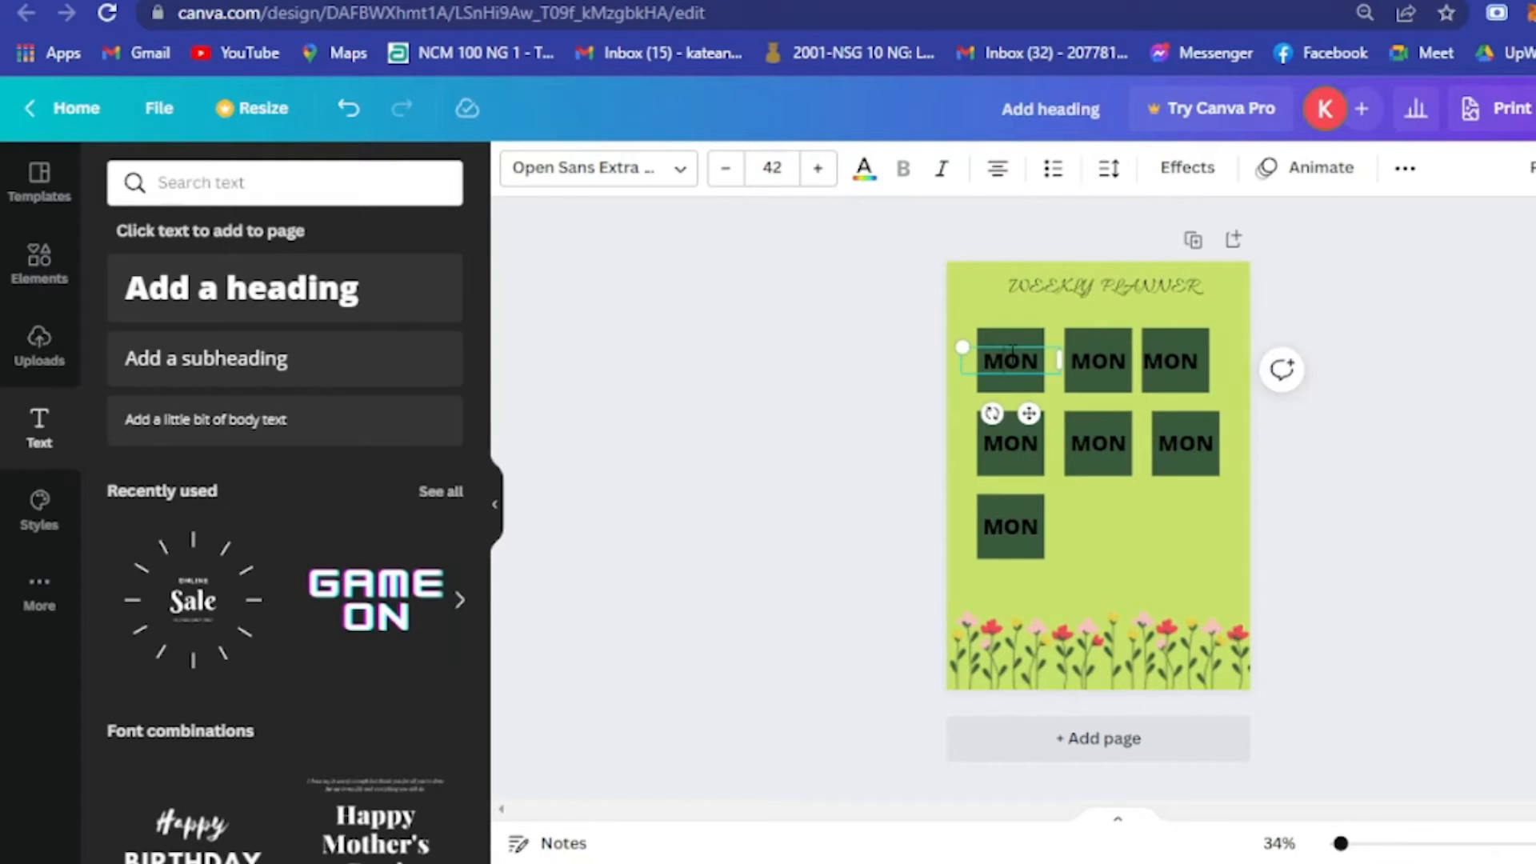
- Change the second square's label to "TUE" and the third square's label to "WED", centring the third label on its square
left_click(1107, 357)
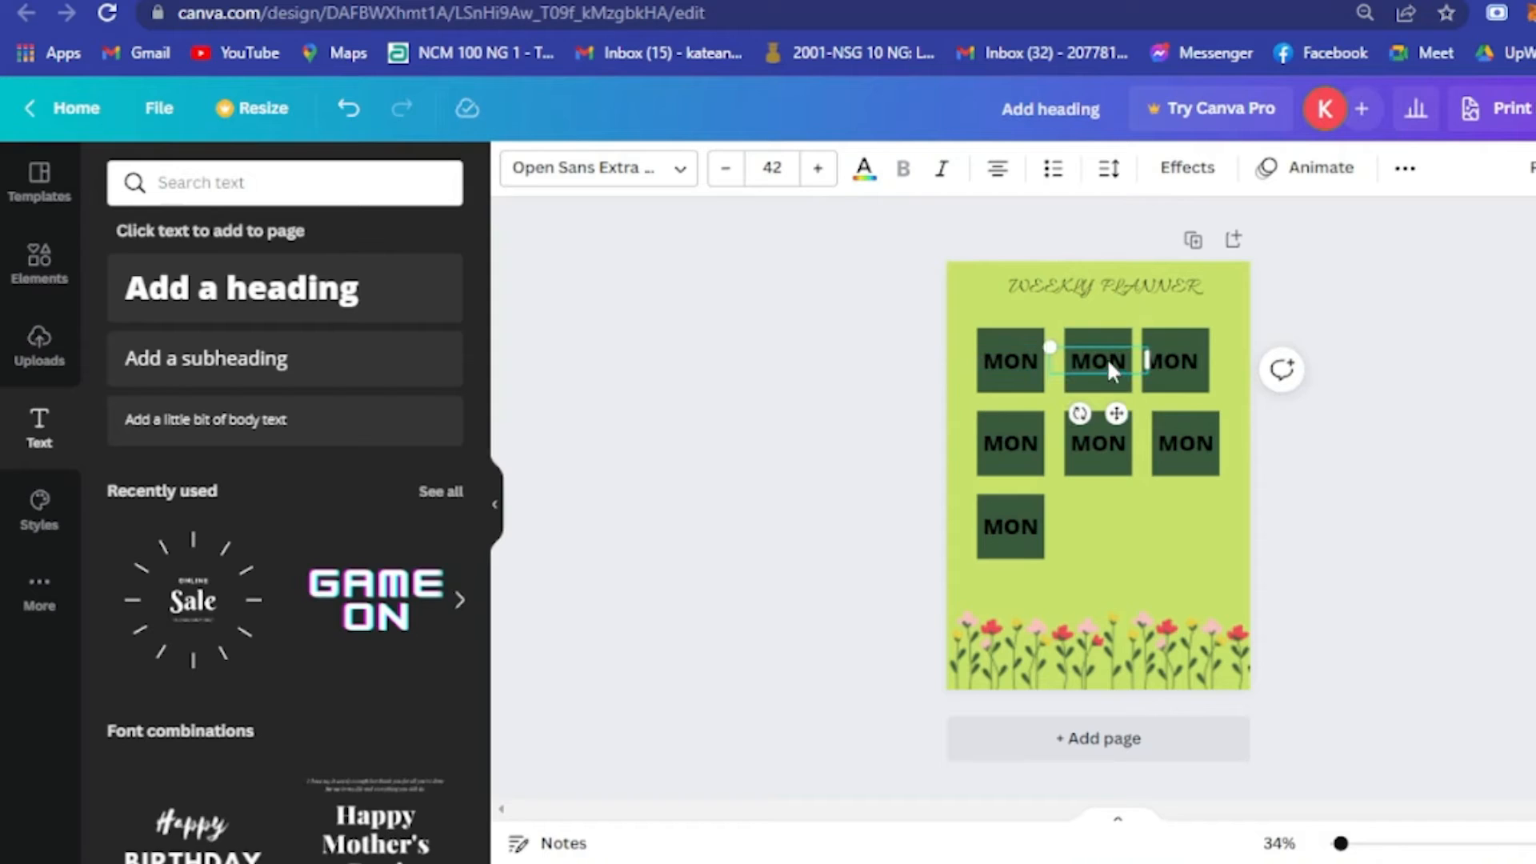
double_click(1106, 358)
key("BackSpace")
left_click(1167, 357)
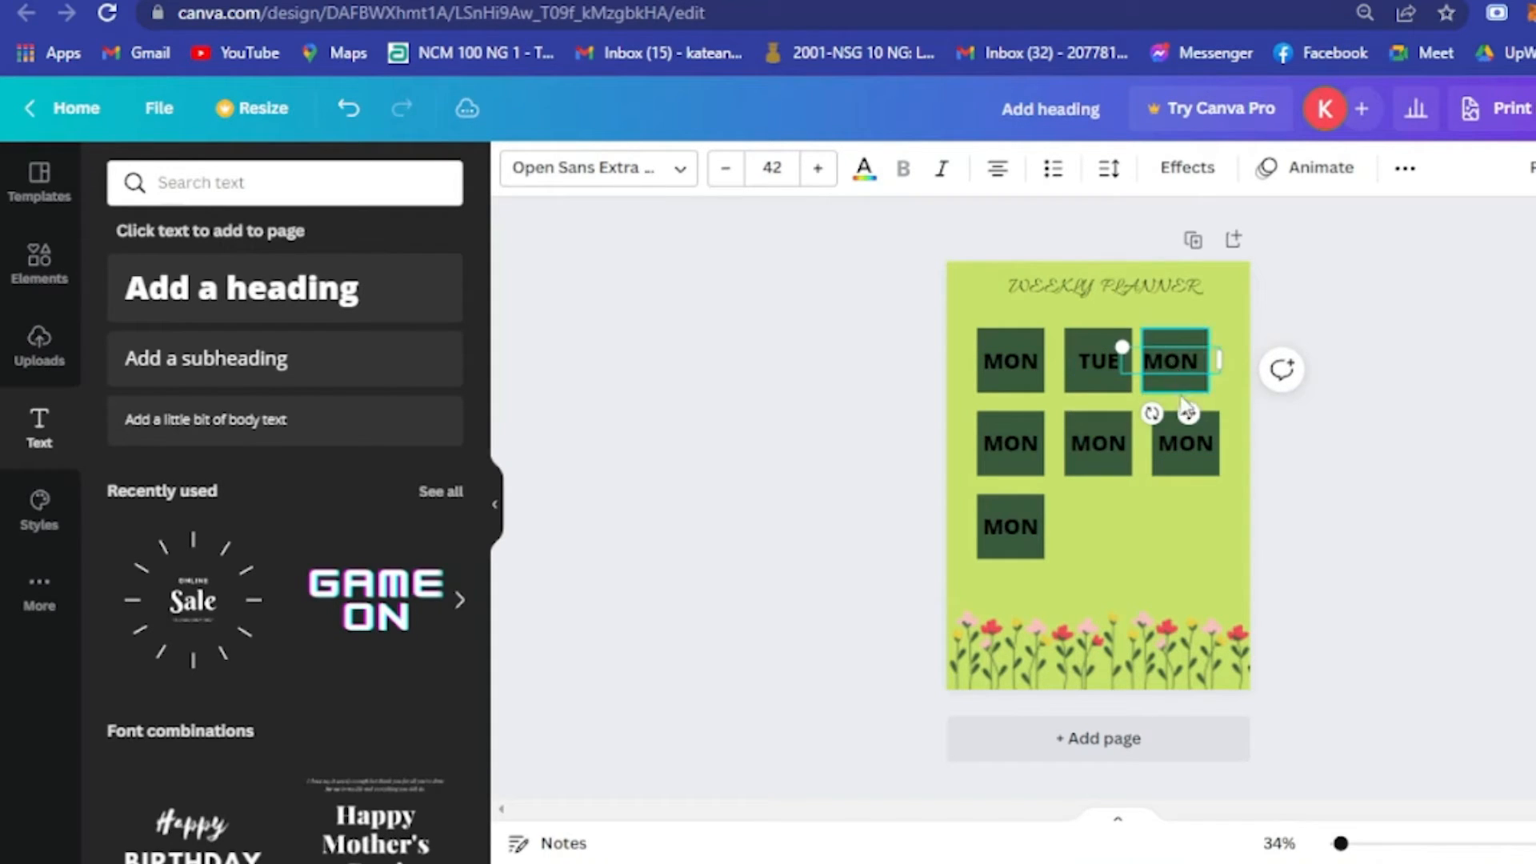
left_click_drag(1202, 410, 1203, 410)
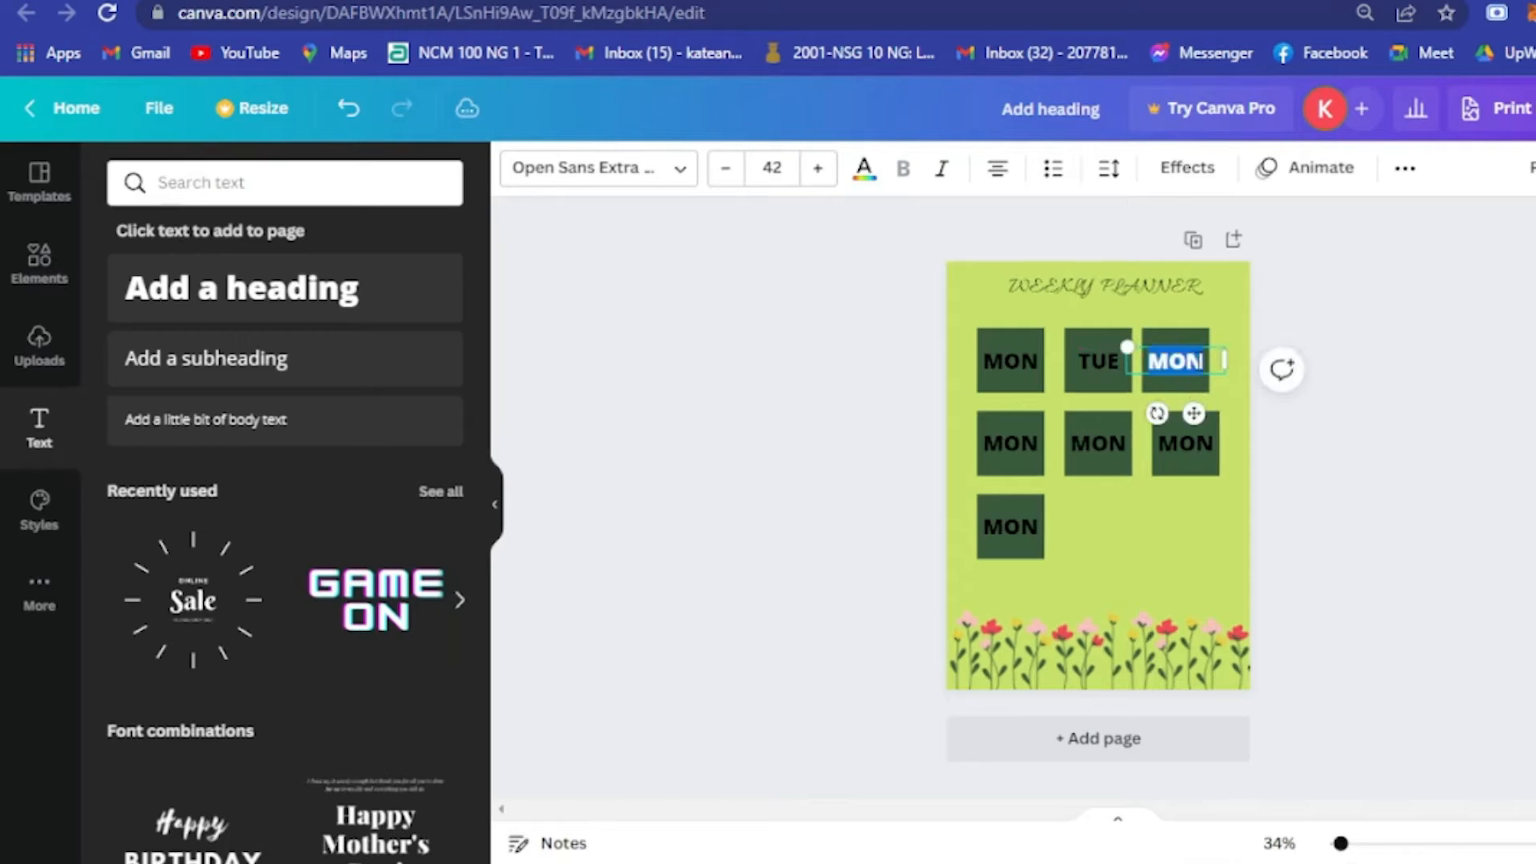
type("WED")
- Change the labels on the remaining four squares to "THU", "FRI", "SAT" and "SUN"
left_click(1017, 445)
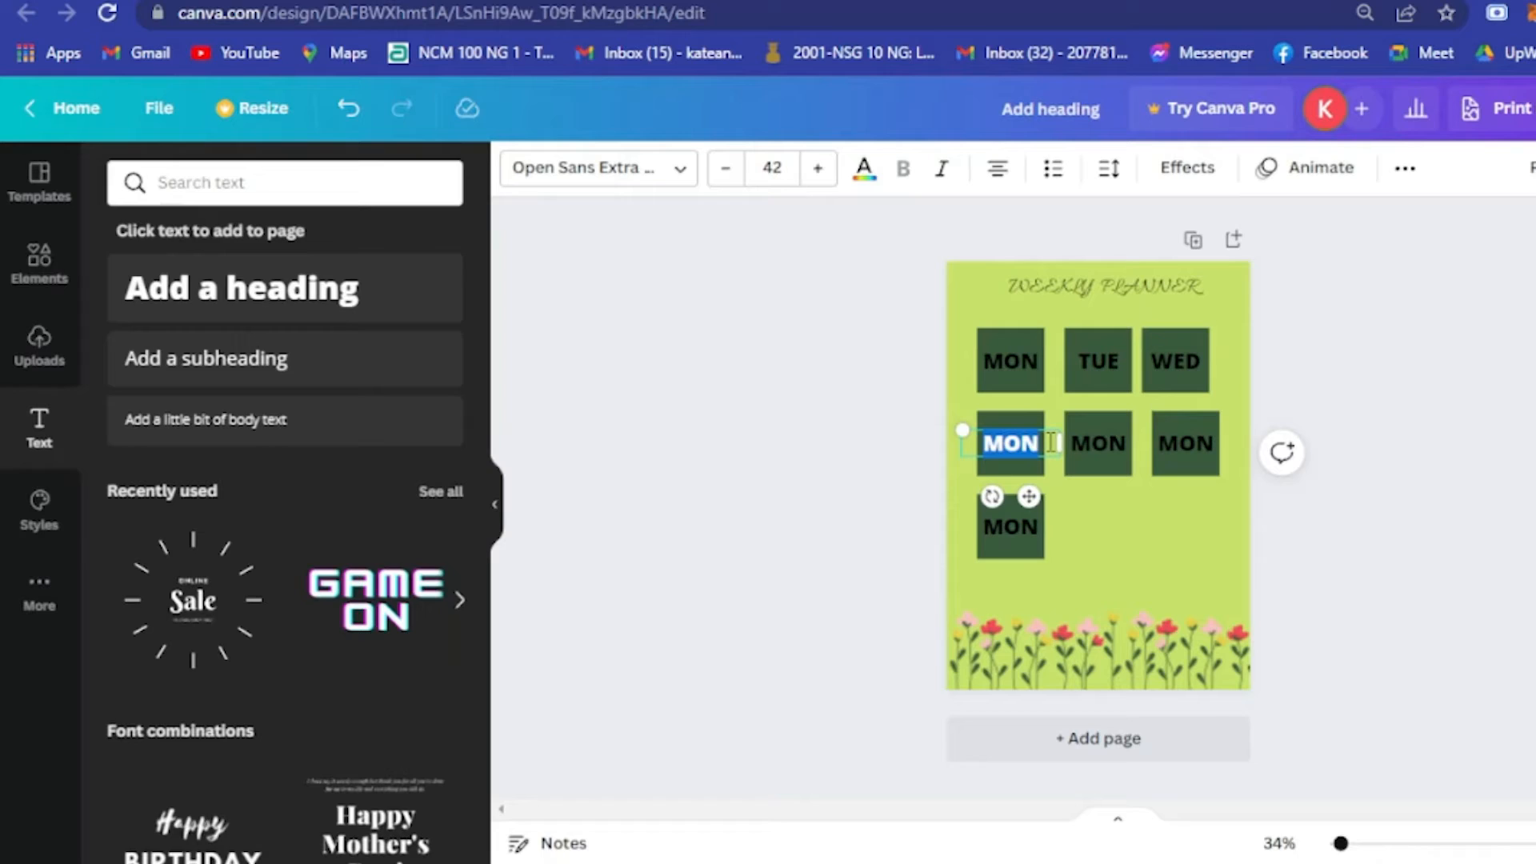
type("THURS")
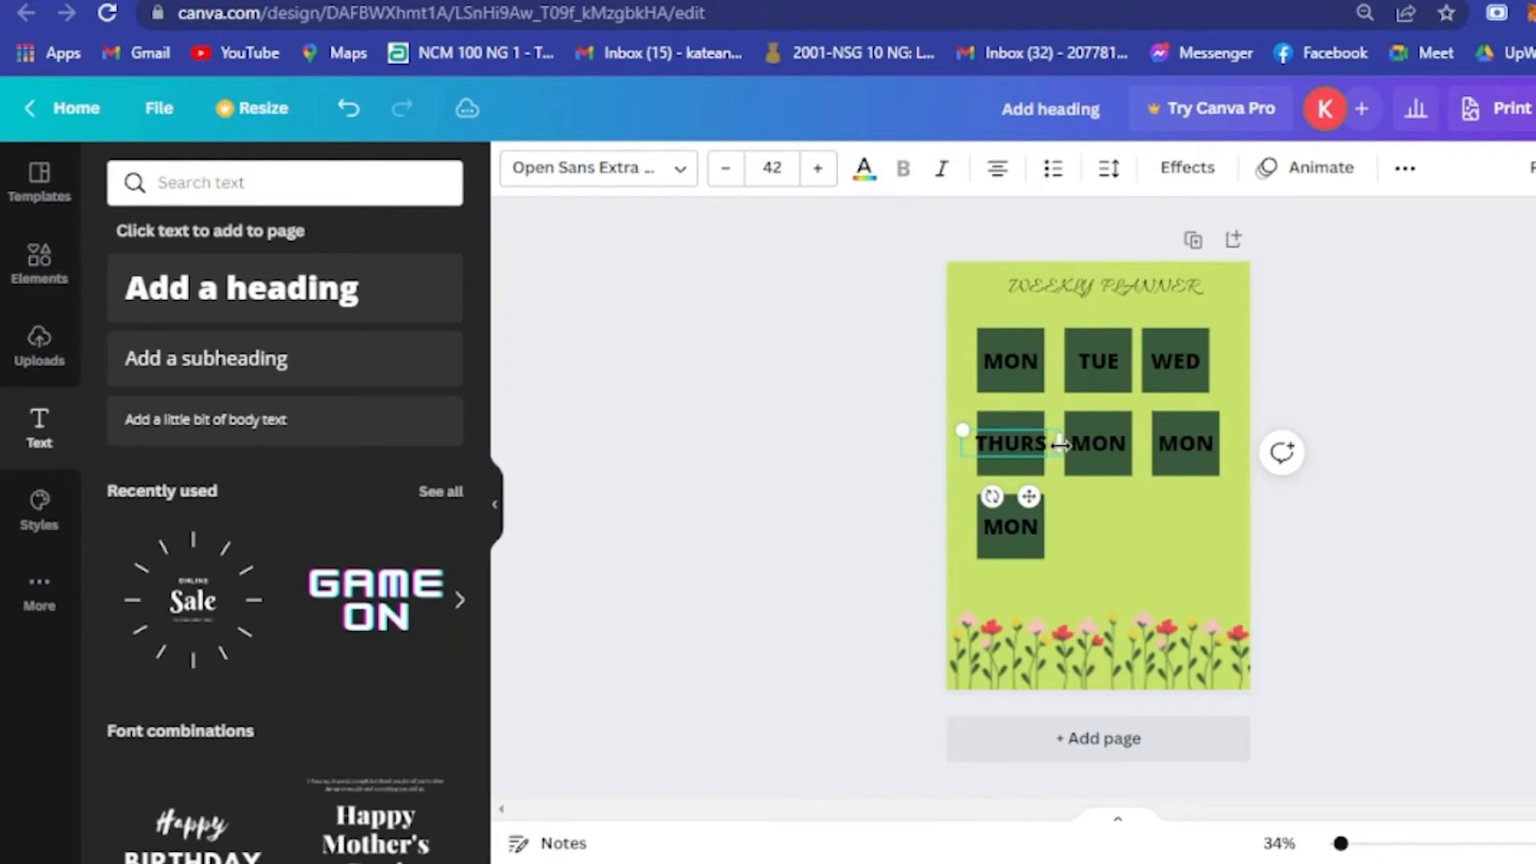
key("BackSpace")
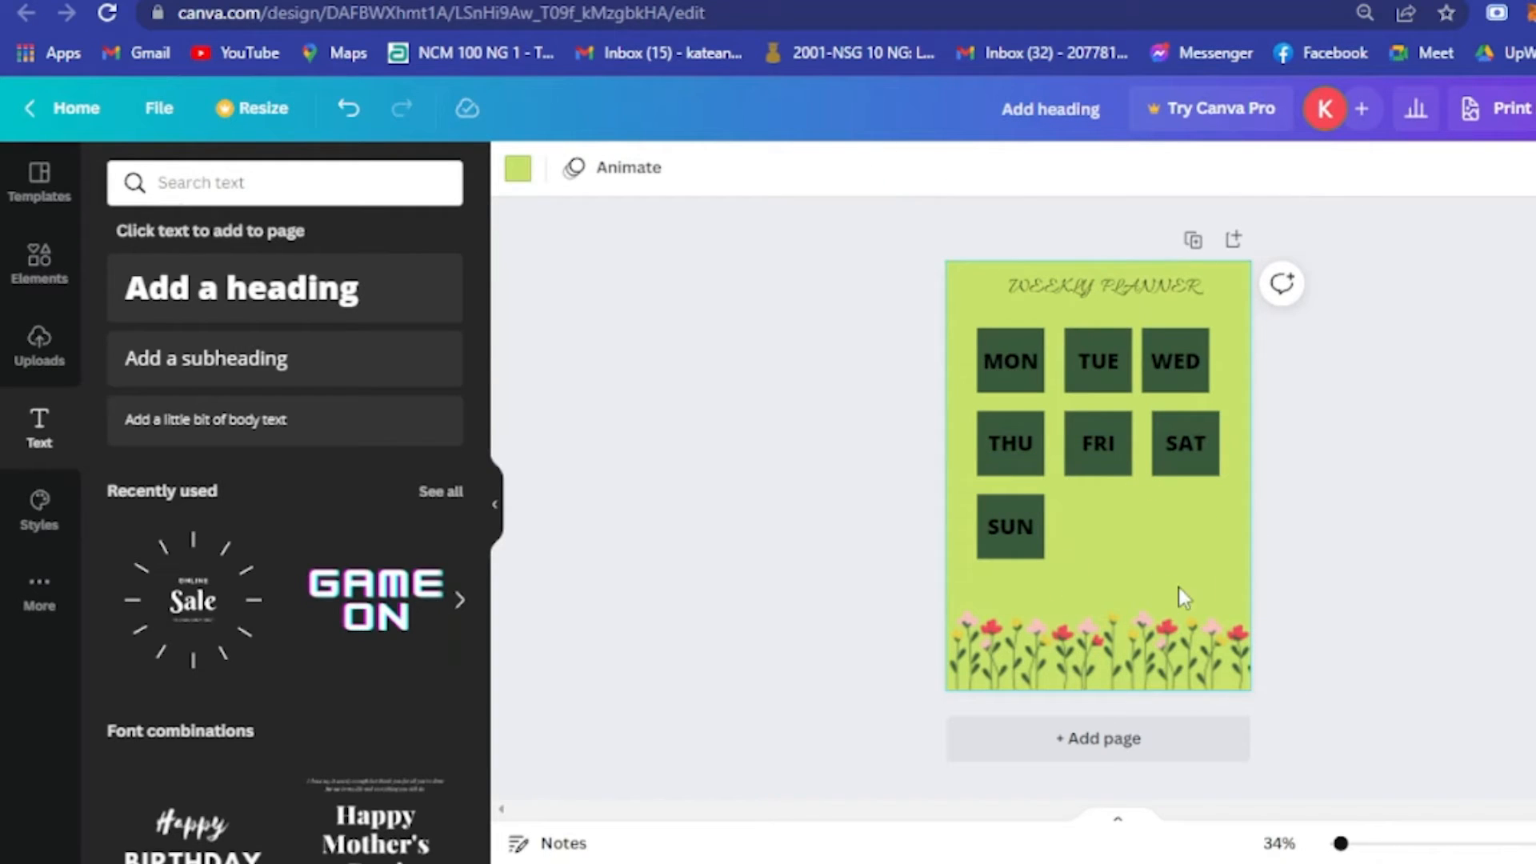
- Add a second page and fill most of it with a dark green rectangle, leaving a light green margin around it
left_click(1128, 749)
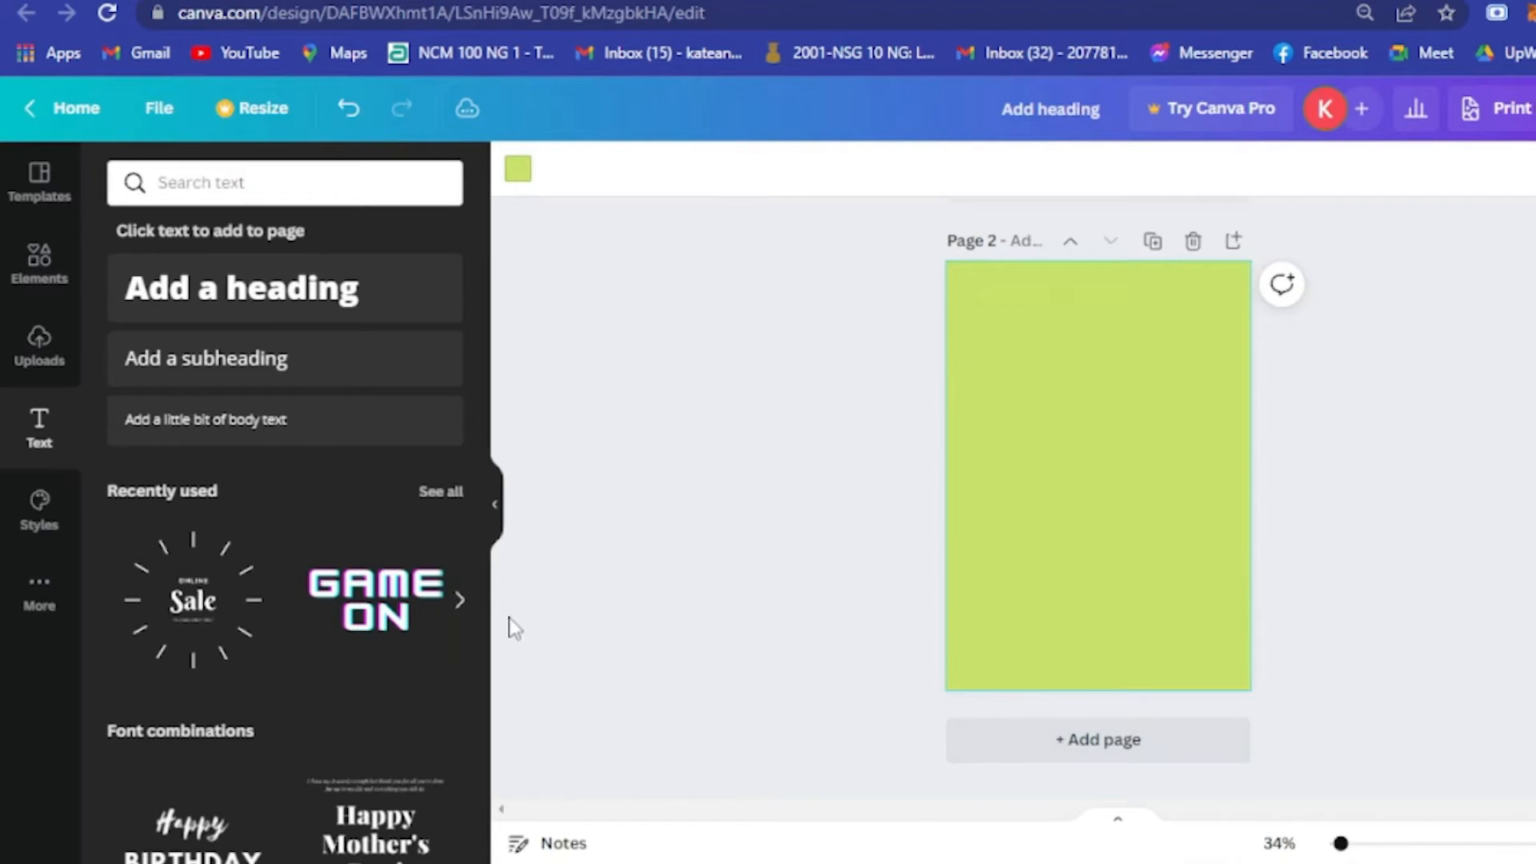
left_click(48, 284)
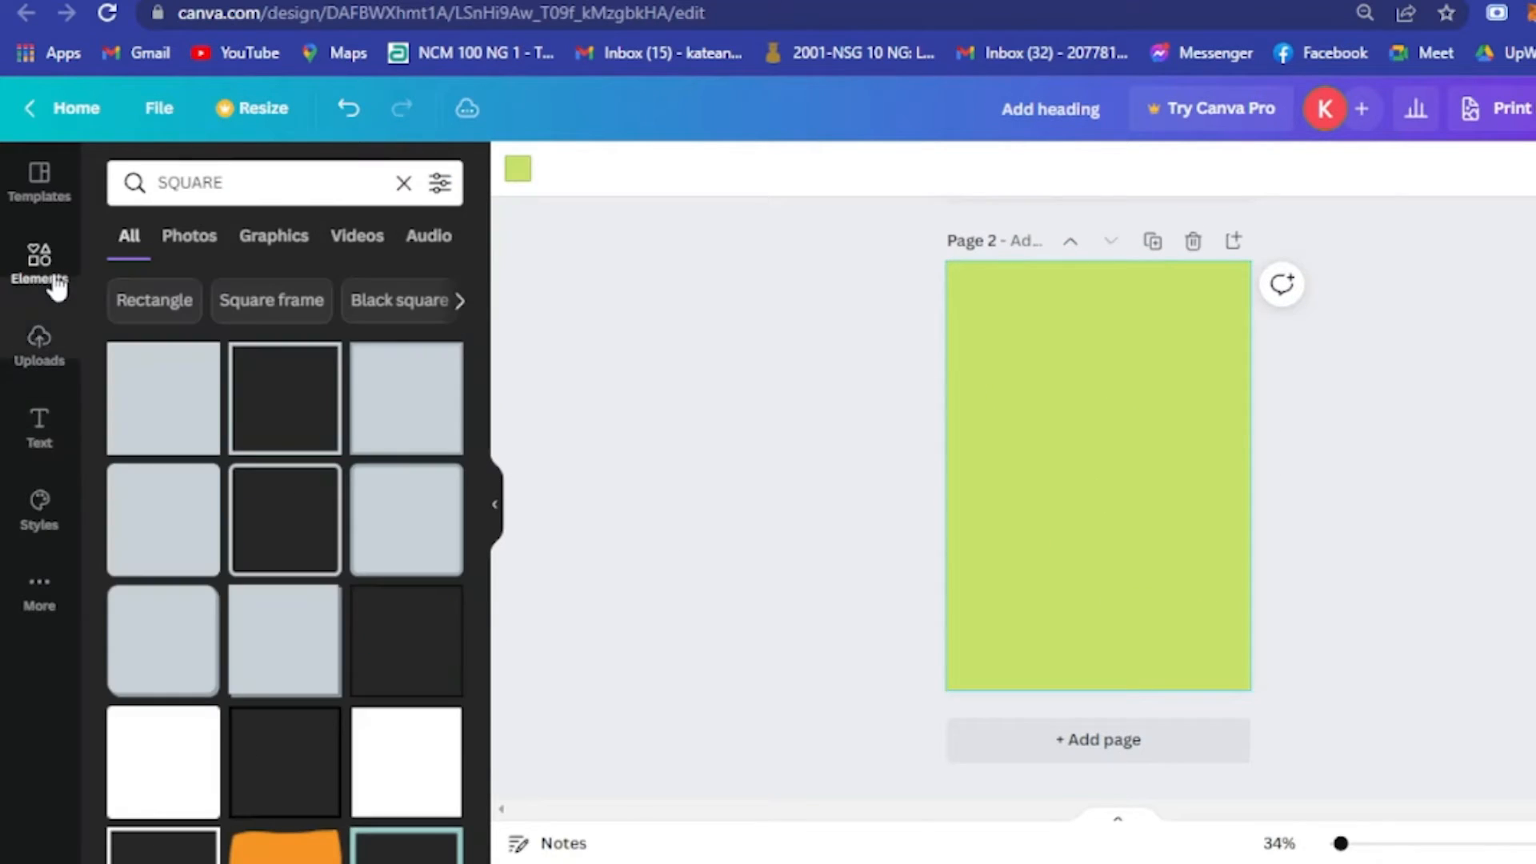
left_click(339, 400)
left_click_drag(1109, 463, 1196, 566)
left_click_drag(1096, 532, 1097, 669)
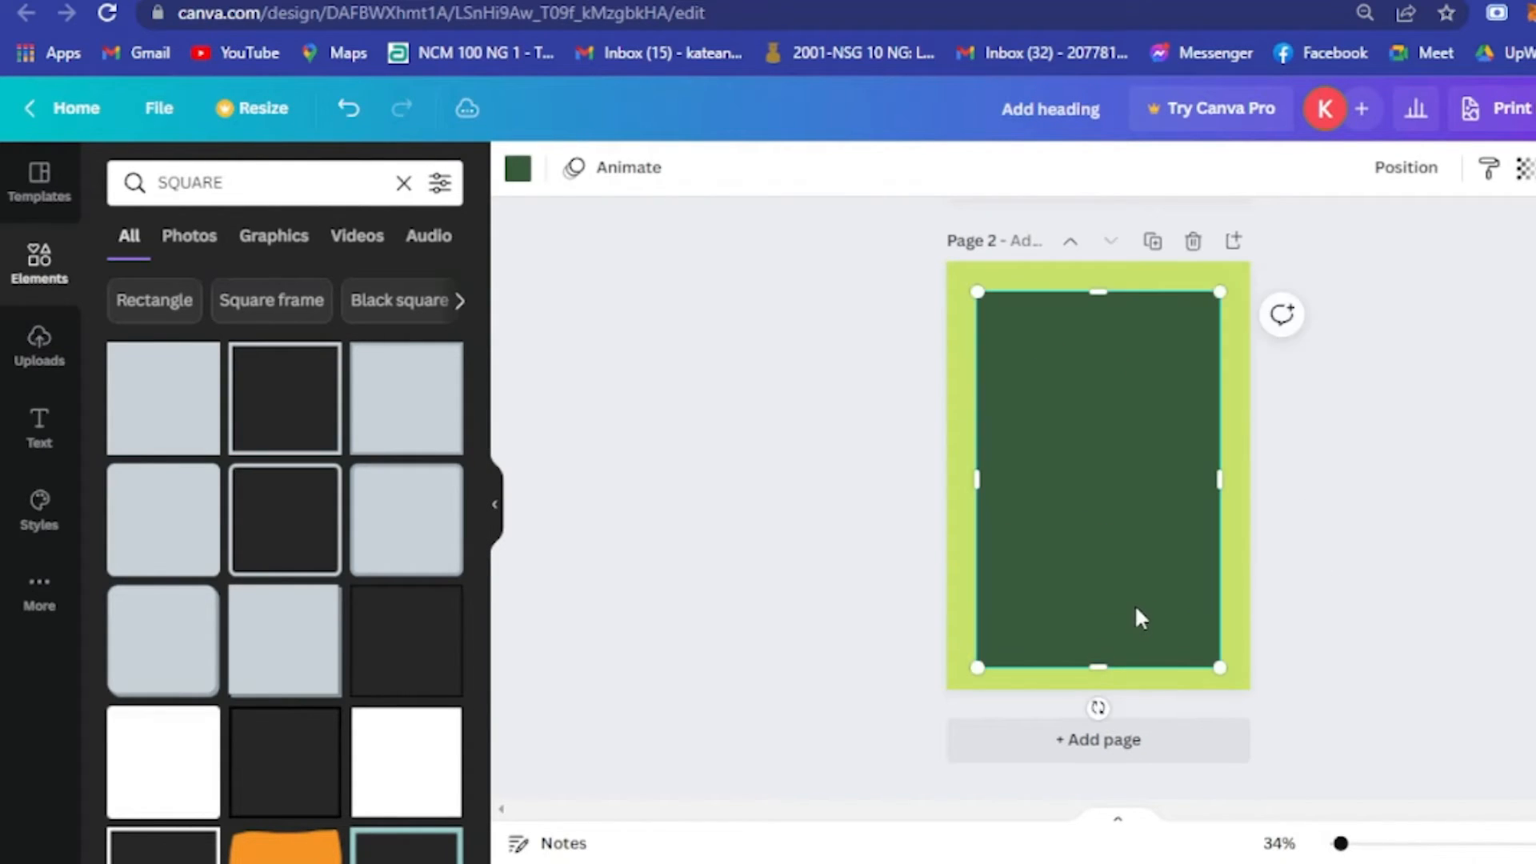
scroll(1136, 621, "up", 6)
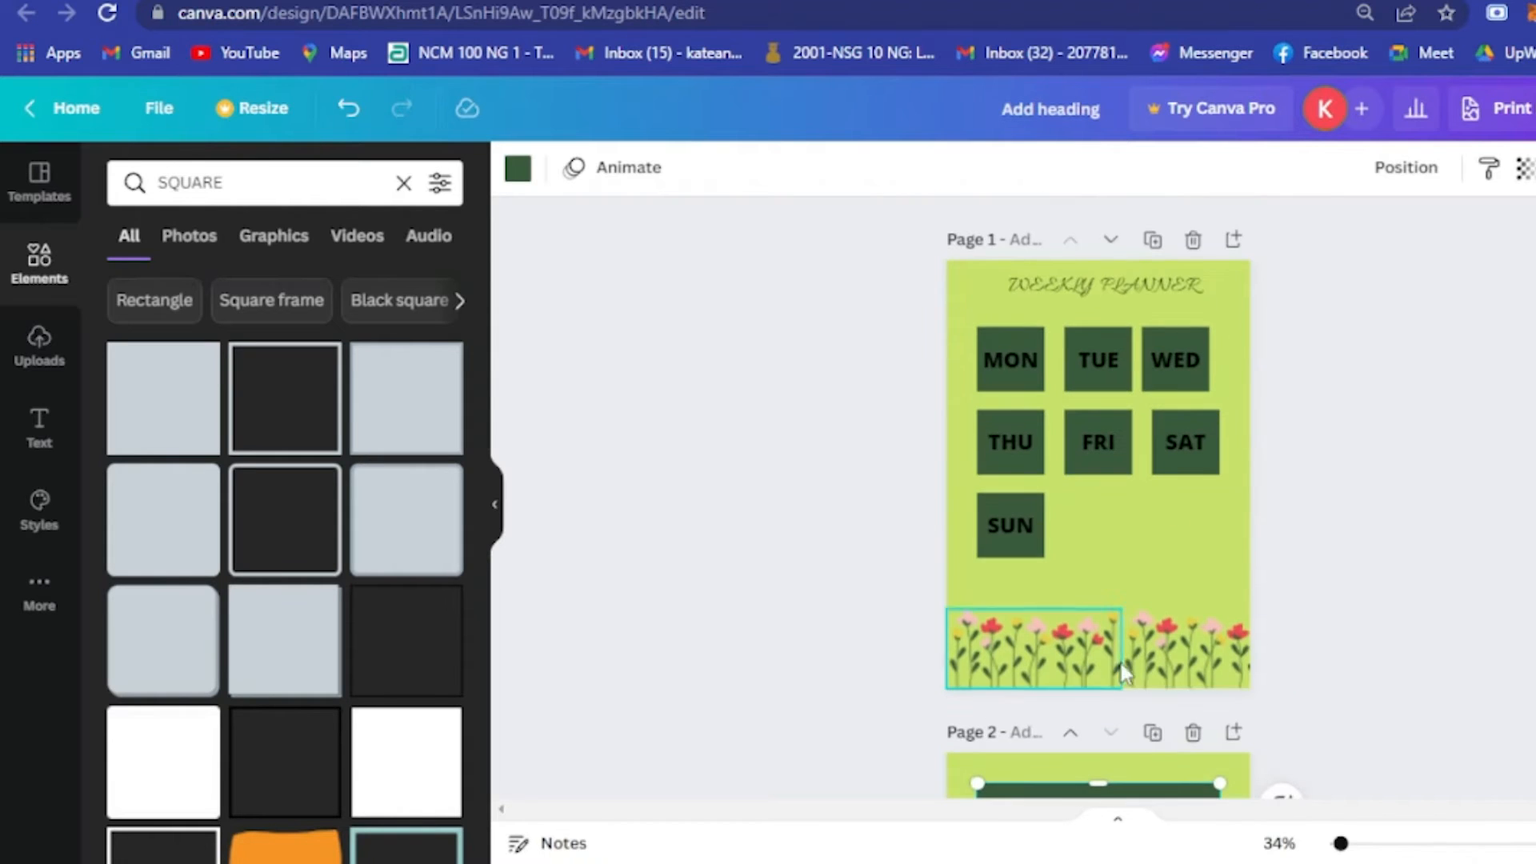
scroll(1162, 528, "down", 5)
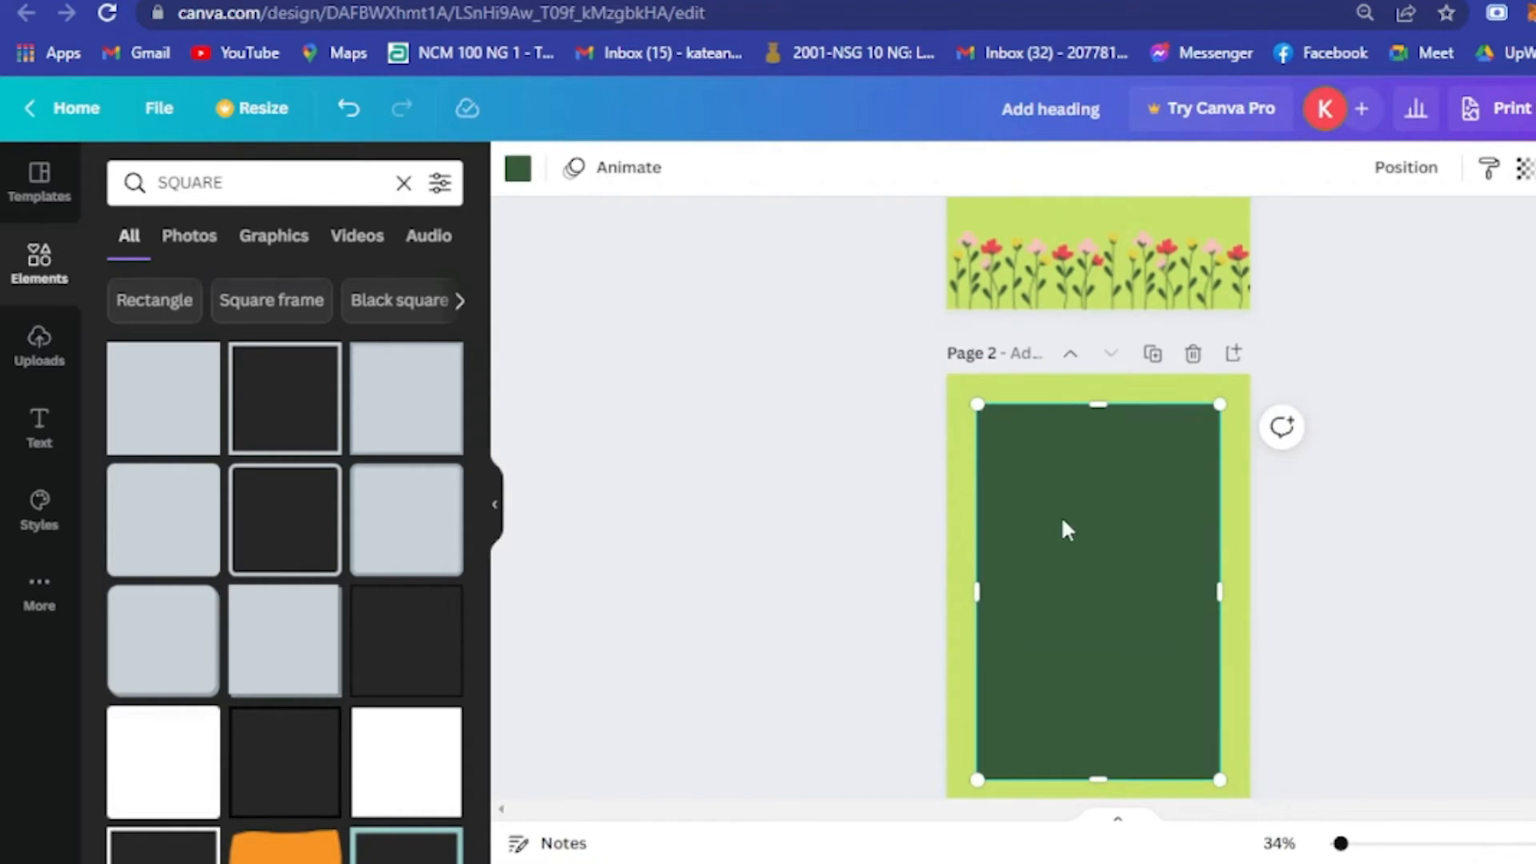
left_click(1067, 392)
- Add a heading reading "MONDAY" to page 2 and place it above the rectangle, aligned with its left edge
left_click(41, 422)
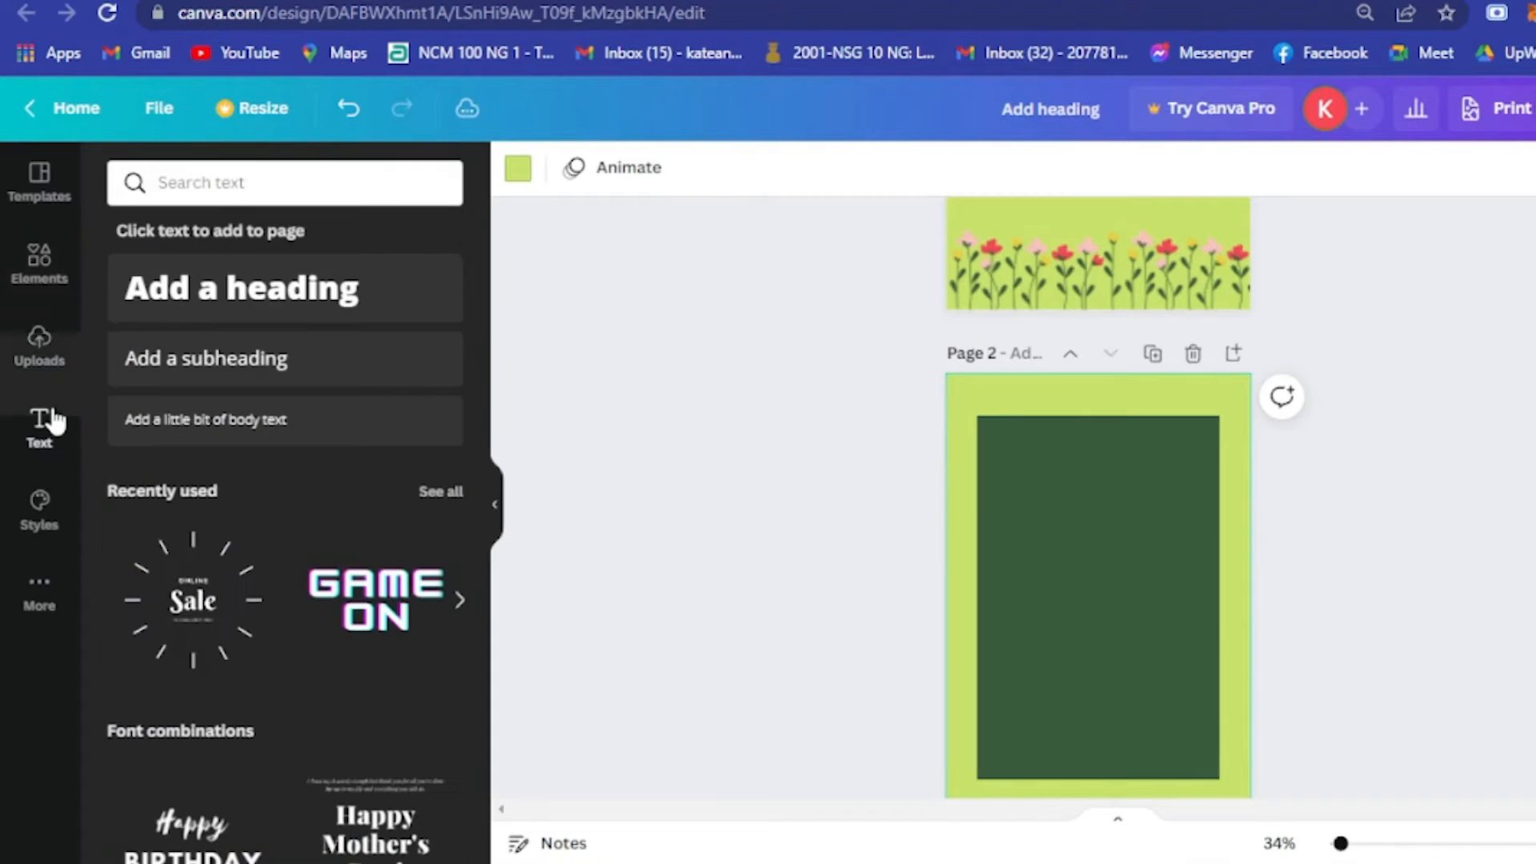
left_click(248, 300)
type("moN")
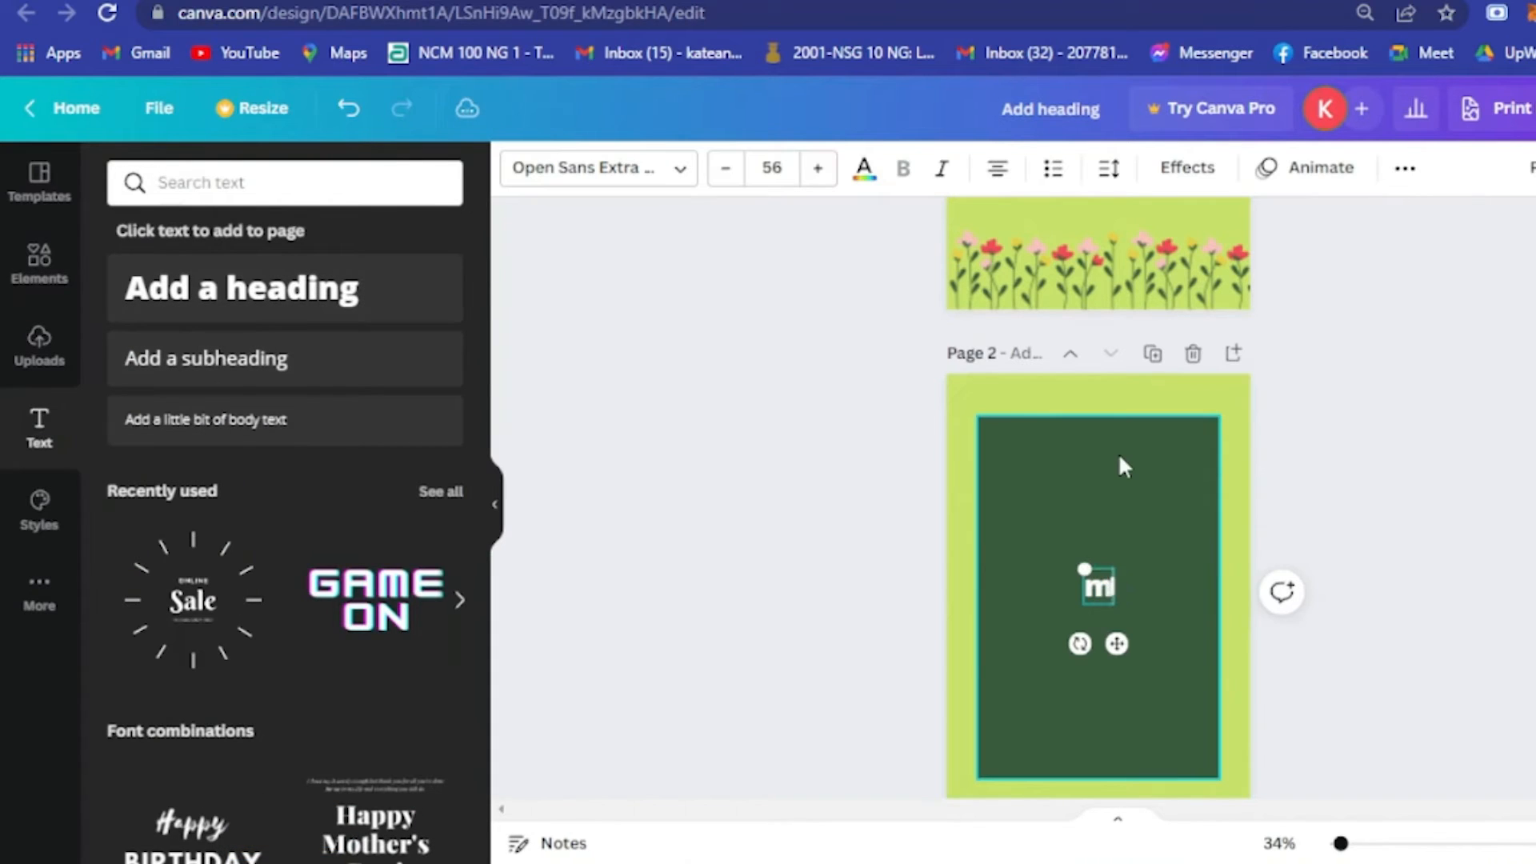
key("BackSpace")
key("BackSpace")
key("BackSpace")
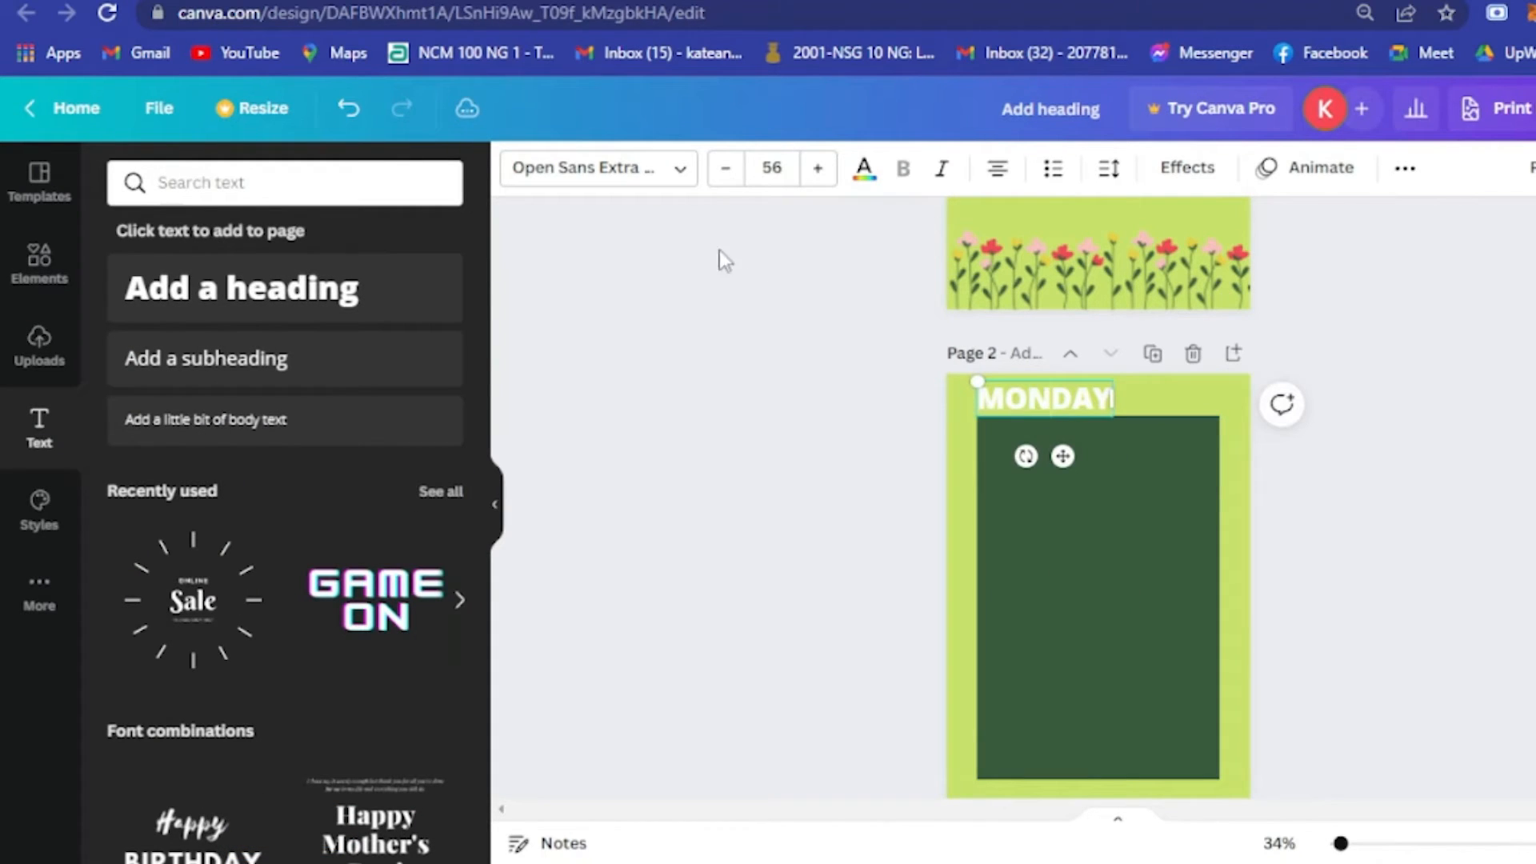
- Try several document colours on the "MONDAY" heading and settle on black
left_click(864, 169)
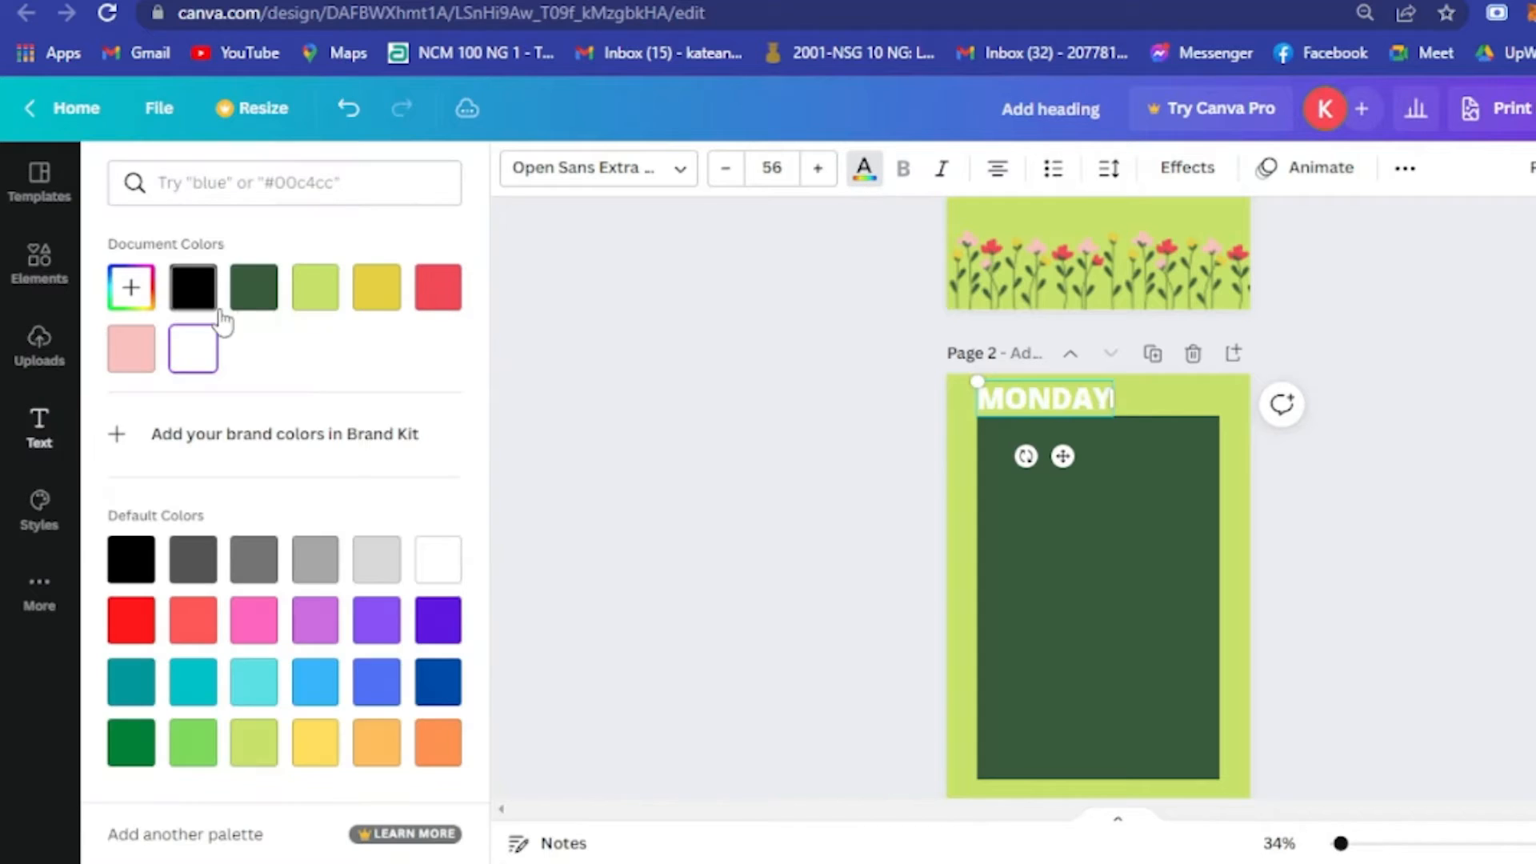
left_click(445, 304)
left_click(131, 349)
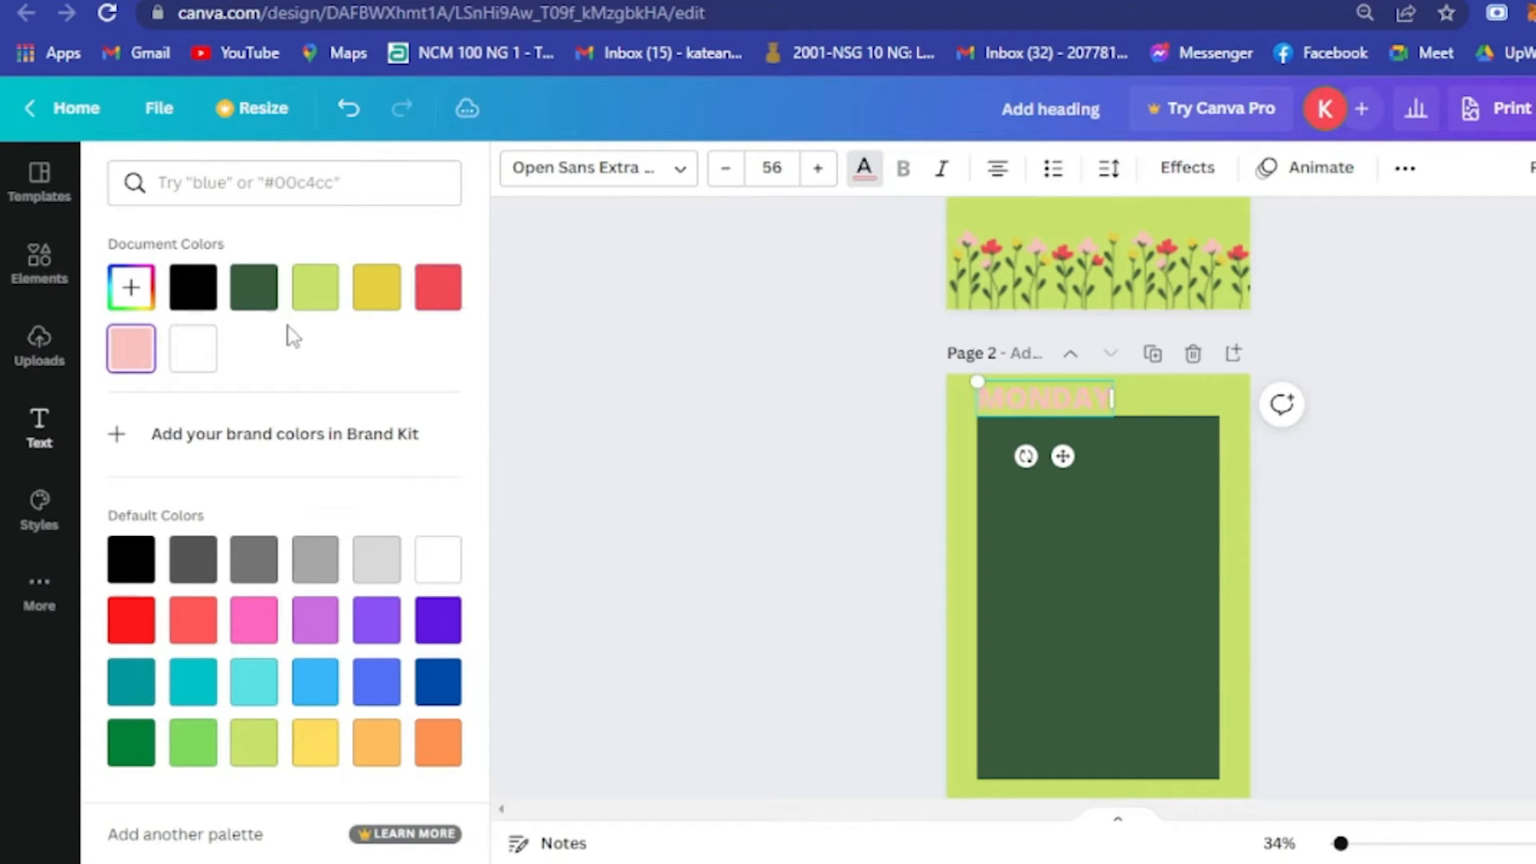
left_click(193, 292)
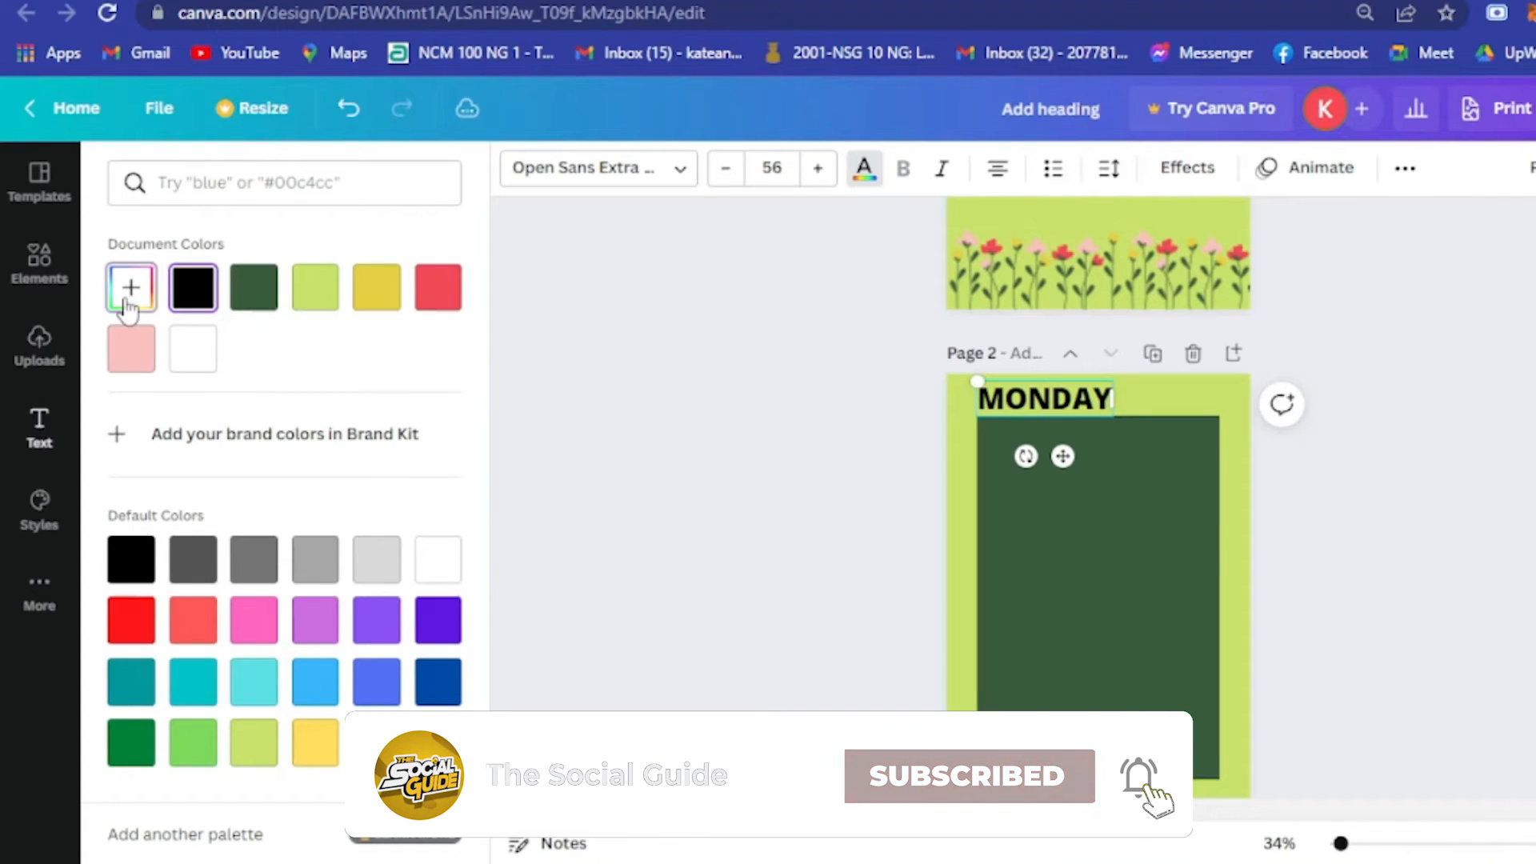
left_click(144, 284)
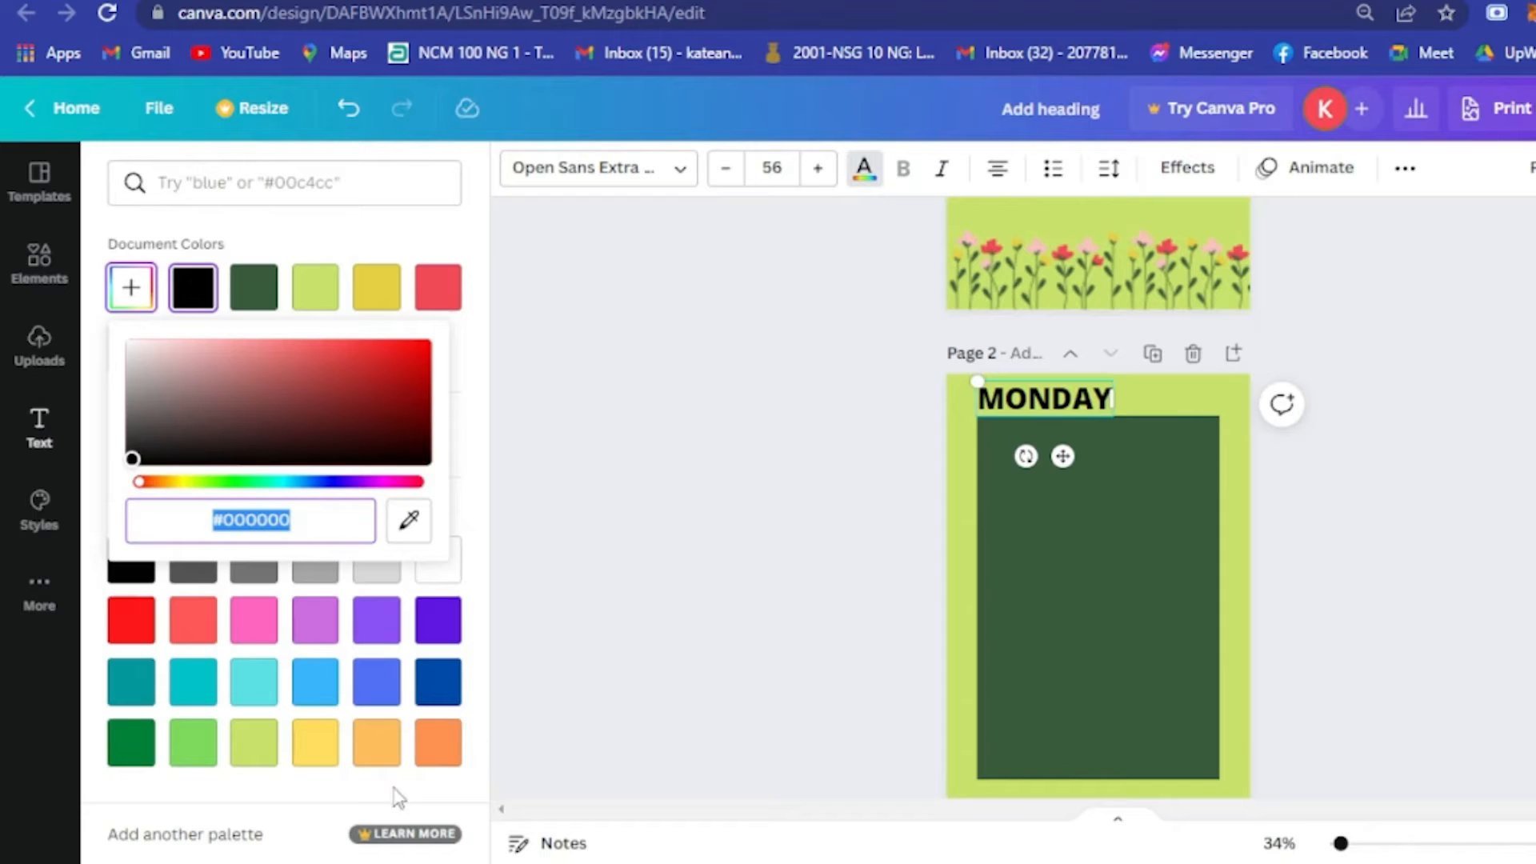
left_click(253, 288)
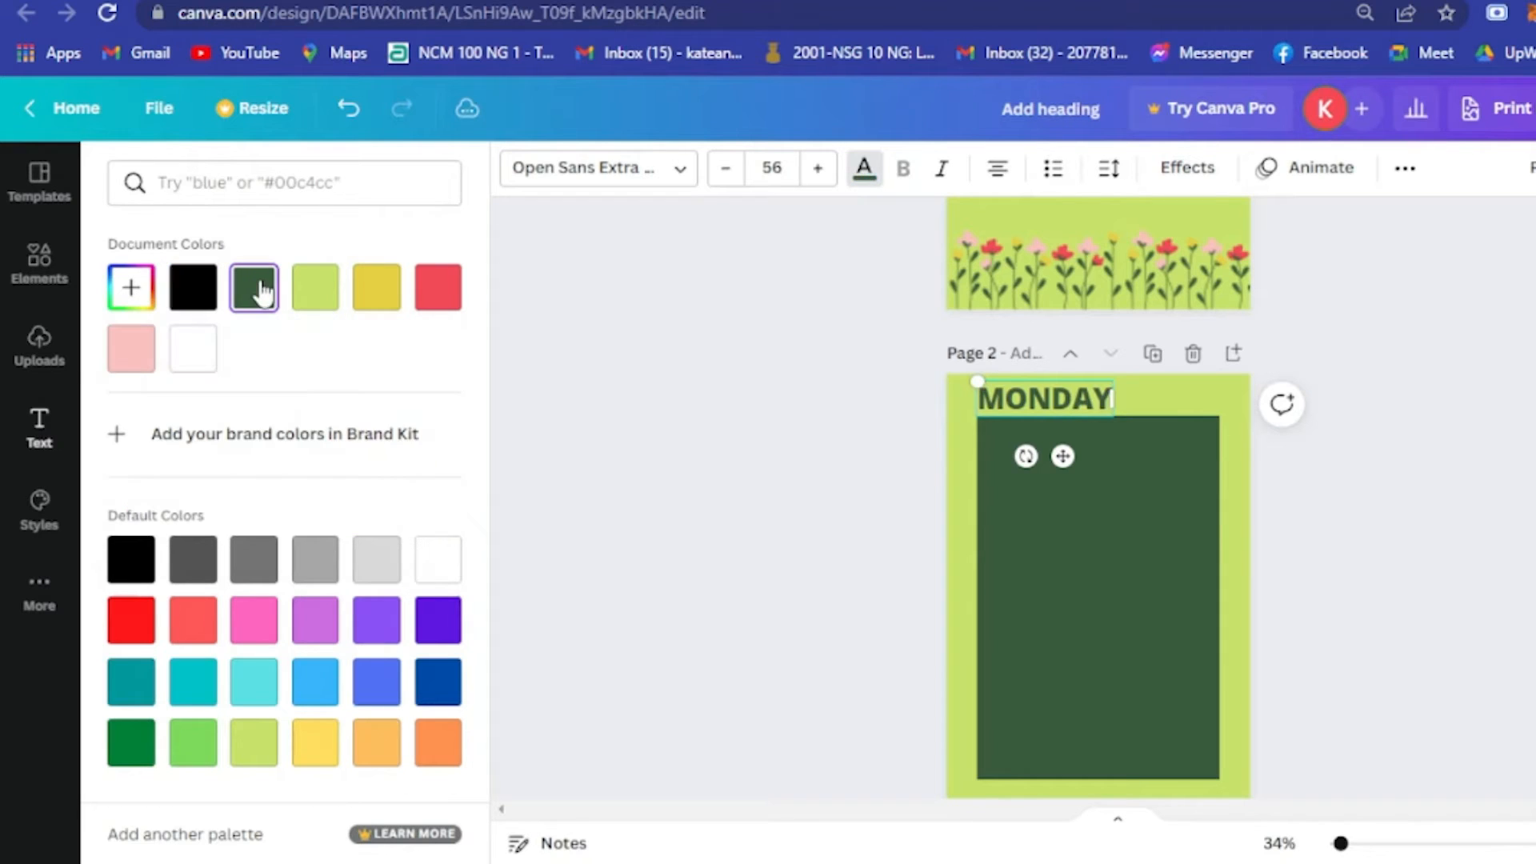
left_click(312, 292)
left_click(193, 288)
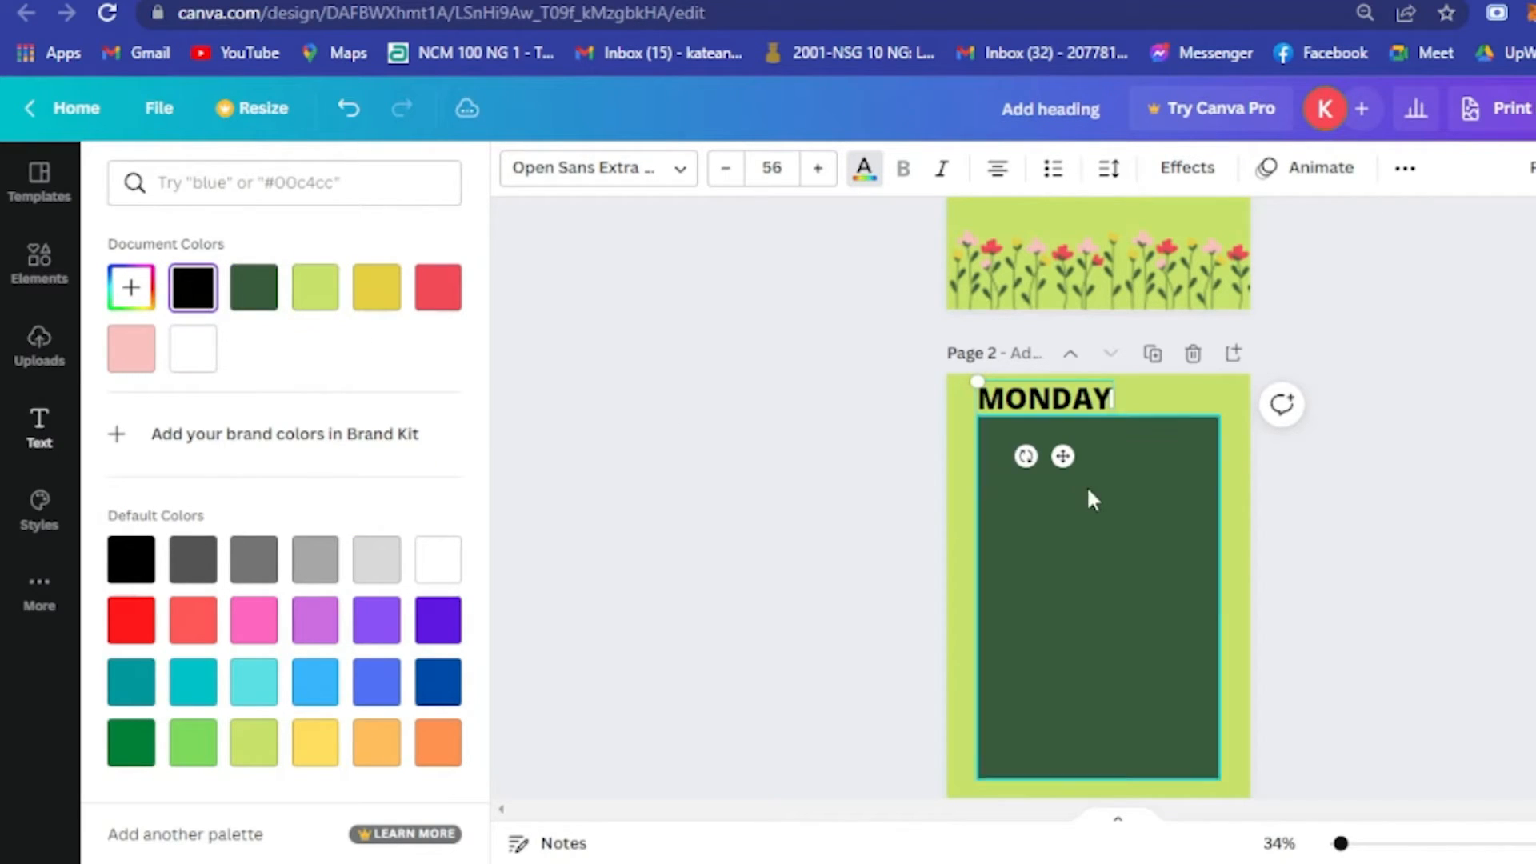
- Change the "MONDAY" heading to the Aloja font at size 45
left_click(669, 172)
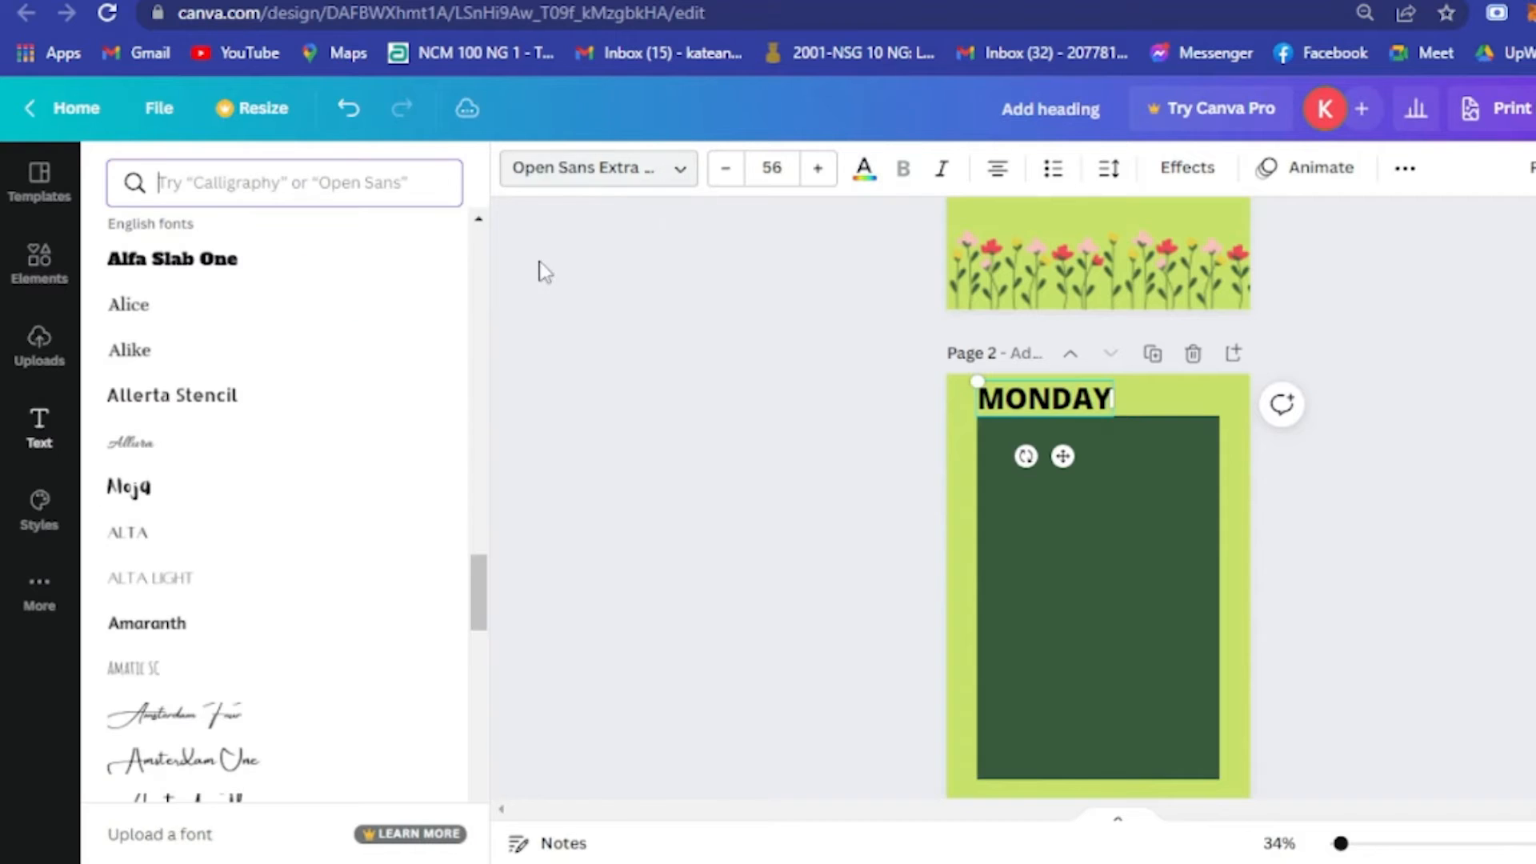
left_click(228, 503)
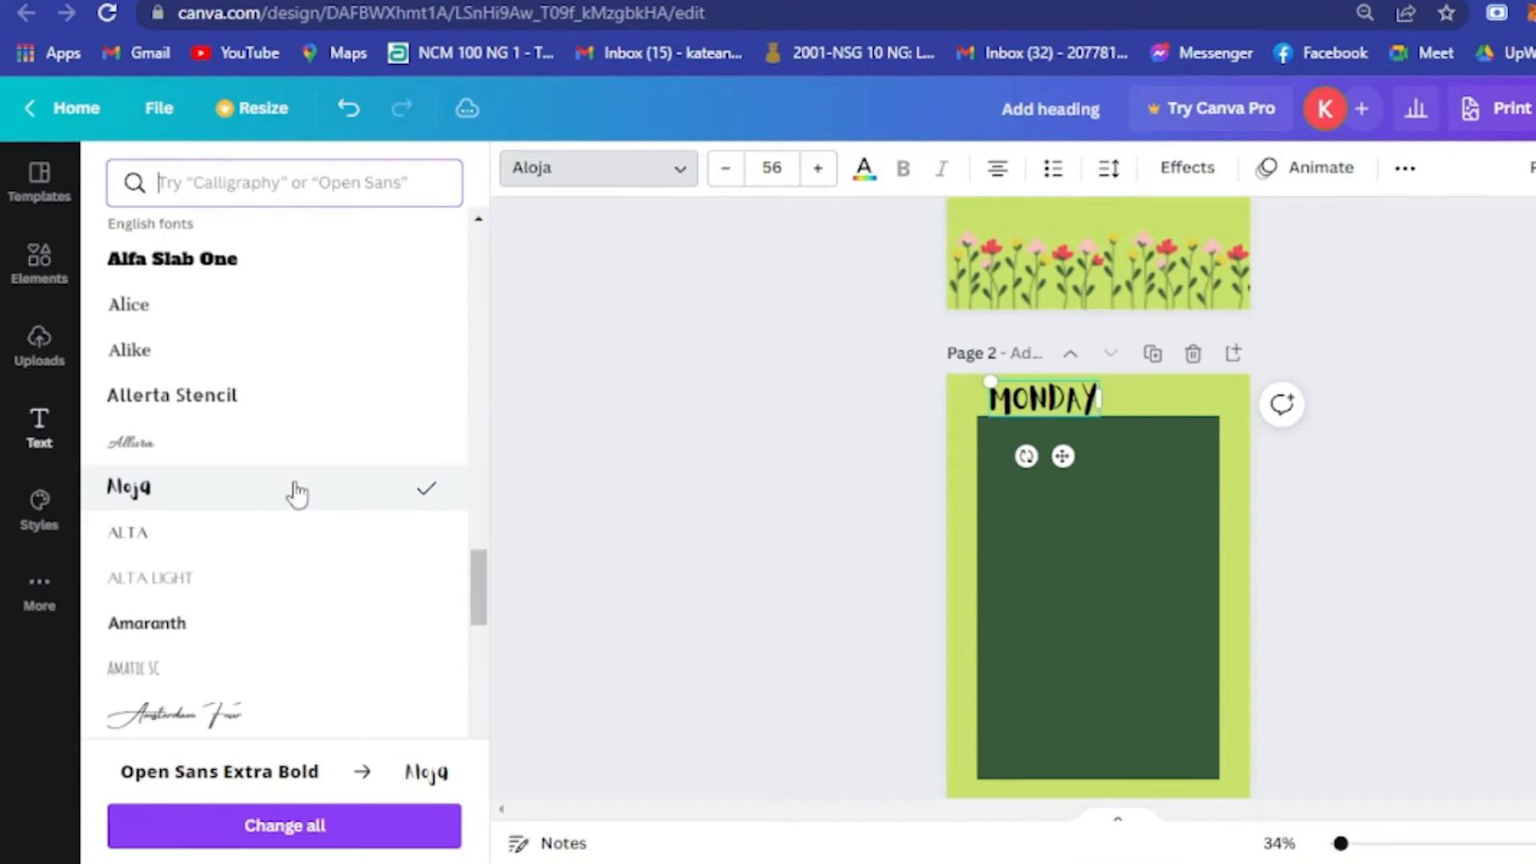
double_click(1064, 397)
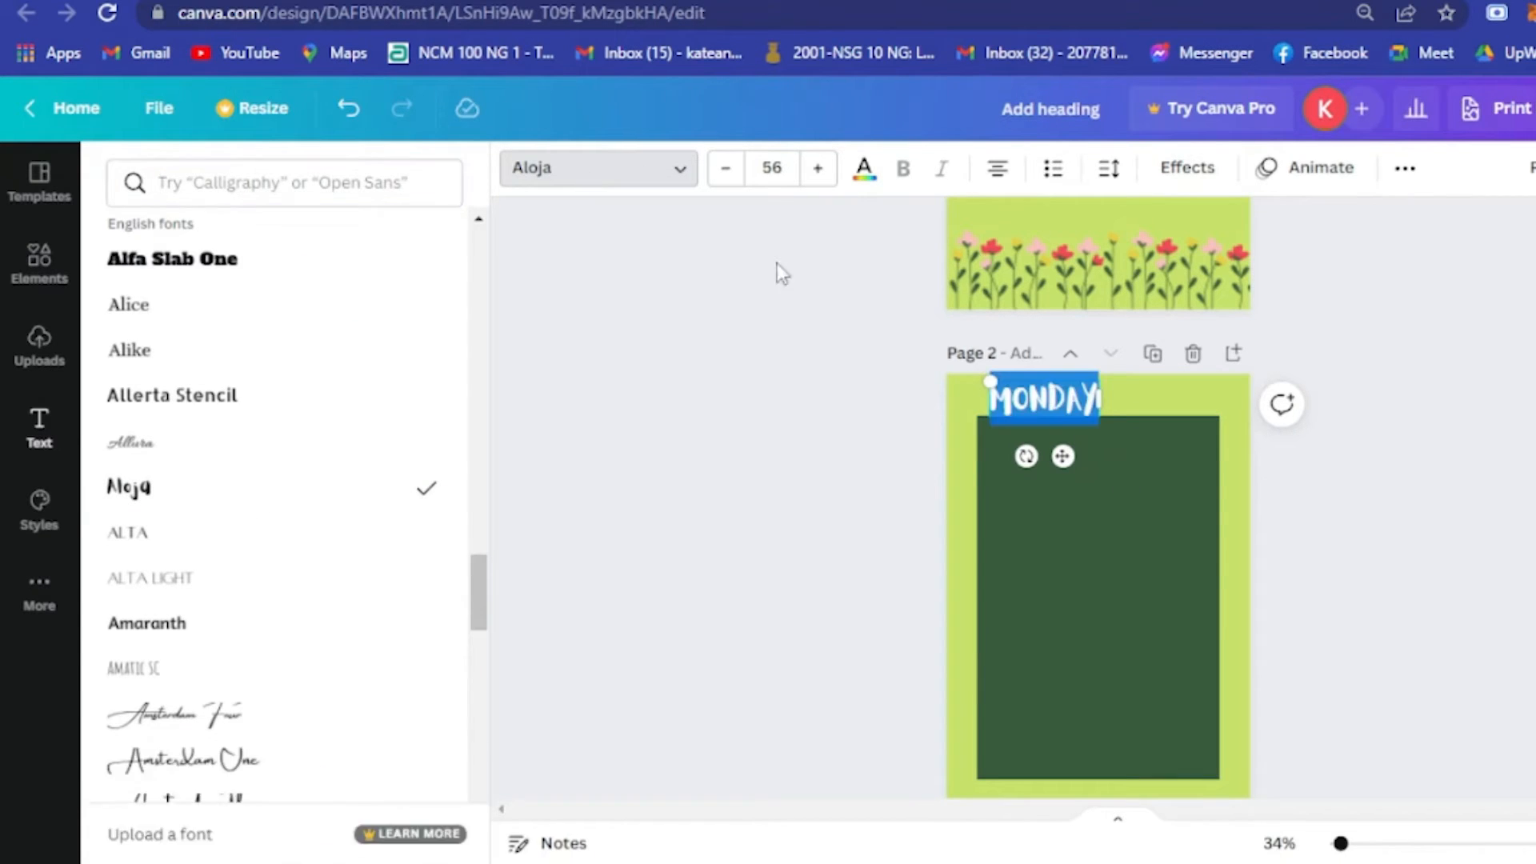
left_click(780, 166)
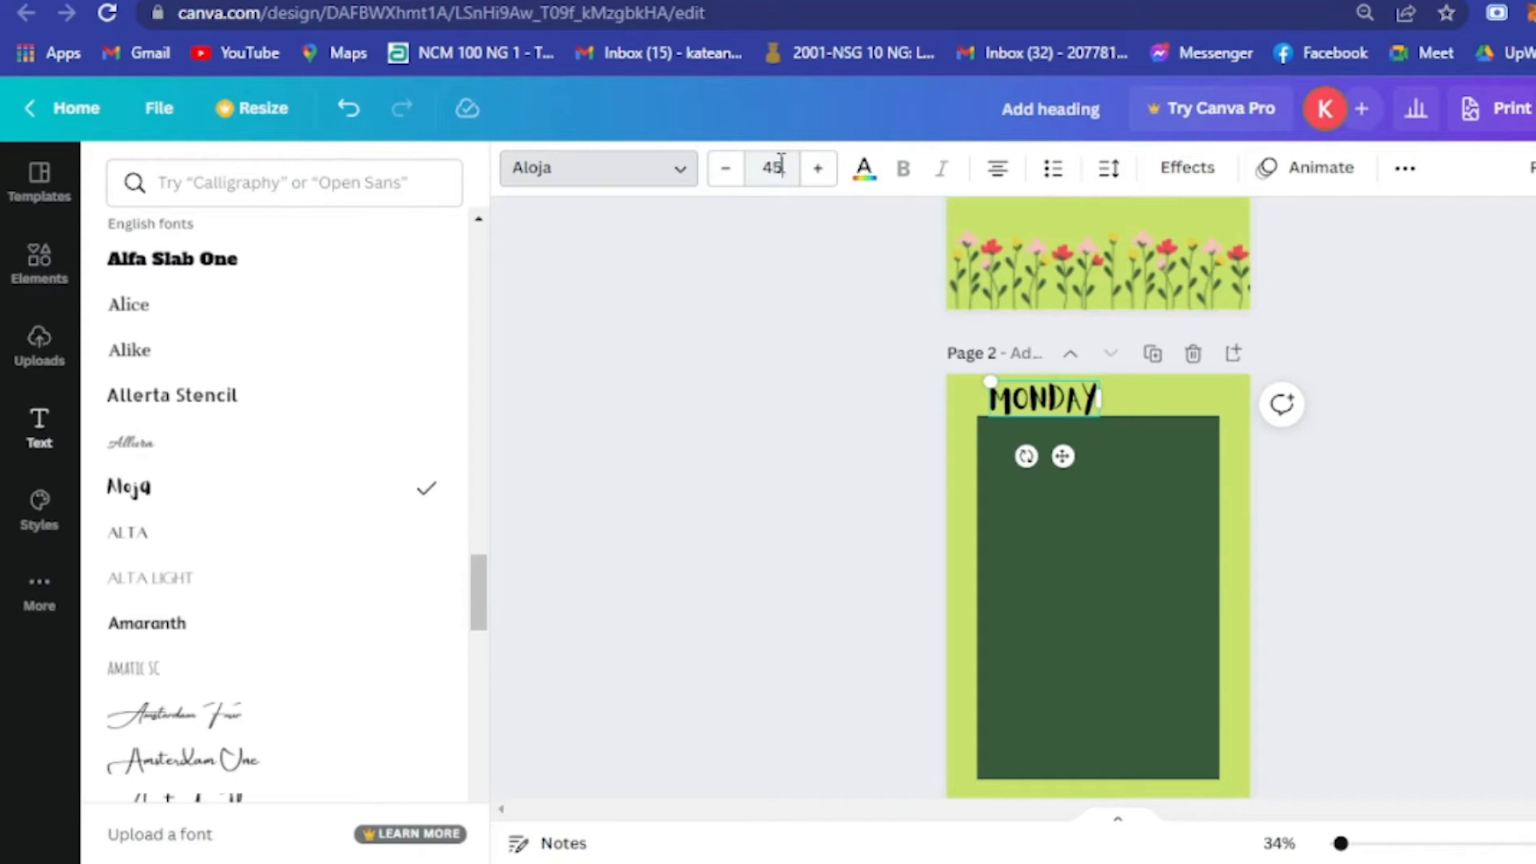
type("45")
key("Return")
- Add a "DATE:" label in the Alice font at size 20 and place it in the dark rectangle's upper-left corner
left_click(1145, 428)
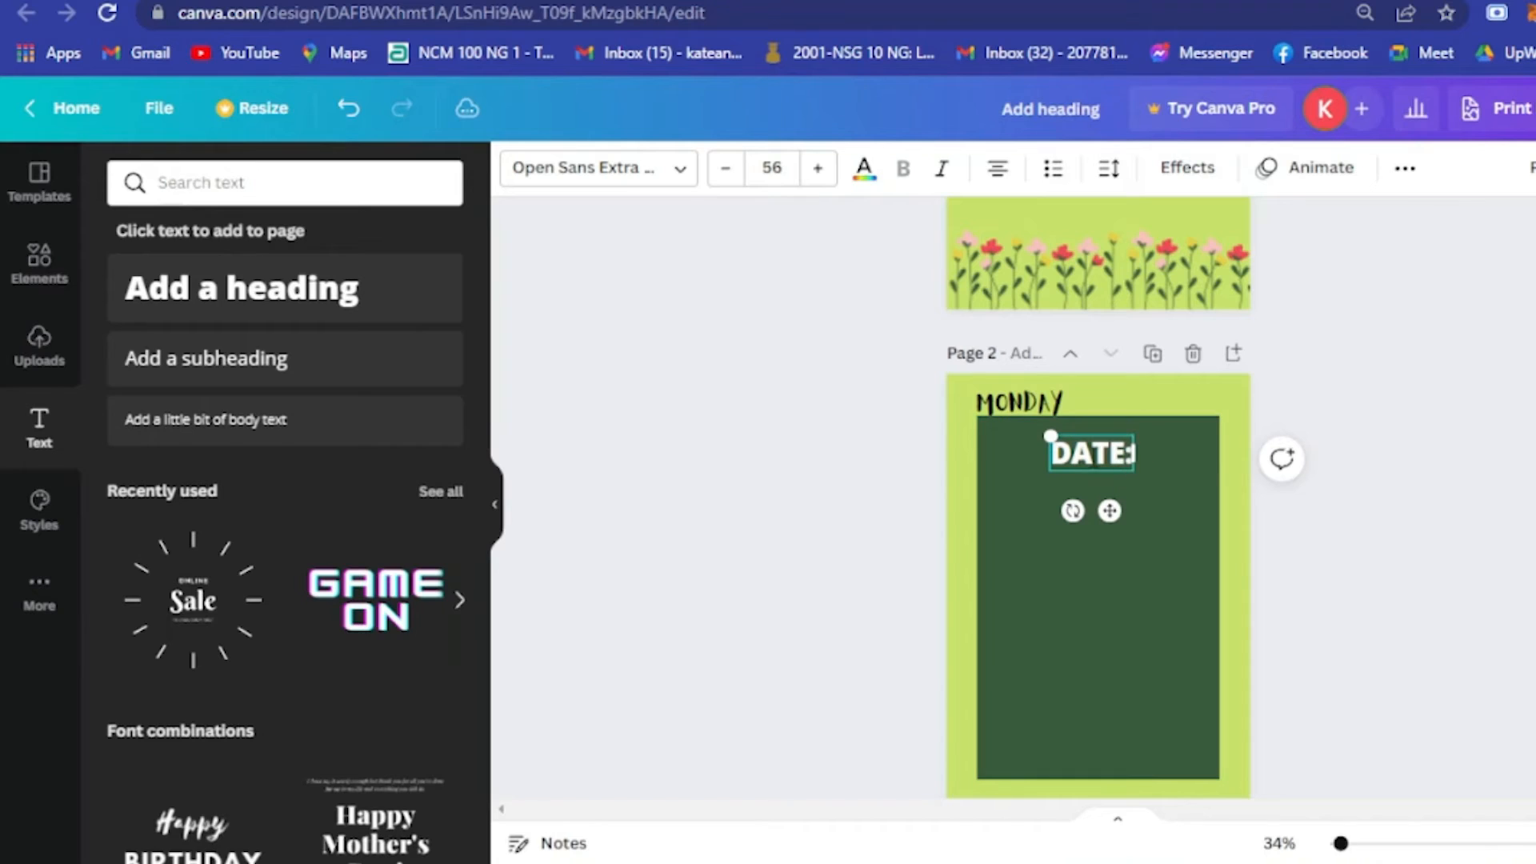
left_click(679, 169)
left_click(129, 304)
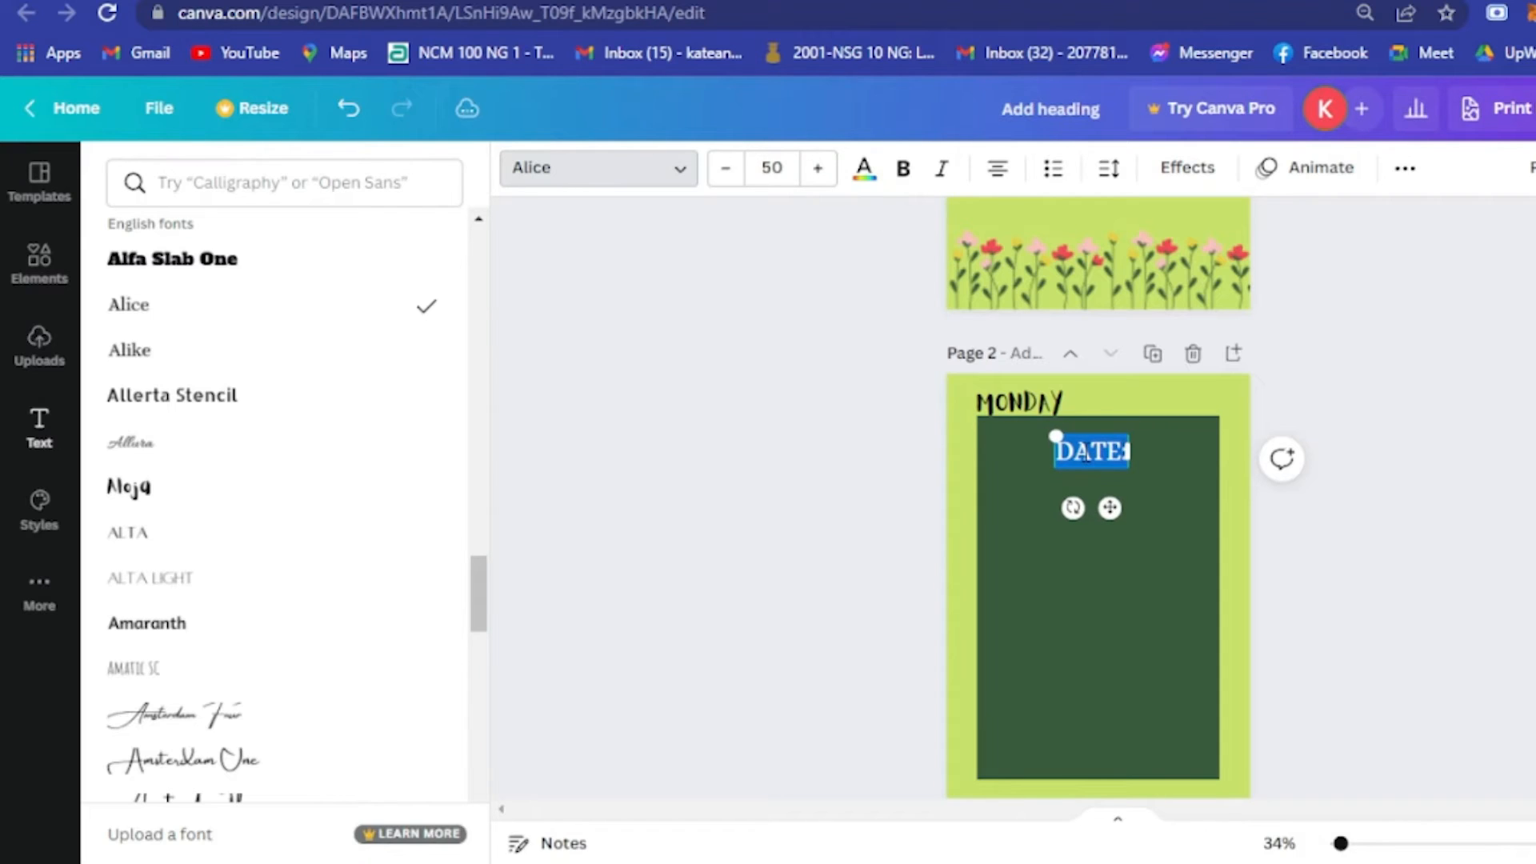
key("ctrl+z")
left_click(772, 168)
type("20")
key("Return")
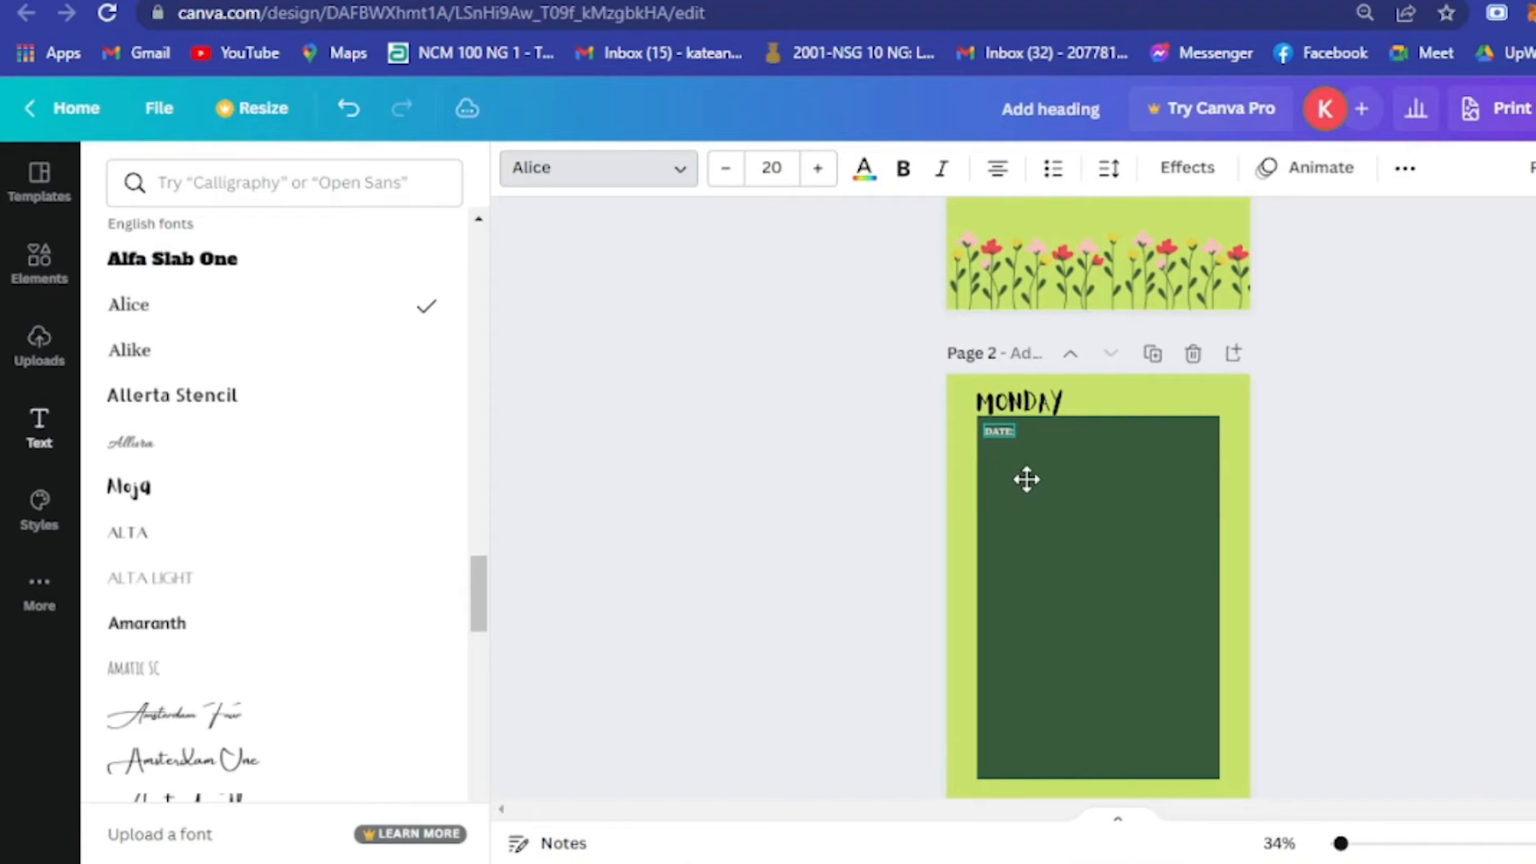
left_click_drag(1064, 472, 1018, 472)
left_click(1072, 504)
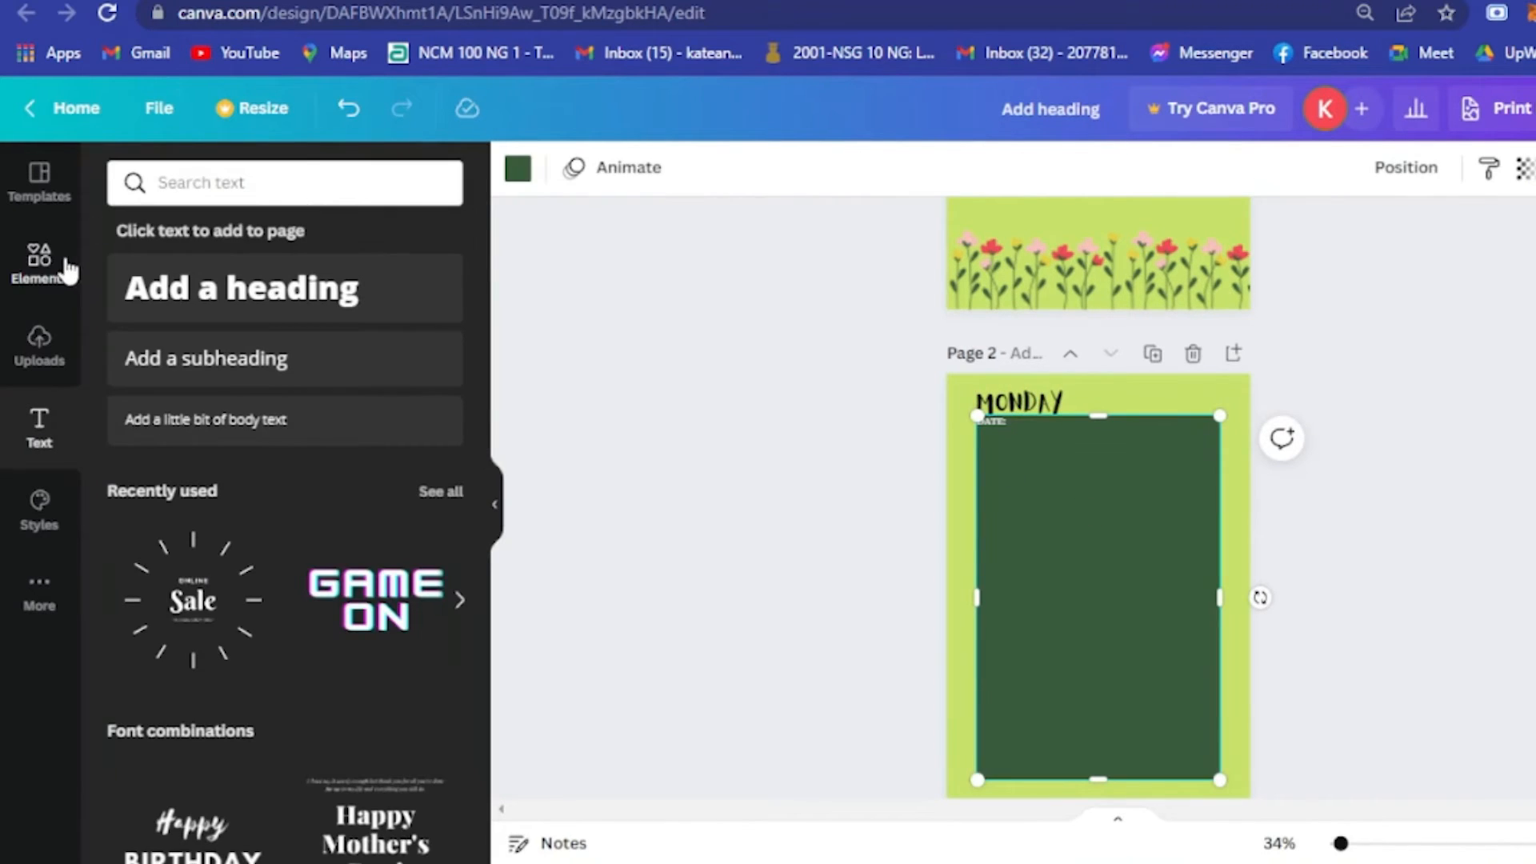
left_click(54, 284)
double_click(284, 182)
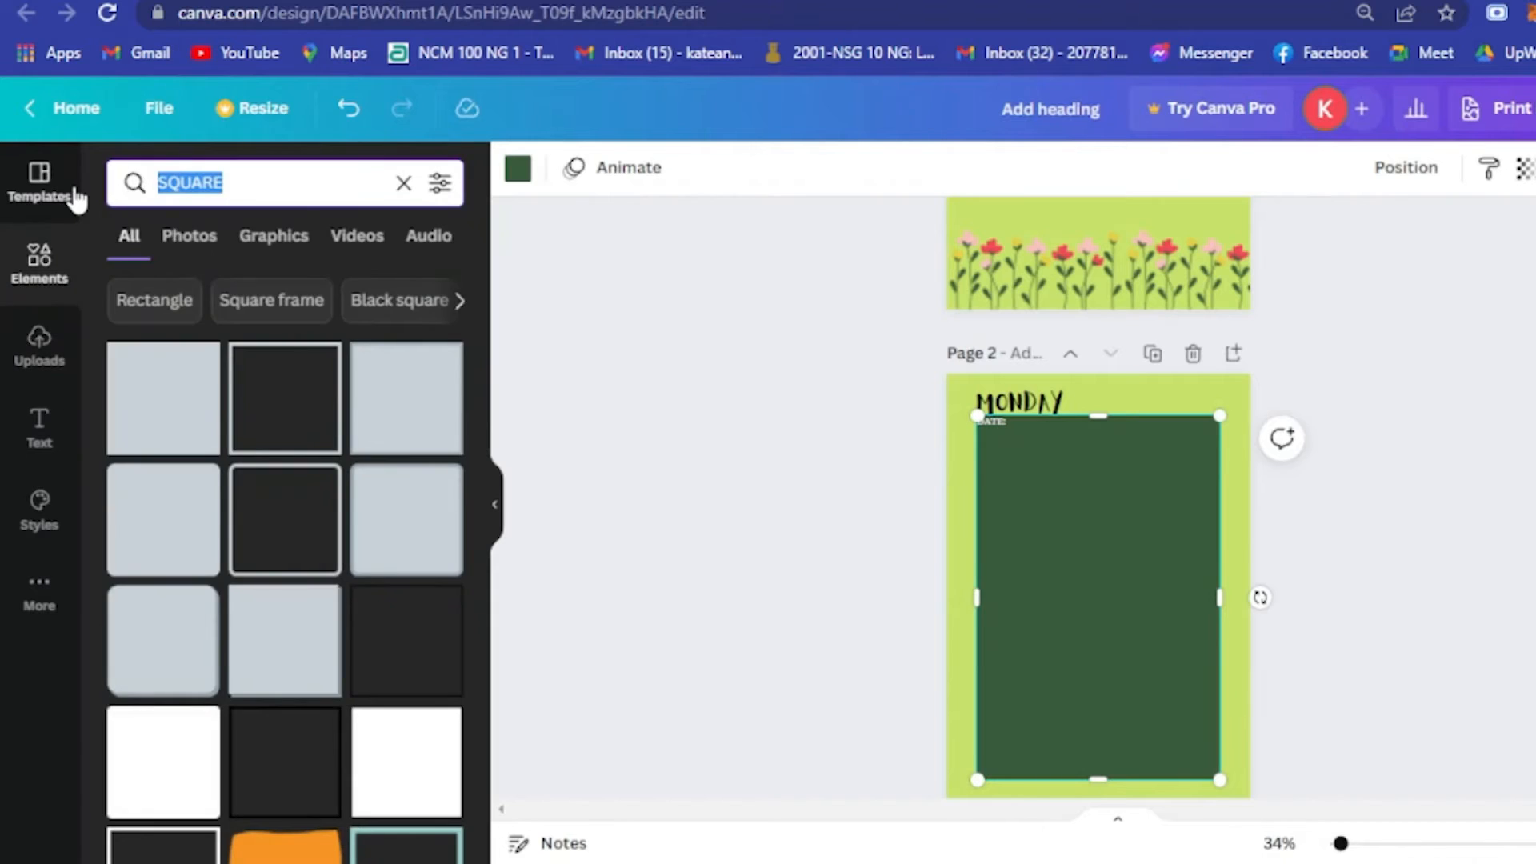
type("LINE'")
key("Return")
scroll(388, 617, "down", 5)
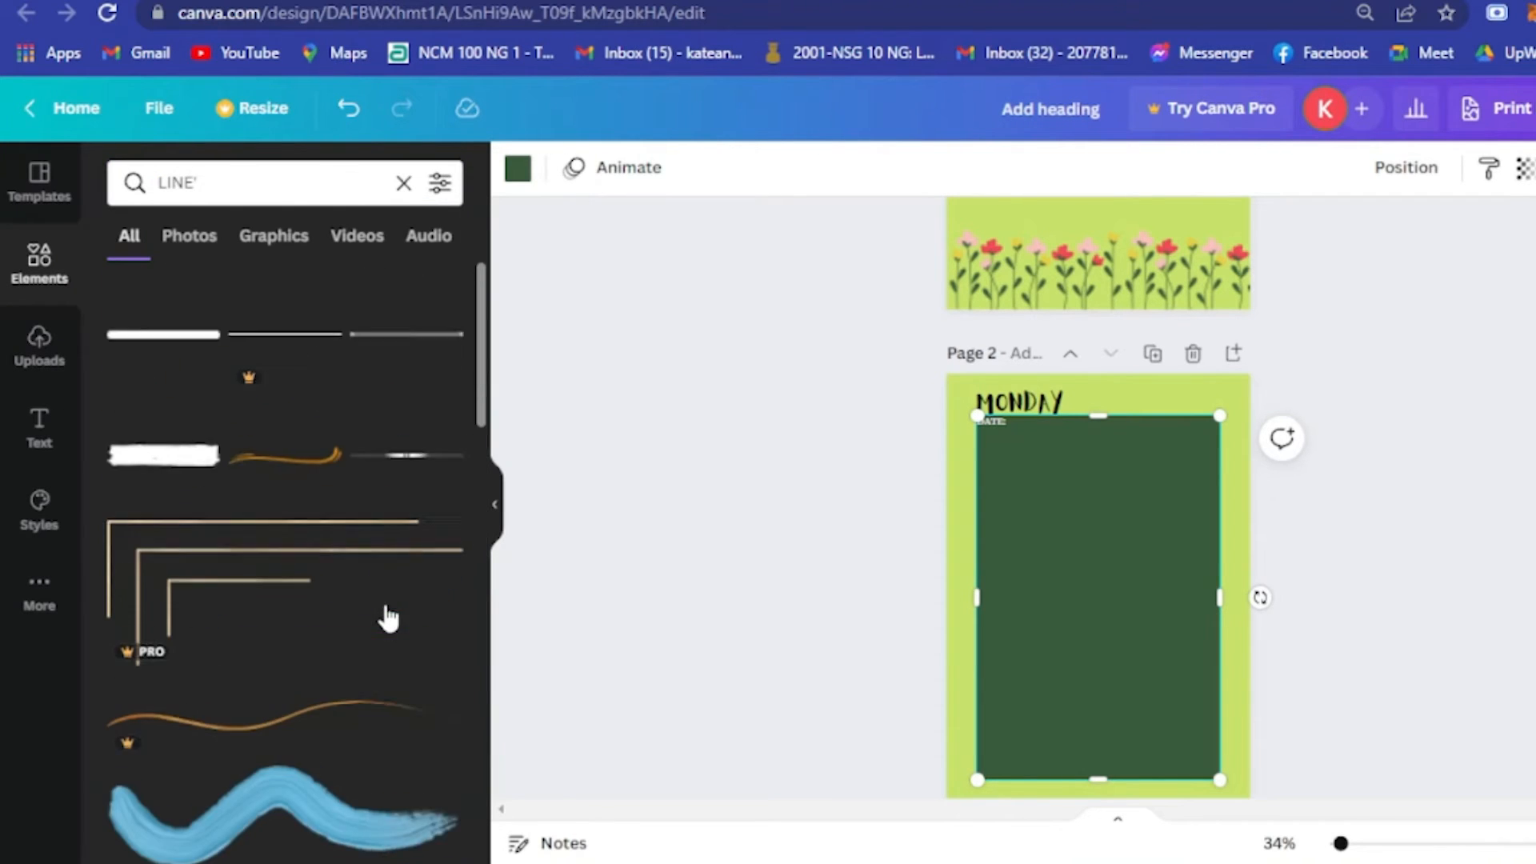
scroll(384, 604, "up", 5)
left_click(284, 334)
key("Delete")
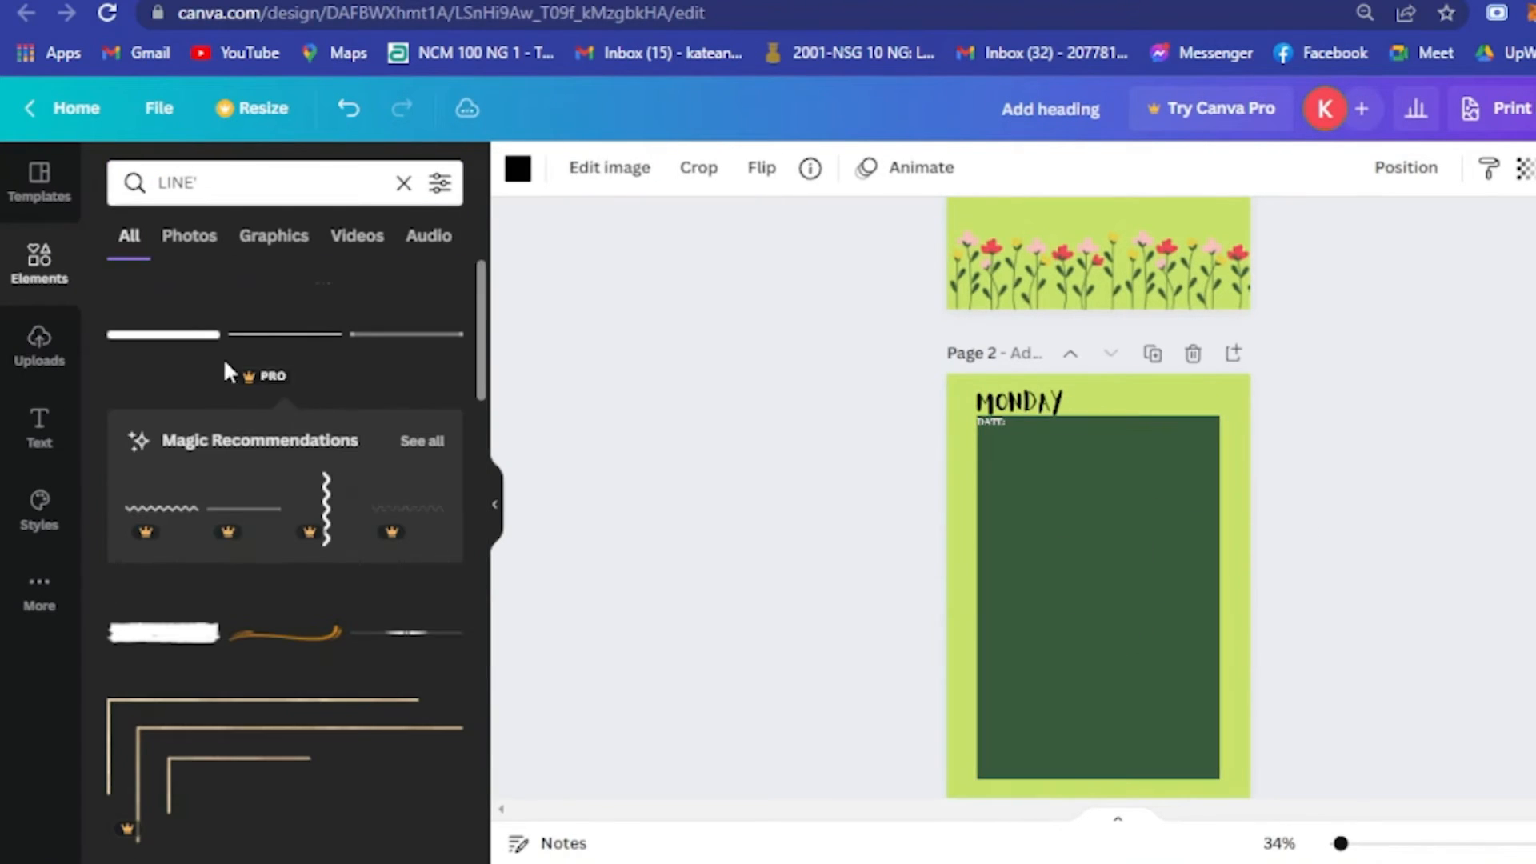
- Add a dashed line found with the search "dashed line", place it beside the "DATE:" label and colour it white
scroll(298, 521, "down", 5)
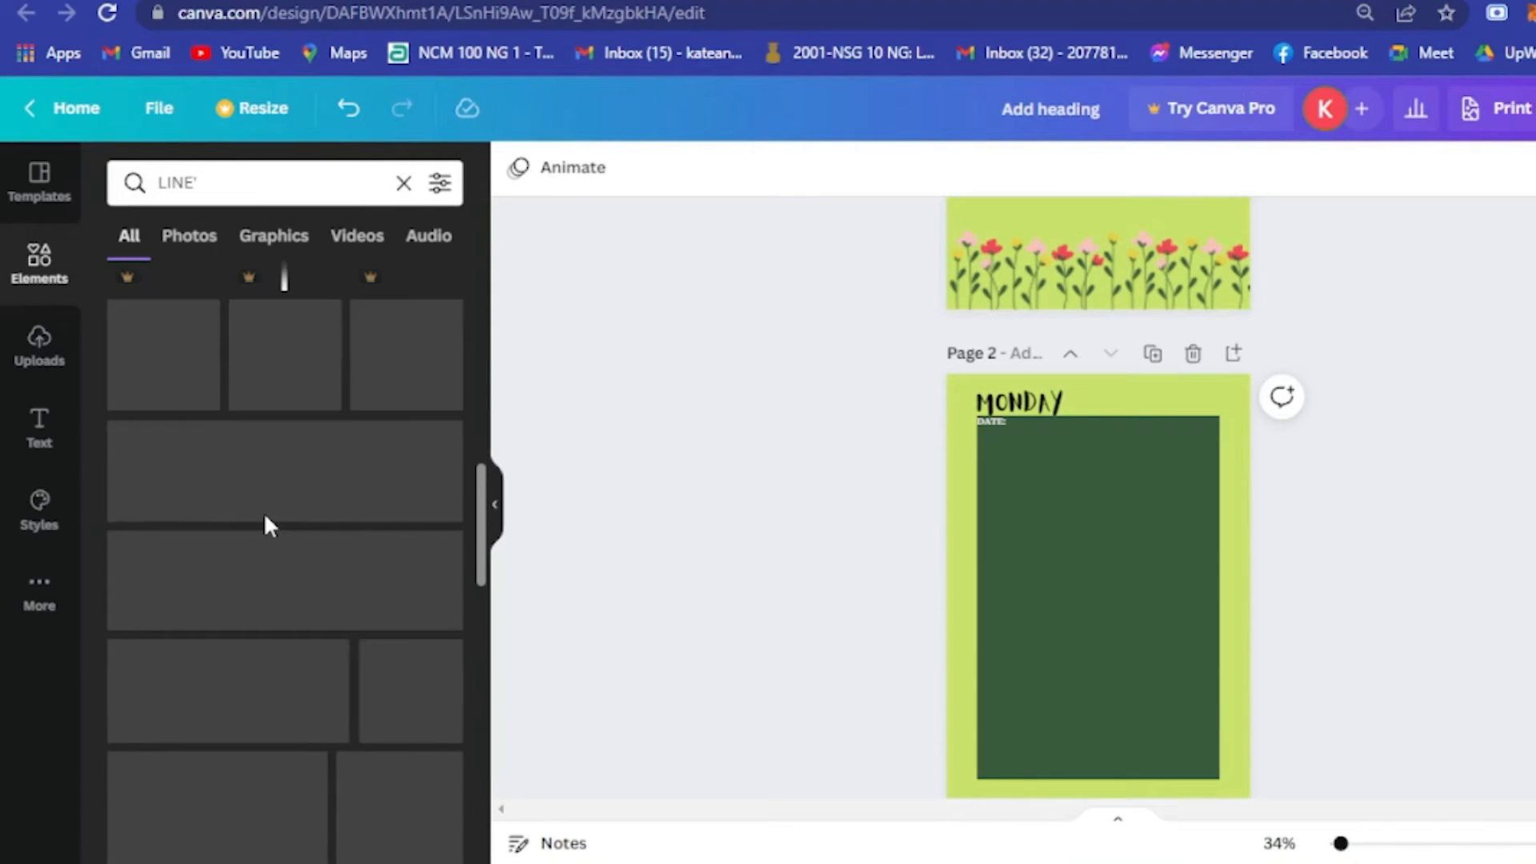
scroll(262, 518, "down", 5)
scroll(248, 360, "up", 5)
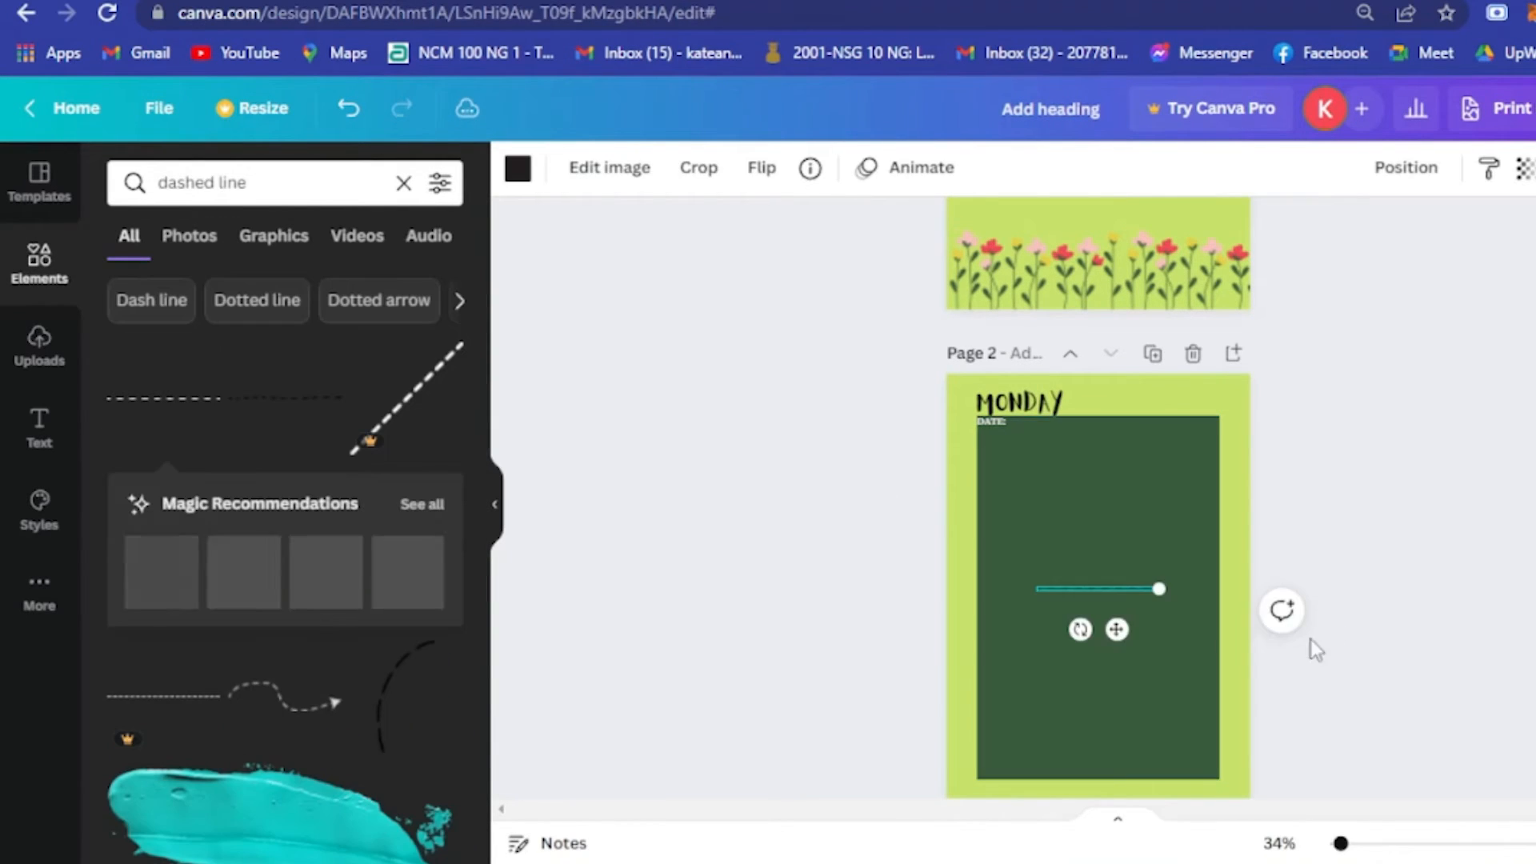
left_click_drag(1116, 629, 1084, 468)
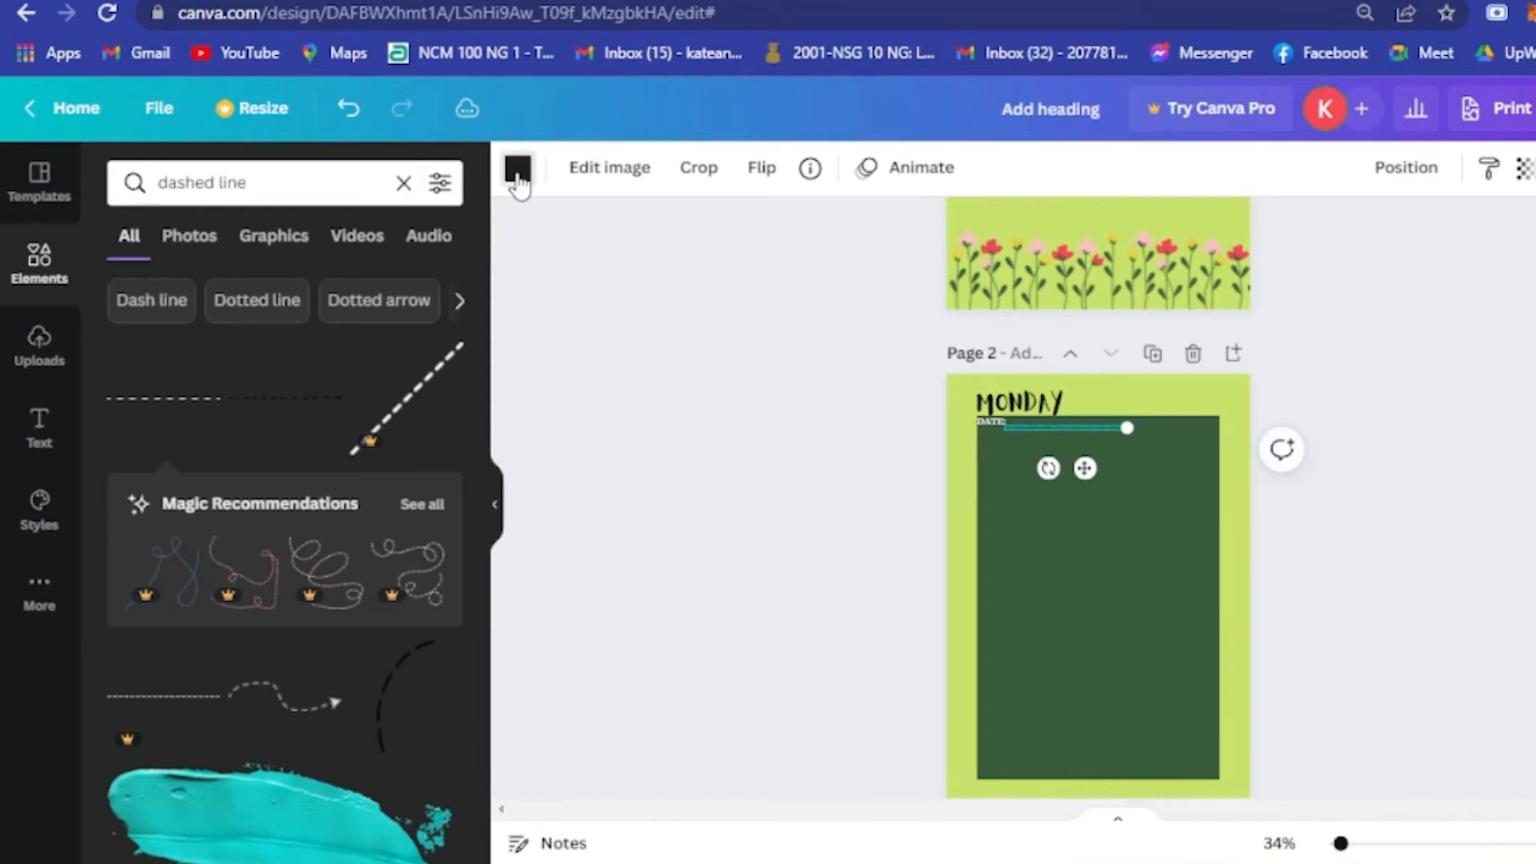
left_click(518, 175)
left_click(251, 358)
left_click(1439, 480)
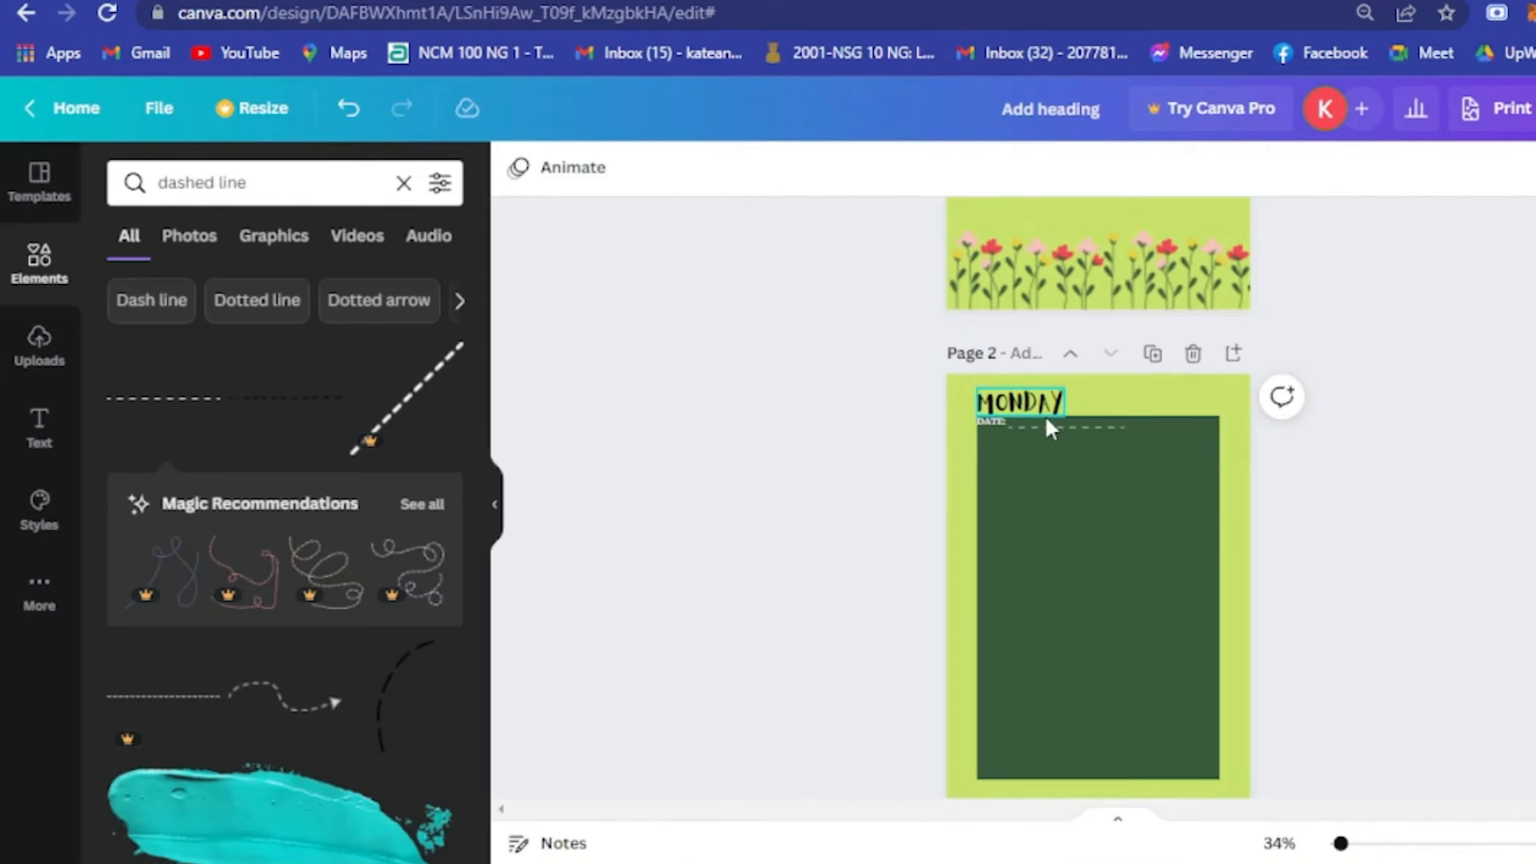
- Add a light green square and reshape it into a wide, low box below the date line on the dark rectangle
left_click(1039, 500)
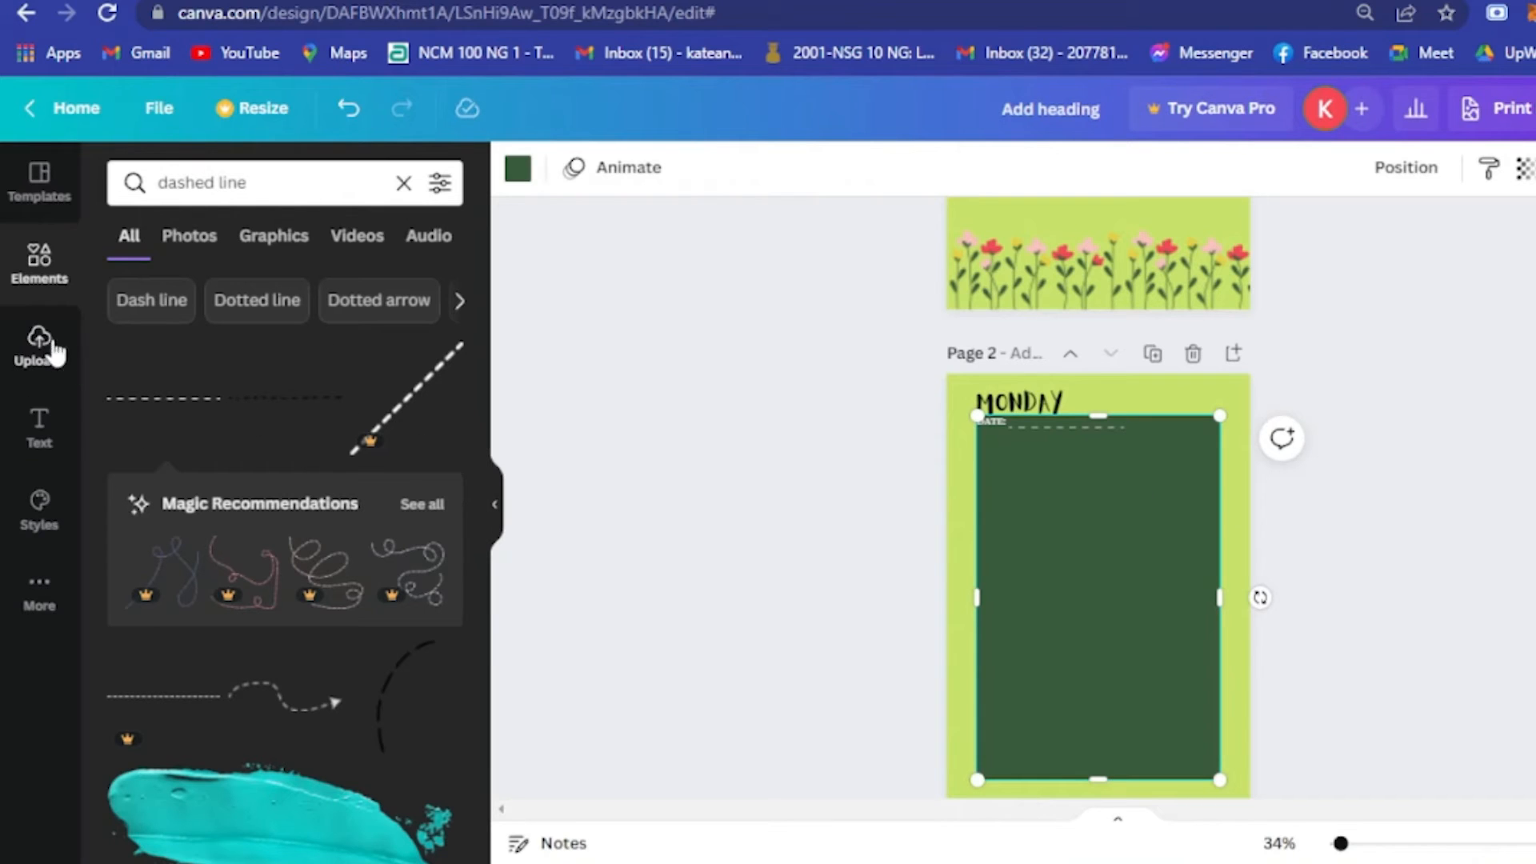
left_click(52, 258)
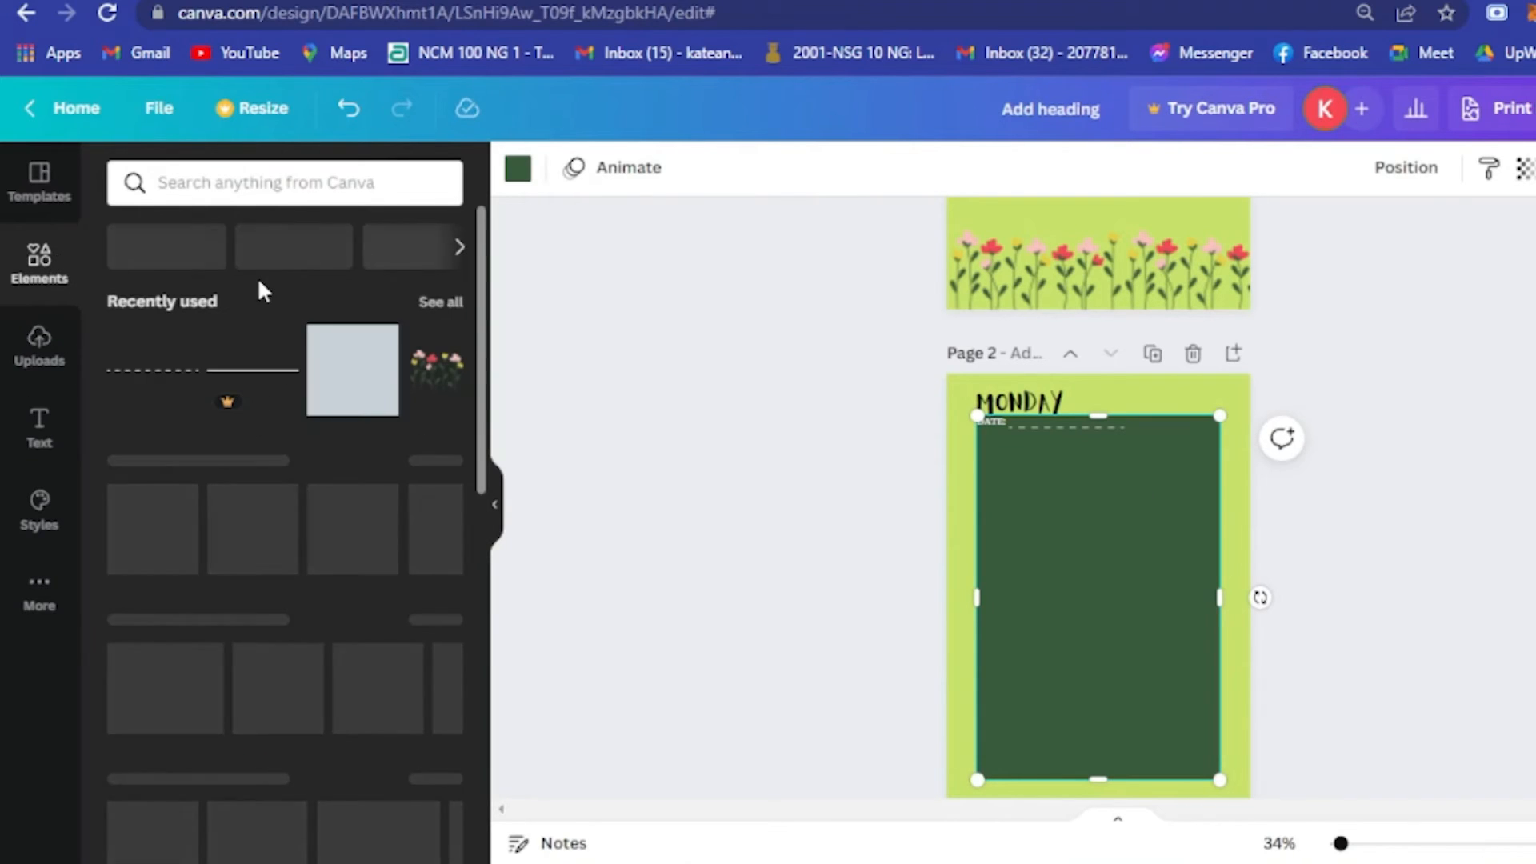
left_click(376, 396)
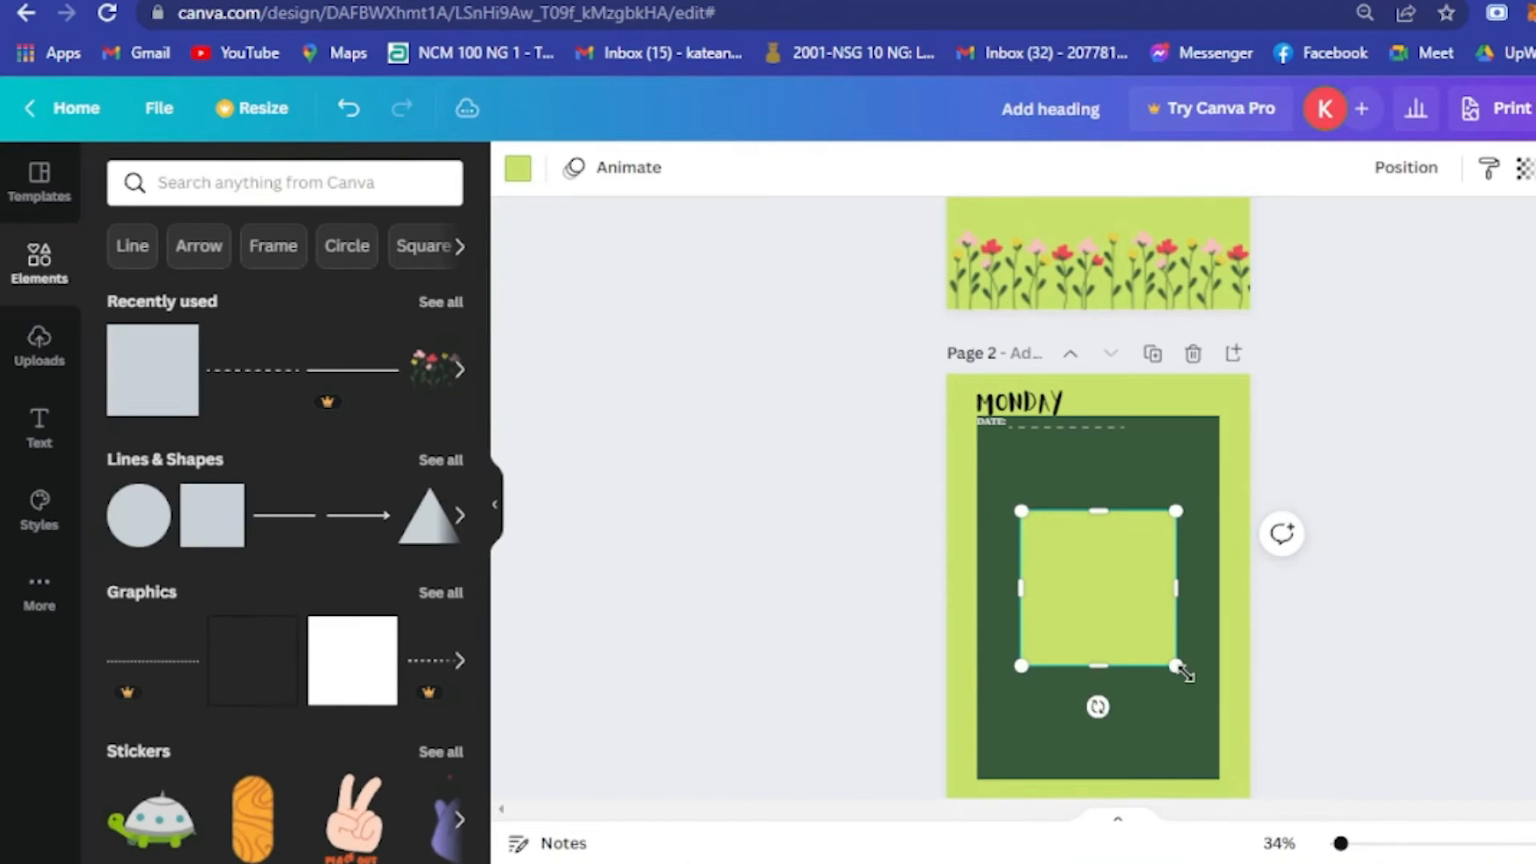
left_click_drag(1176, 666, 1197, 579)
left_click_drag(1108, 627, 1200, 494)
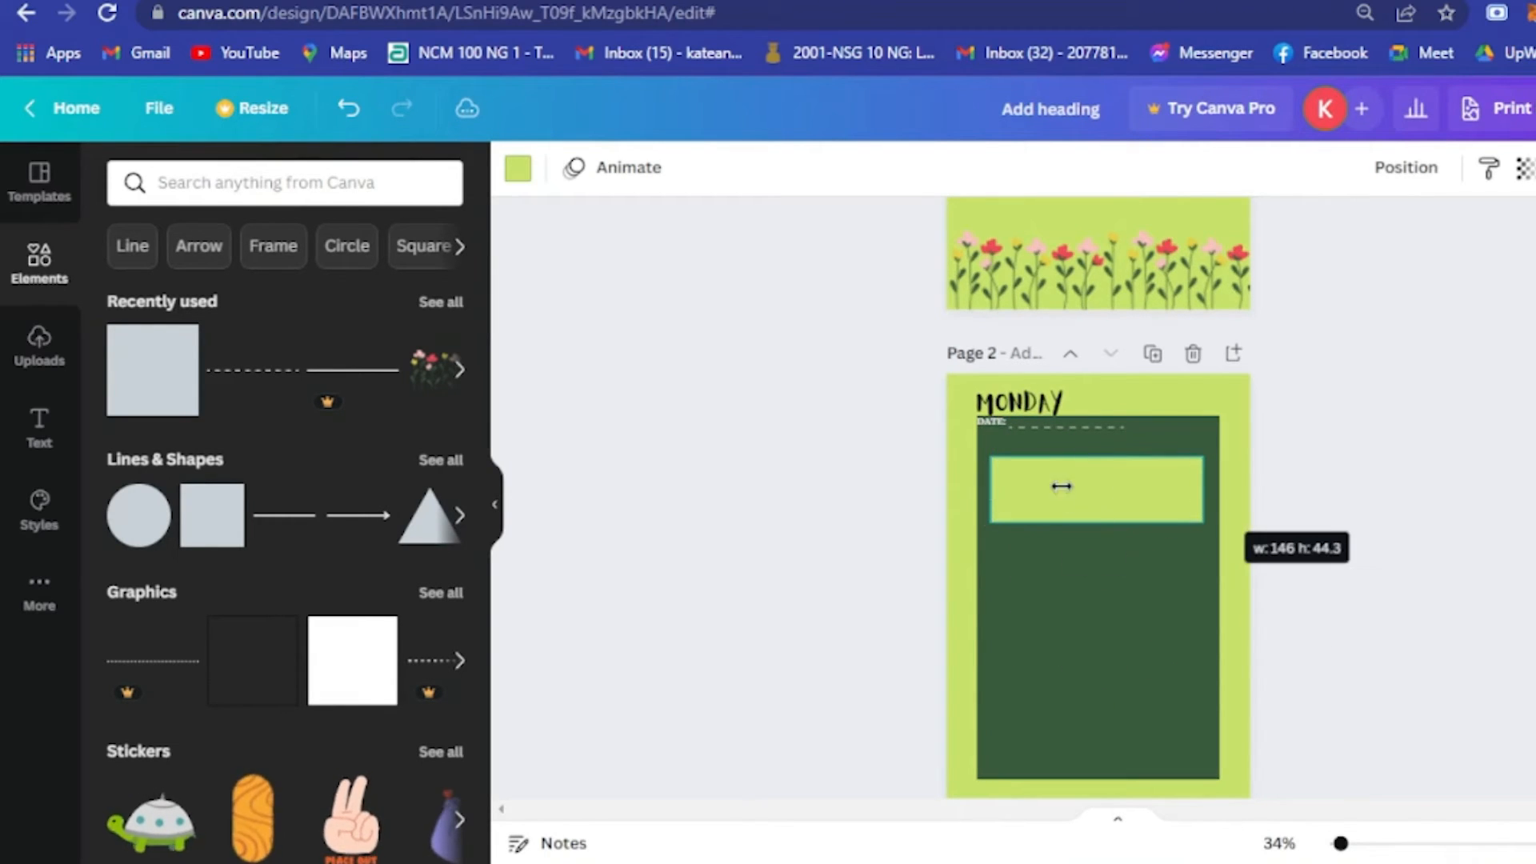
- Duplicate the "DATE:" label, change the copy to "TO DO:" and place it just above the light green box's left end
left_click(992, 420)
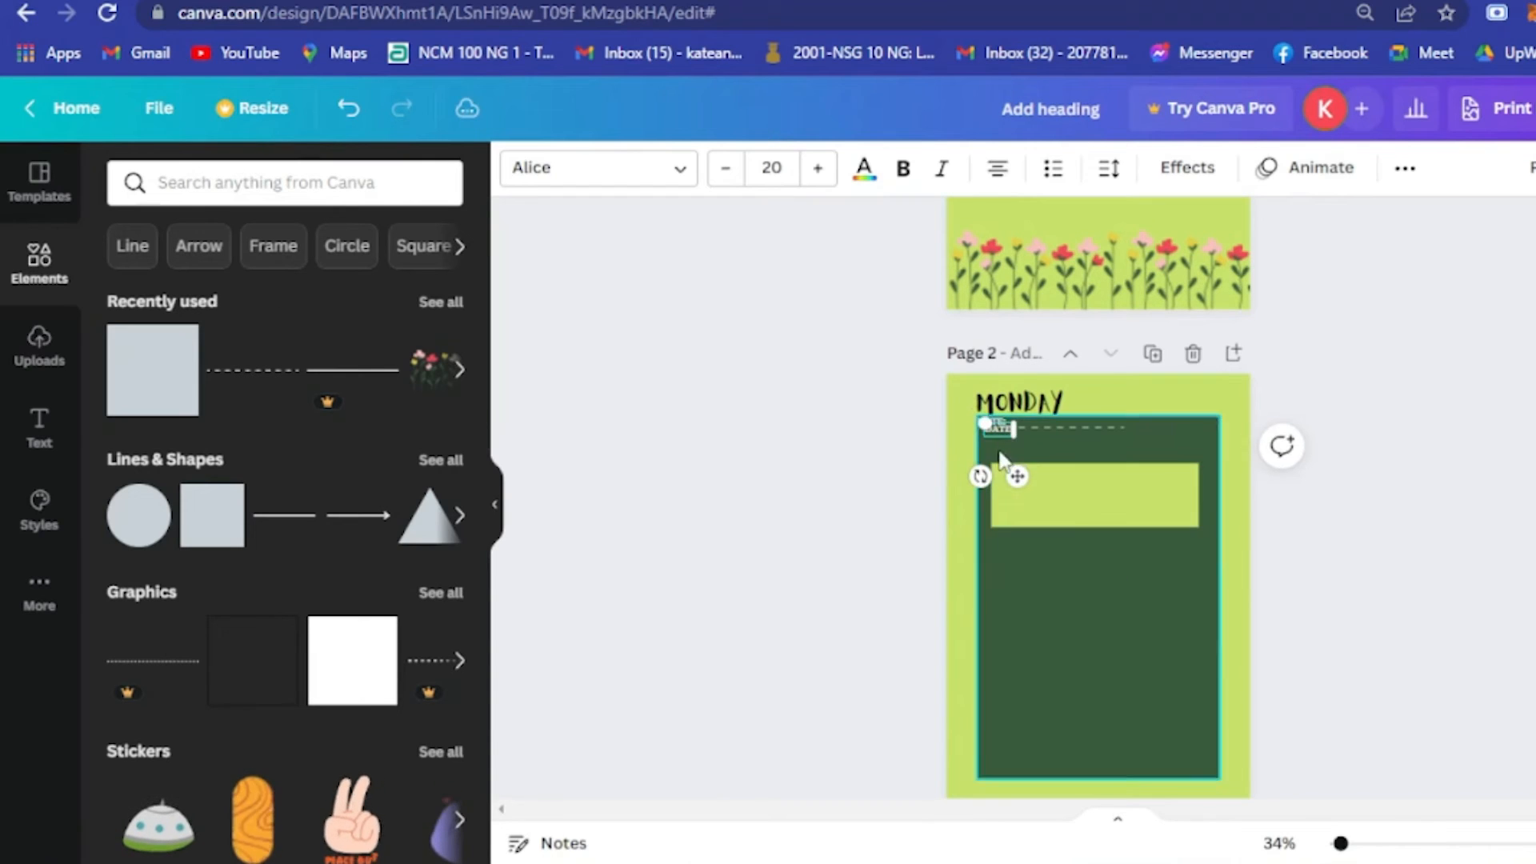
left_click_drag(1006, 469, 1033, 512)
left_click(1082, 496)
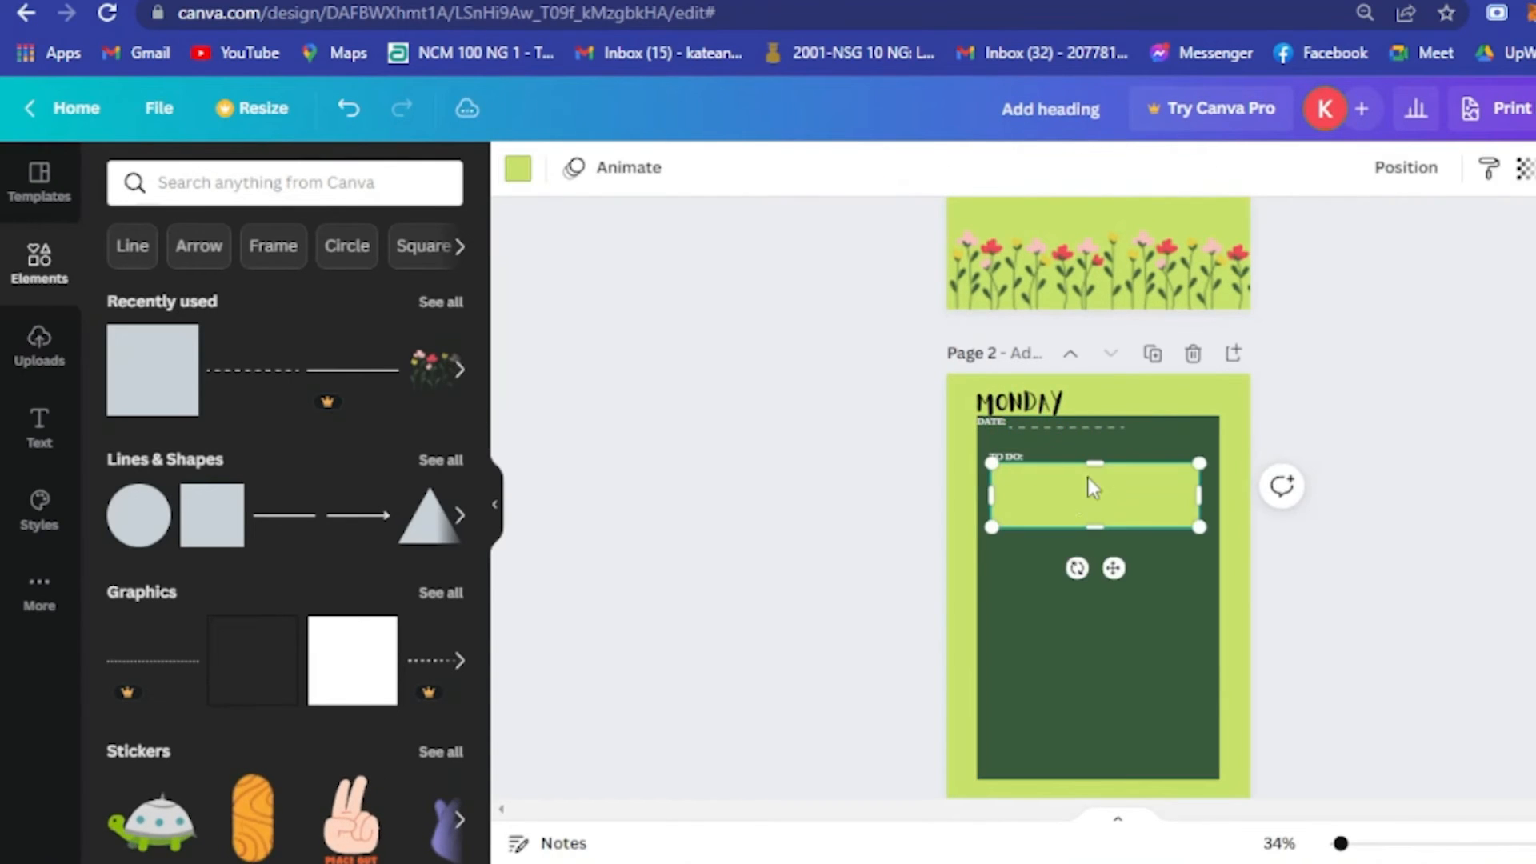
- Duplicate the light green box twice and stack the copies below the first with gaps between them
left_click(1098, 584)
left_click(1069, 491)
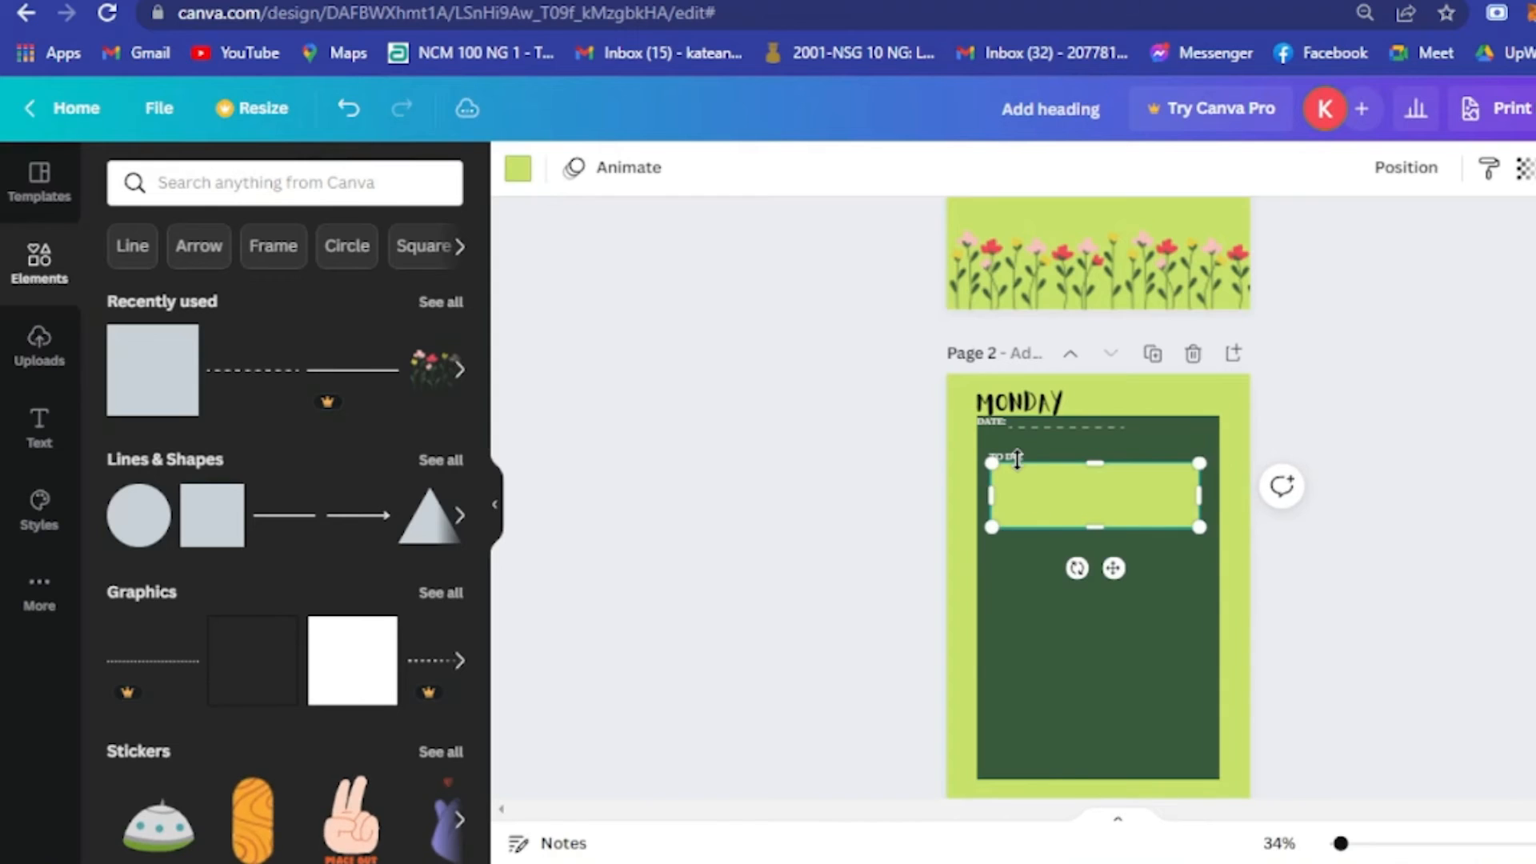
left_click_drag(1069, 618, 1072, 595)
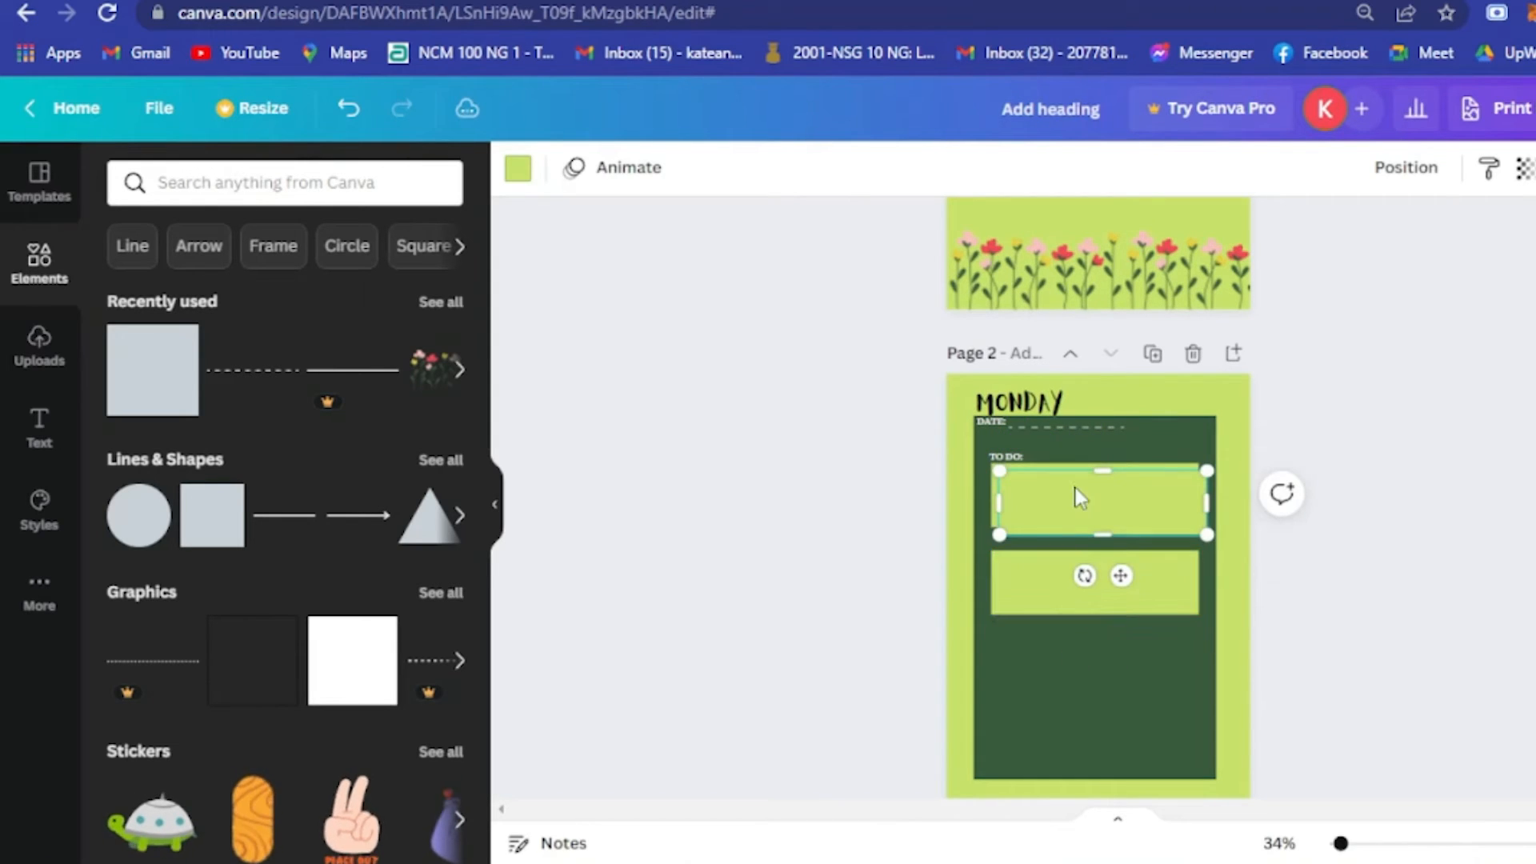
left_click_drag(1075, 489, 1069, 650)
- Duplicate the "TO DO:" label above the other two boxes, changing the copies to "REMINDER" and "SCHEDULE"
left_click(1014, 458)
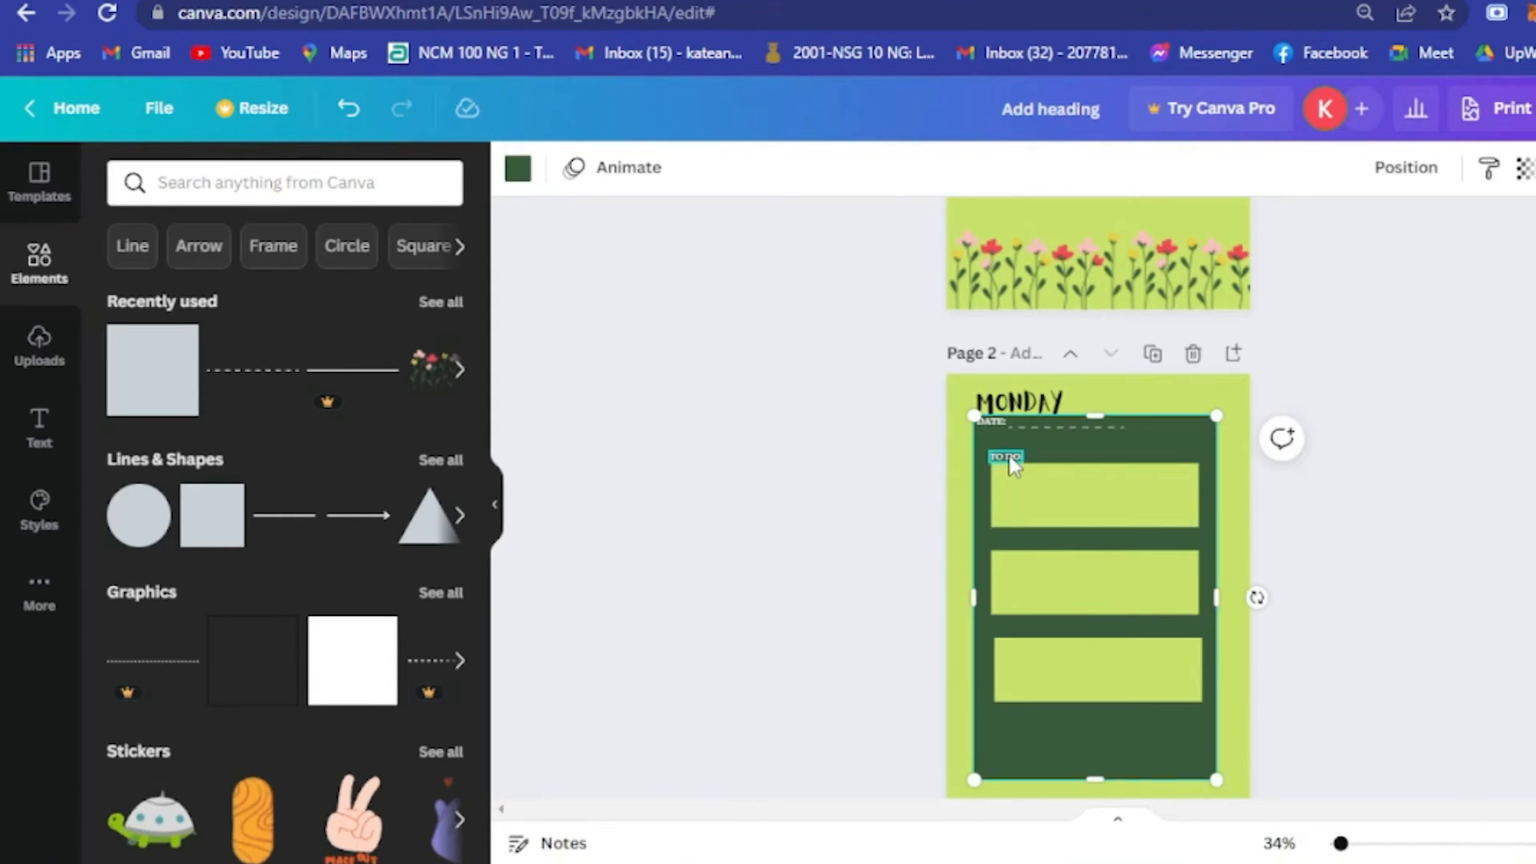
left_click(1009, 457)
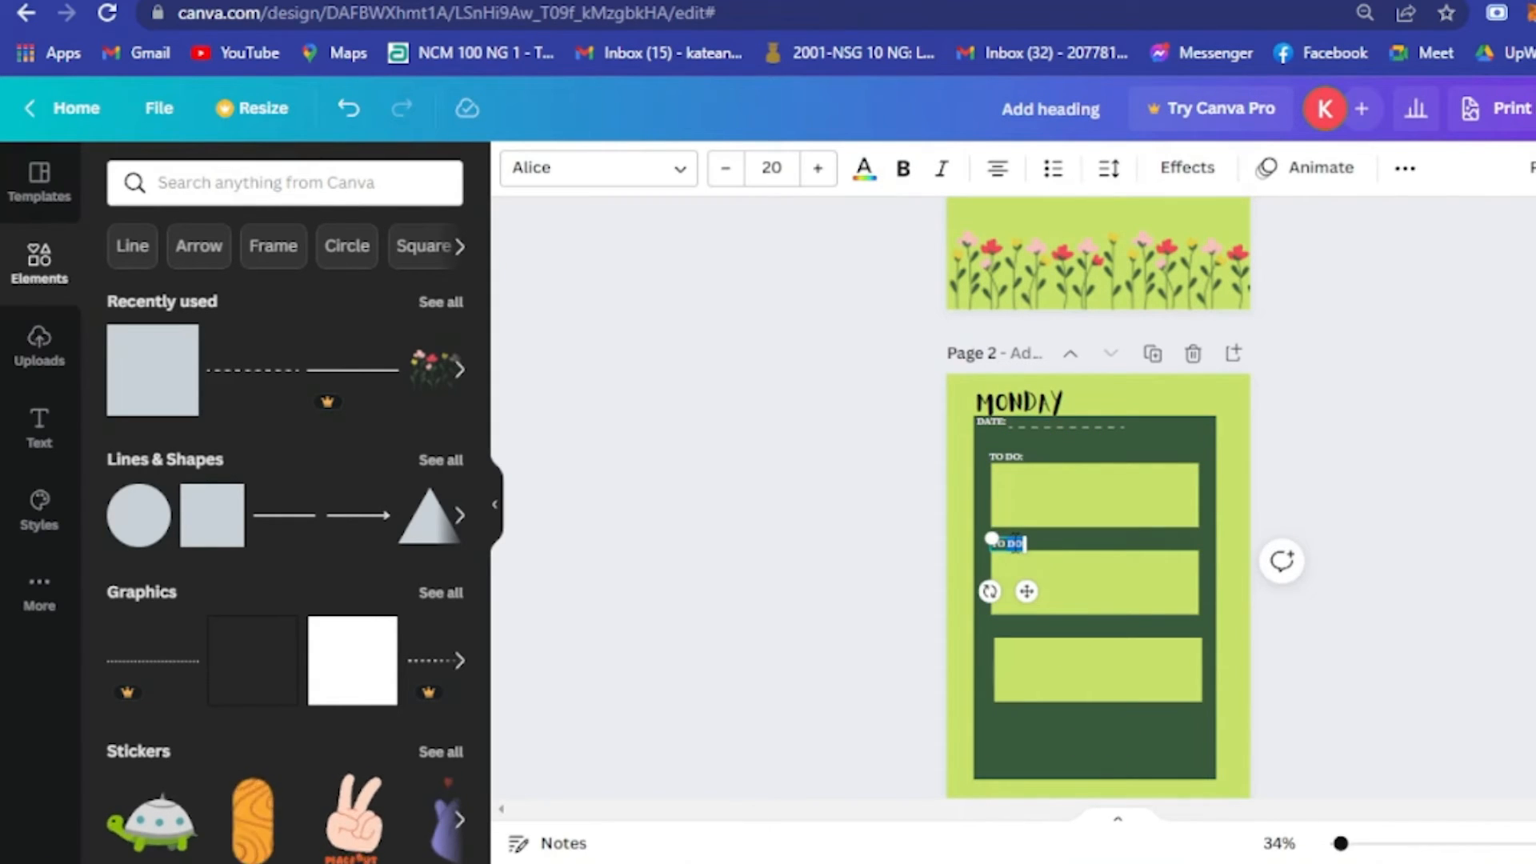
type("REMINDER")
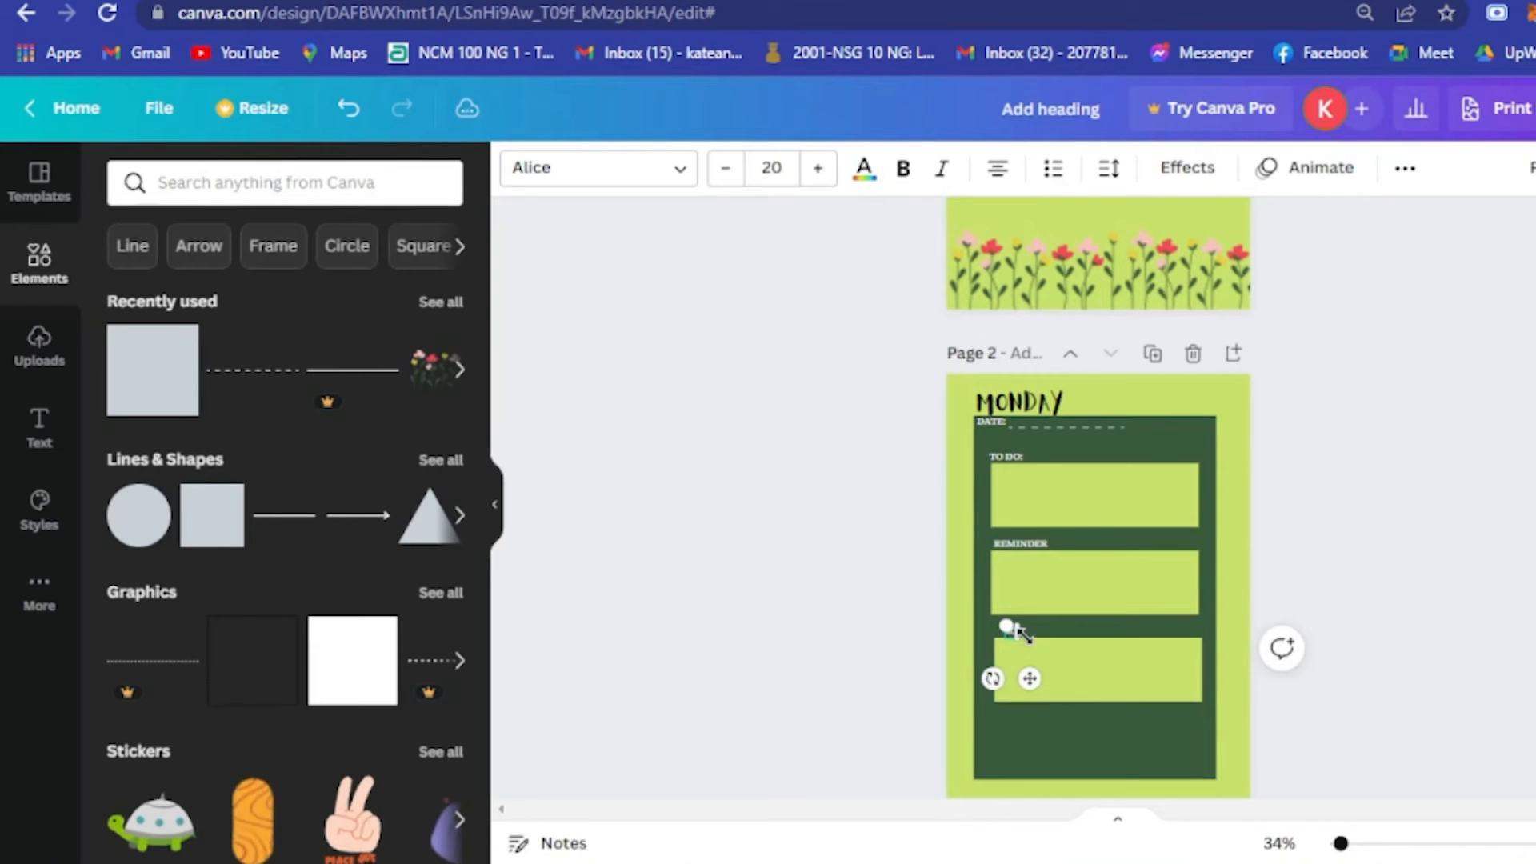
left_click(1068, 662)
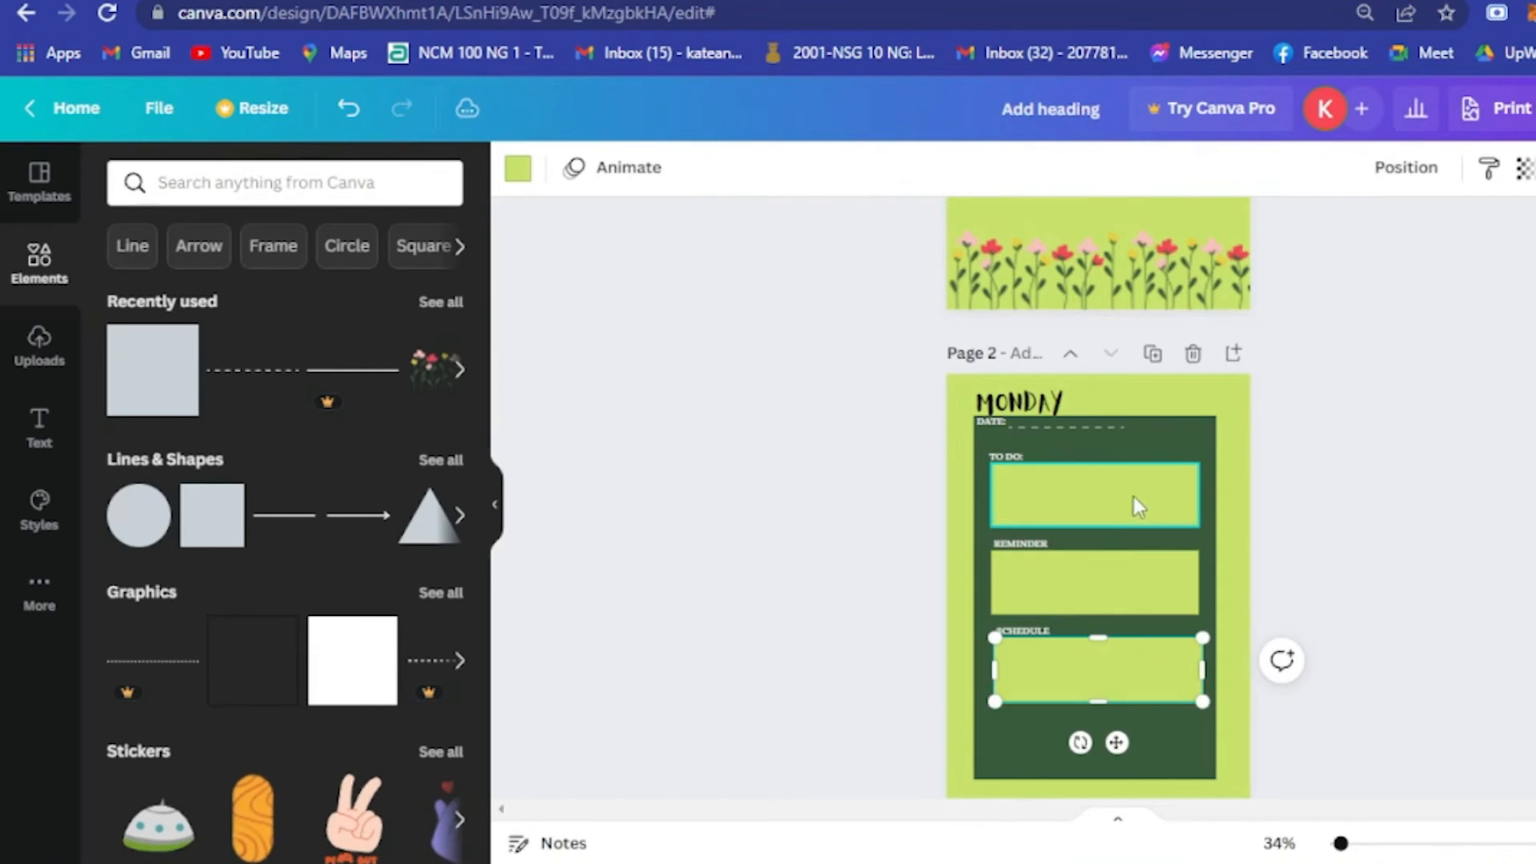
- Move the "MONDAY" heading slightly upward, away from the dark rectangle's top edge
scroll(1350, 506, "down", 2)
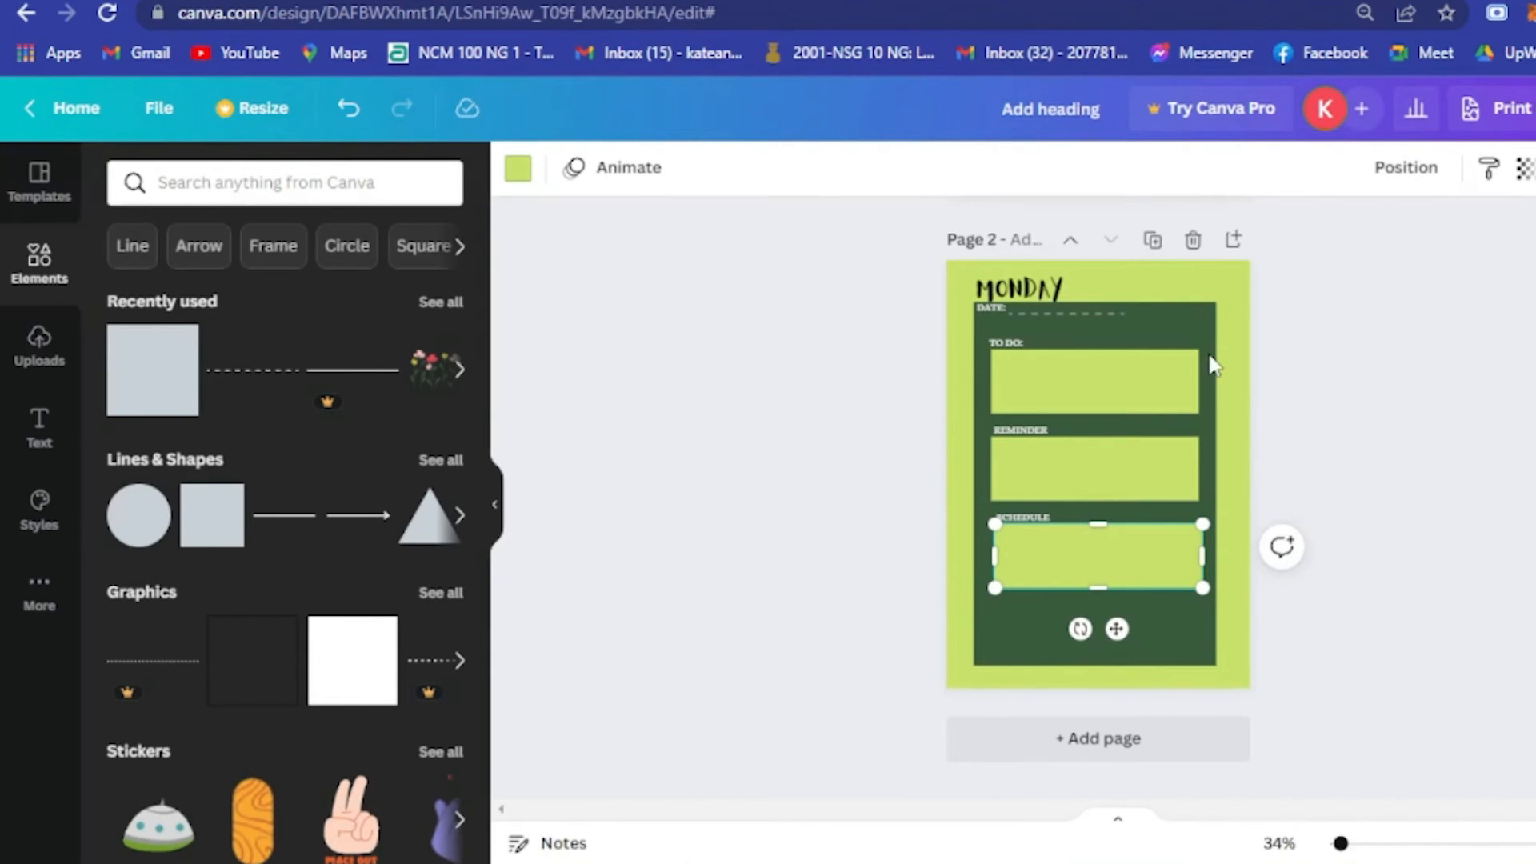
left_click_drag(1024, 286, 1038, 282)
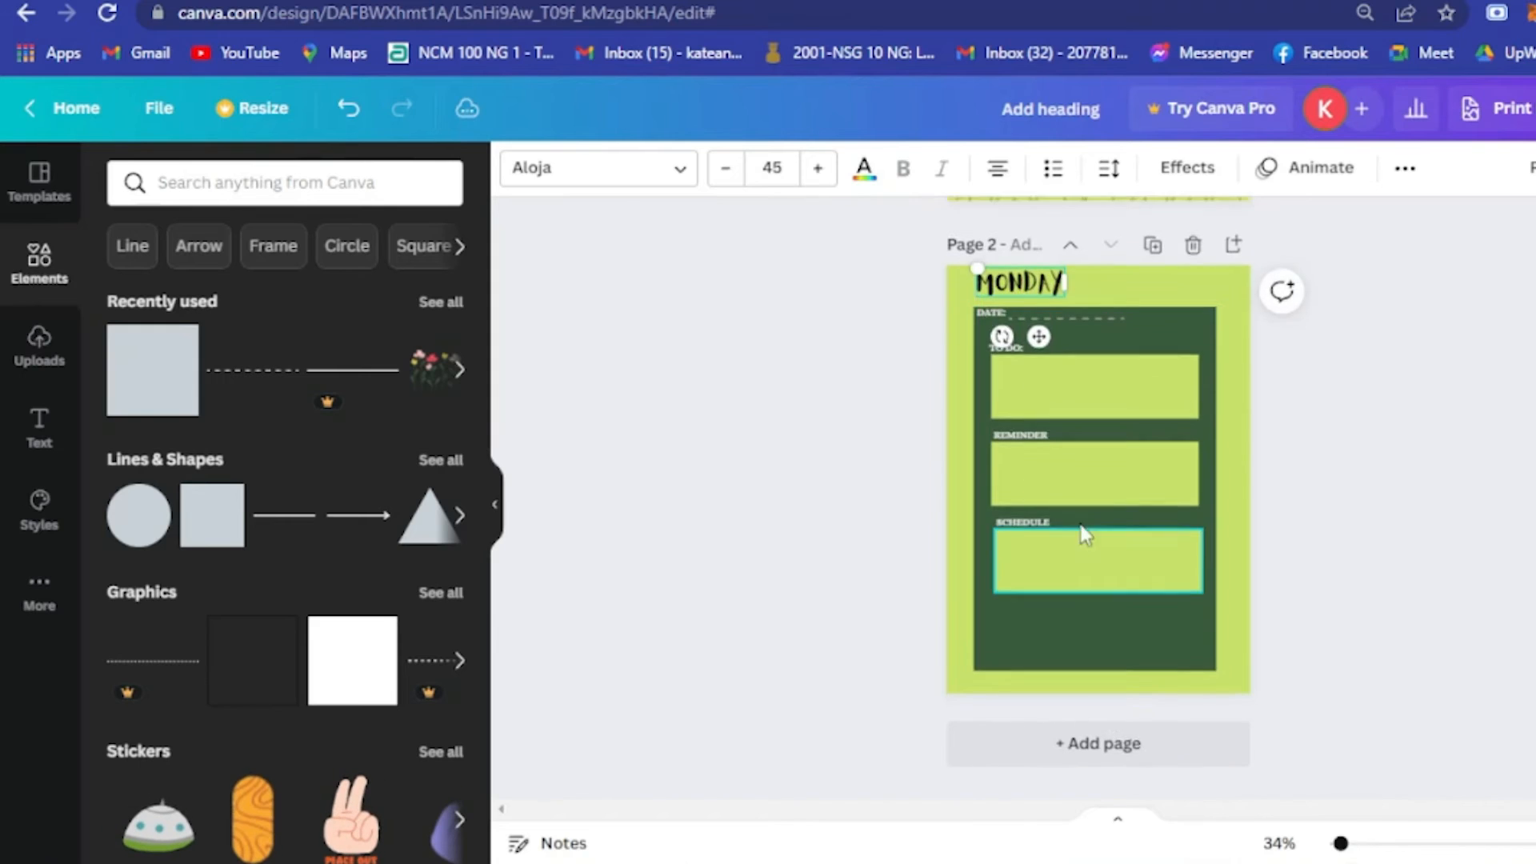
- Search the elements library for "FLOWER"
scroll(1176, 557, "up", 6)
scroll(1154, 592, "down", 3)
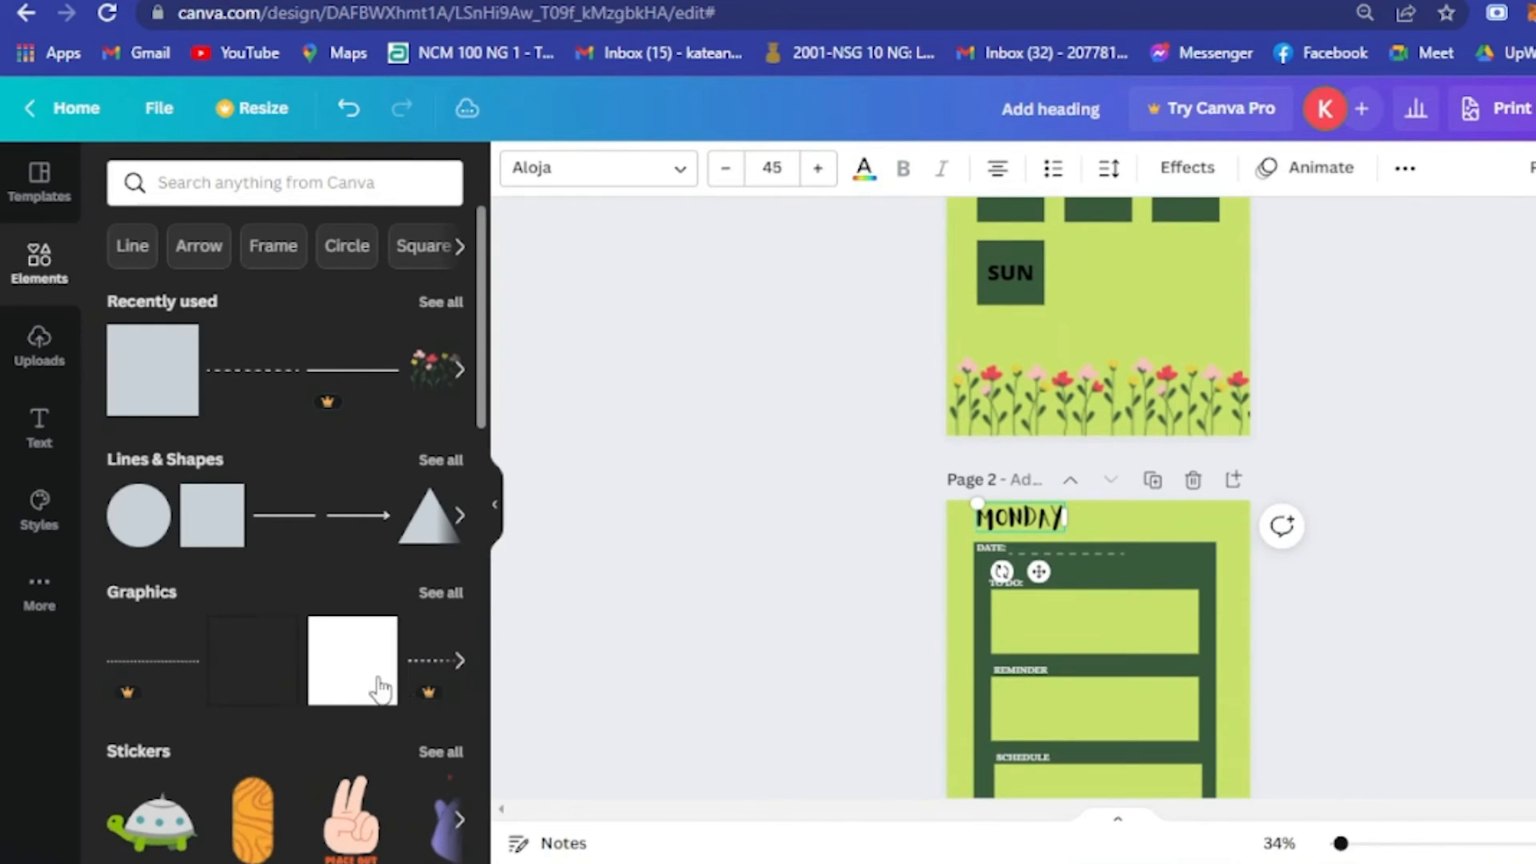
scroll(353, 644, "down", 3)
scroll(320, 512, "up", 3)
left_click(298, 185)
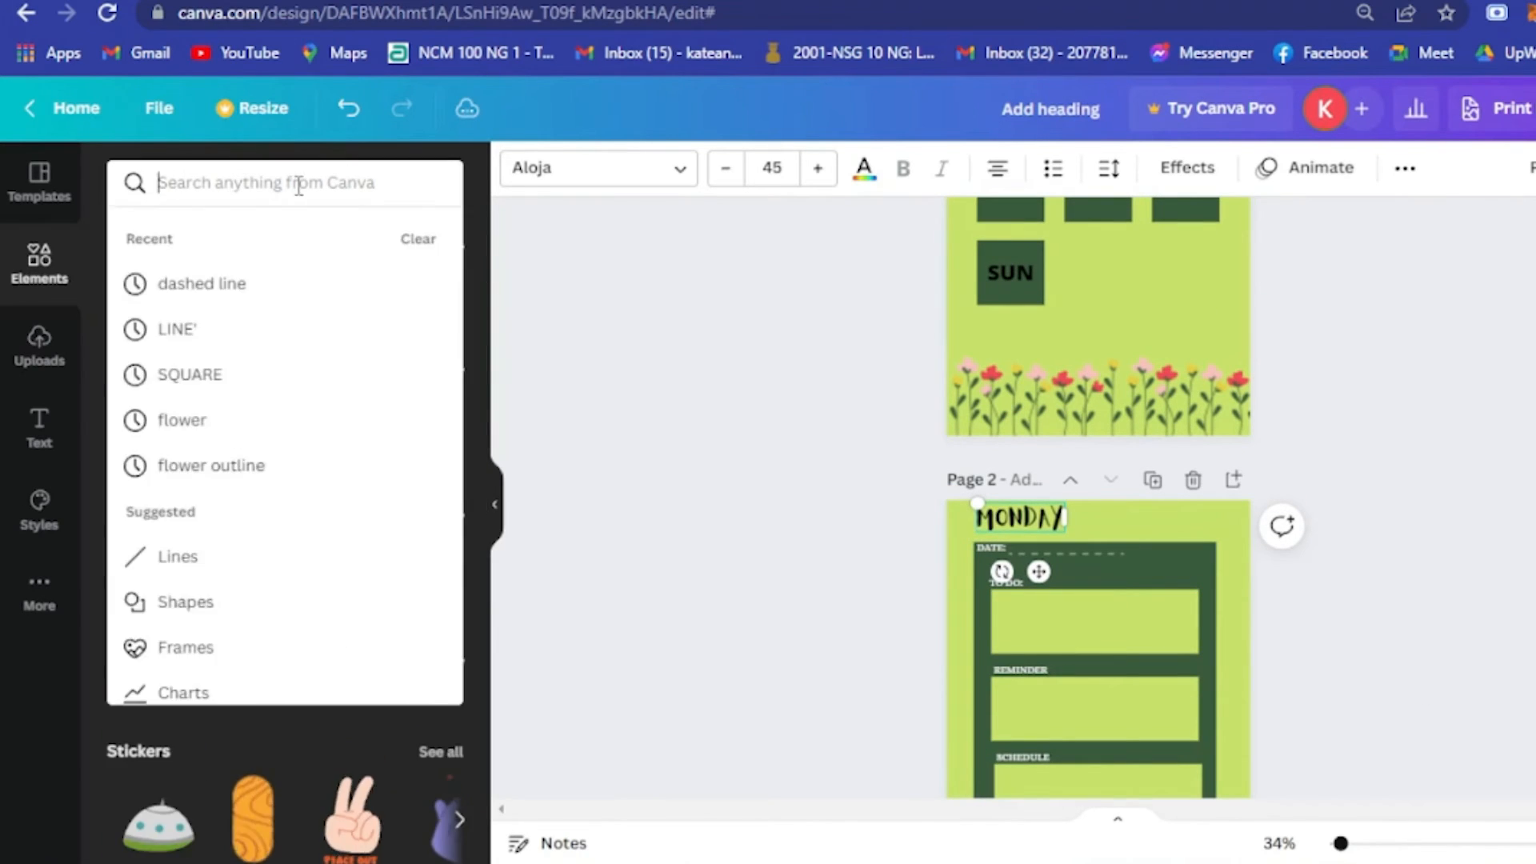
type("fl")
key("BackSpace")
key("BackSpace")
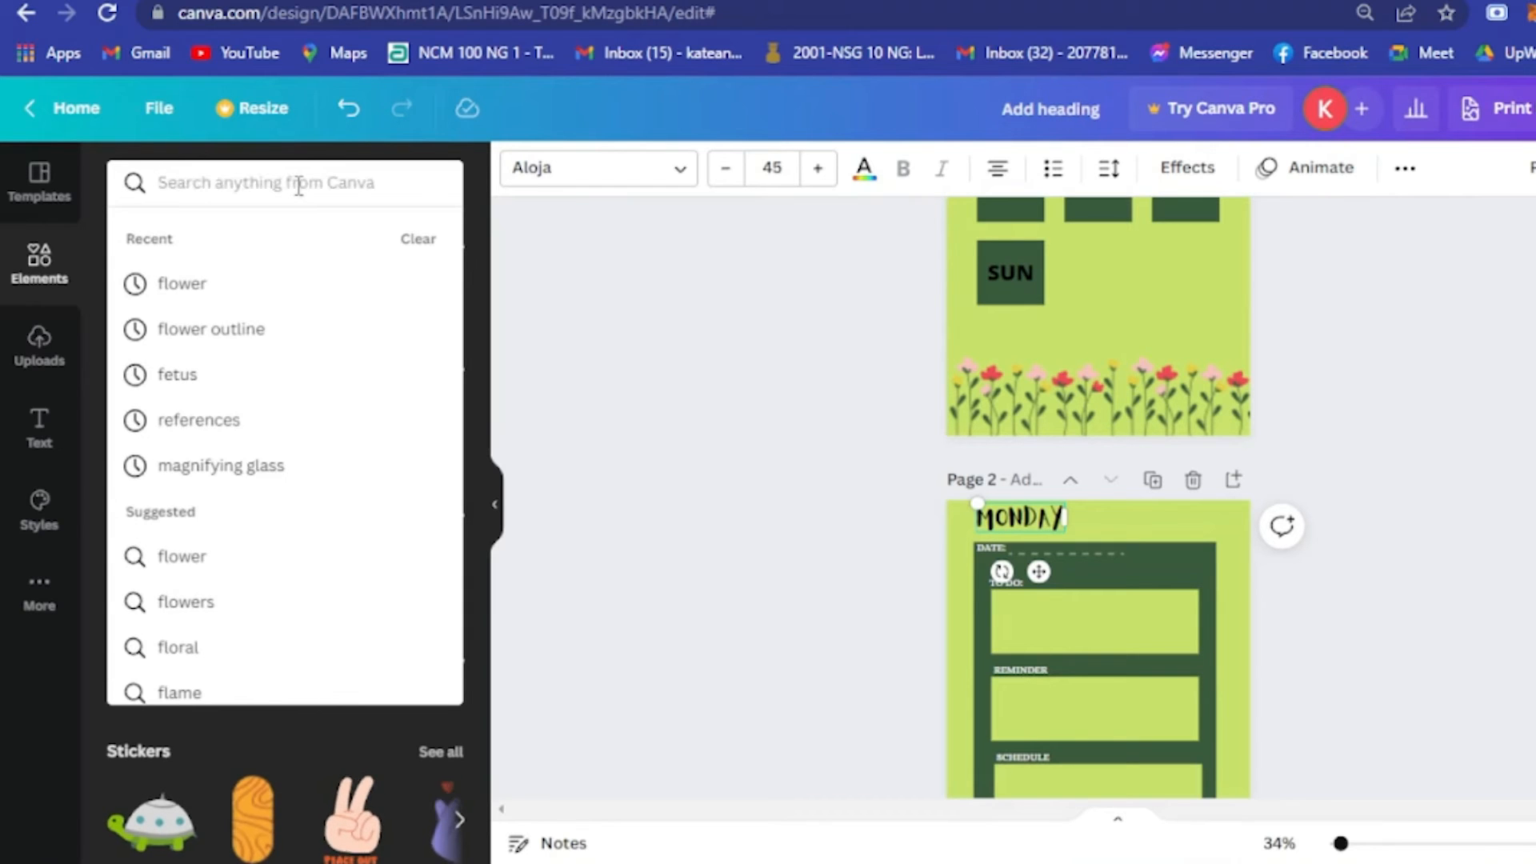
type("FLORE")
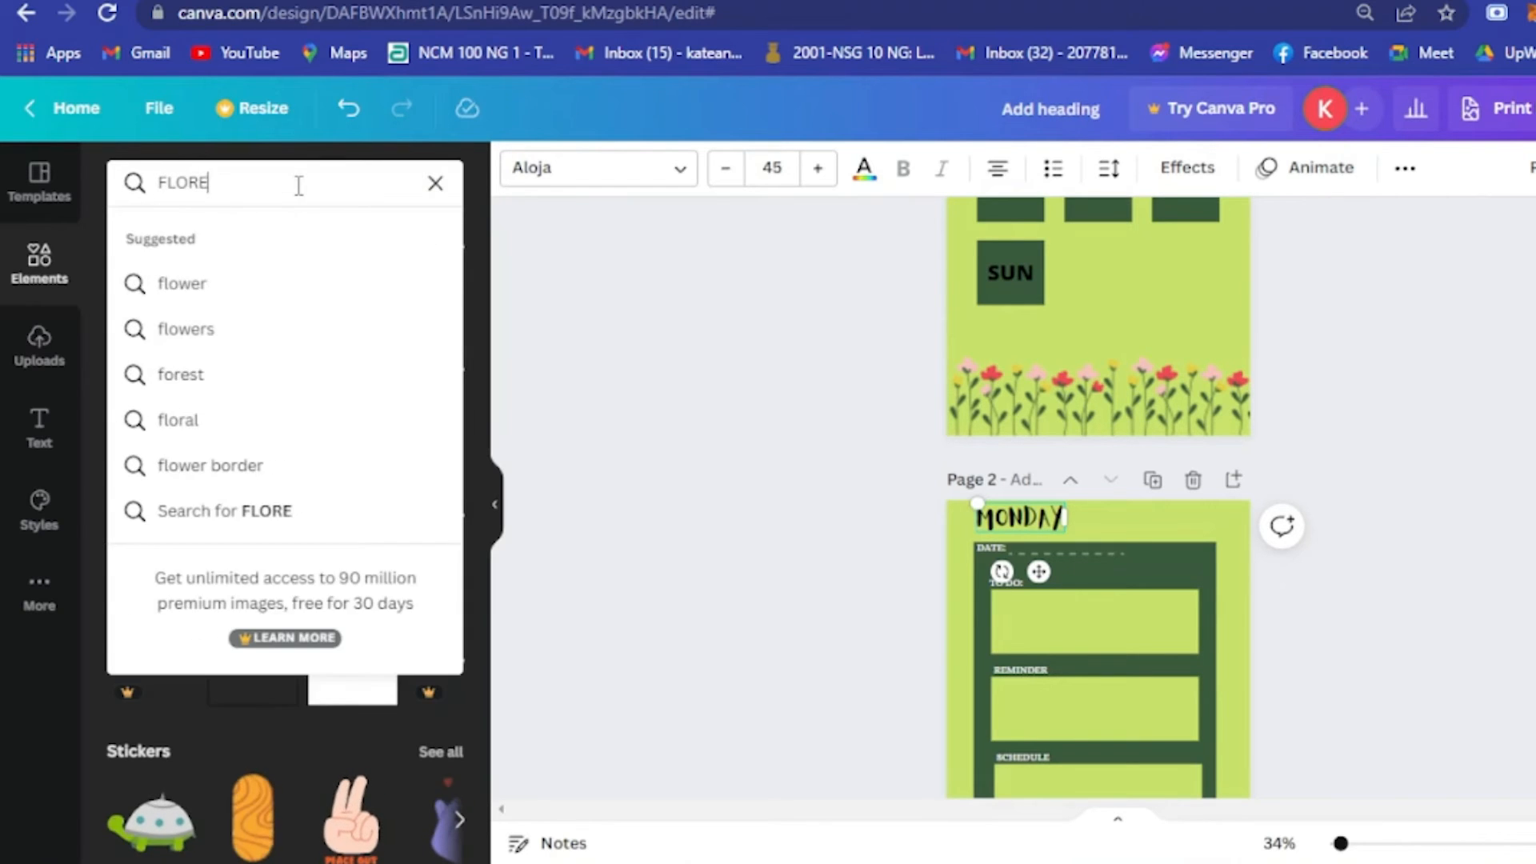
key("BackSpace")
key("BackSpace")
type("WER")
key("Return")
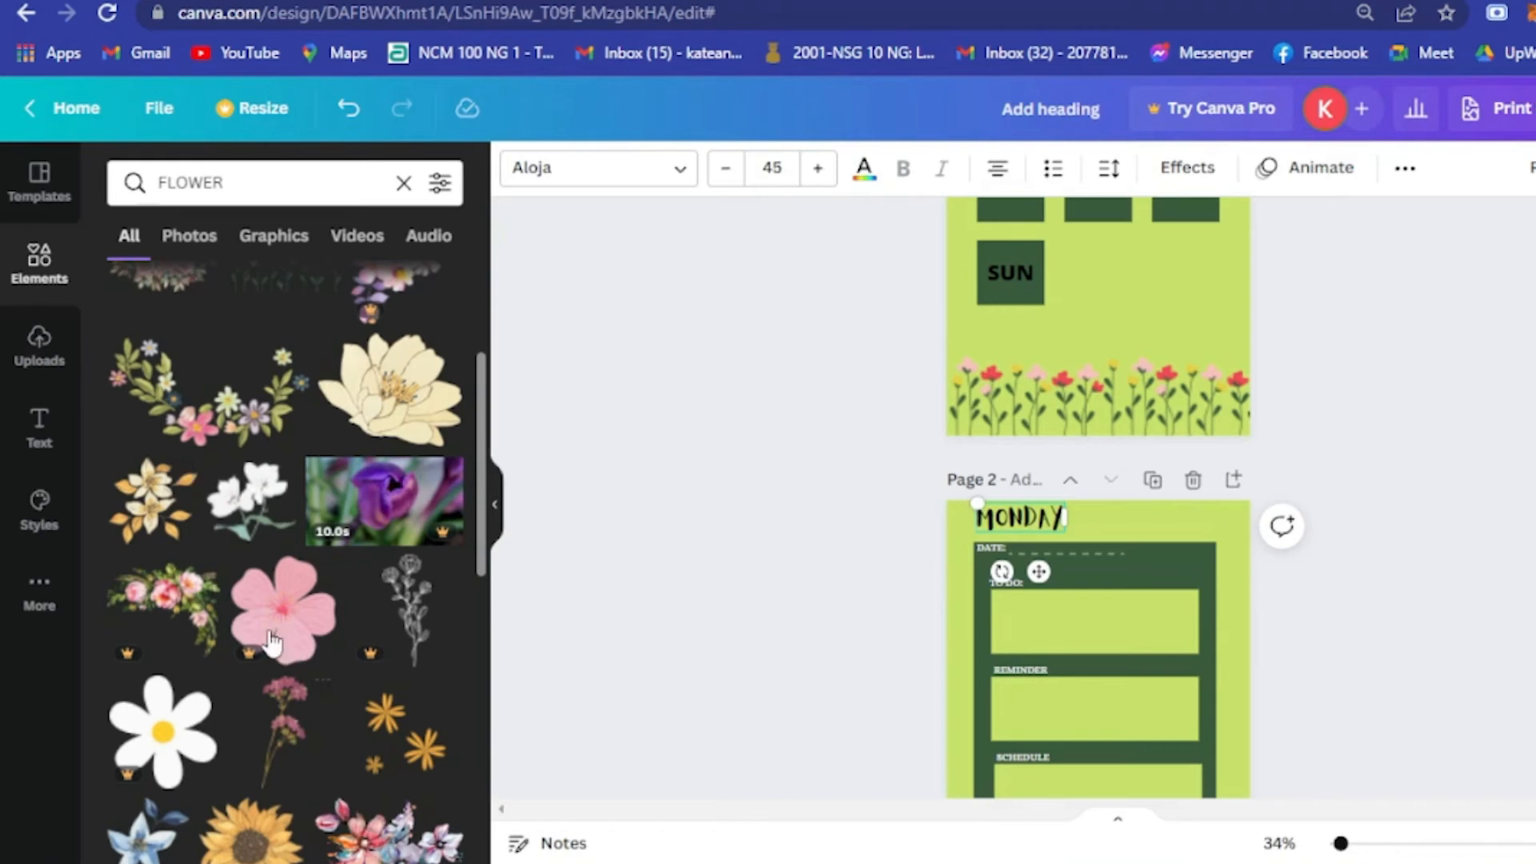
scroll(274, 635, "down", 3)
left_click(404, 480)
scroll(934, 474, "down", 3)
left_click_drag(1115, 508, 1022, 703)
key("Delete")
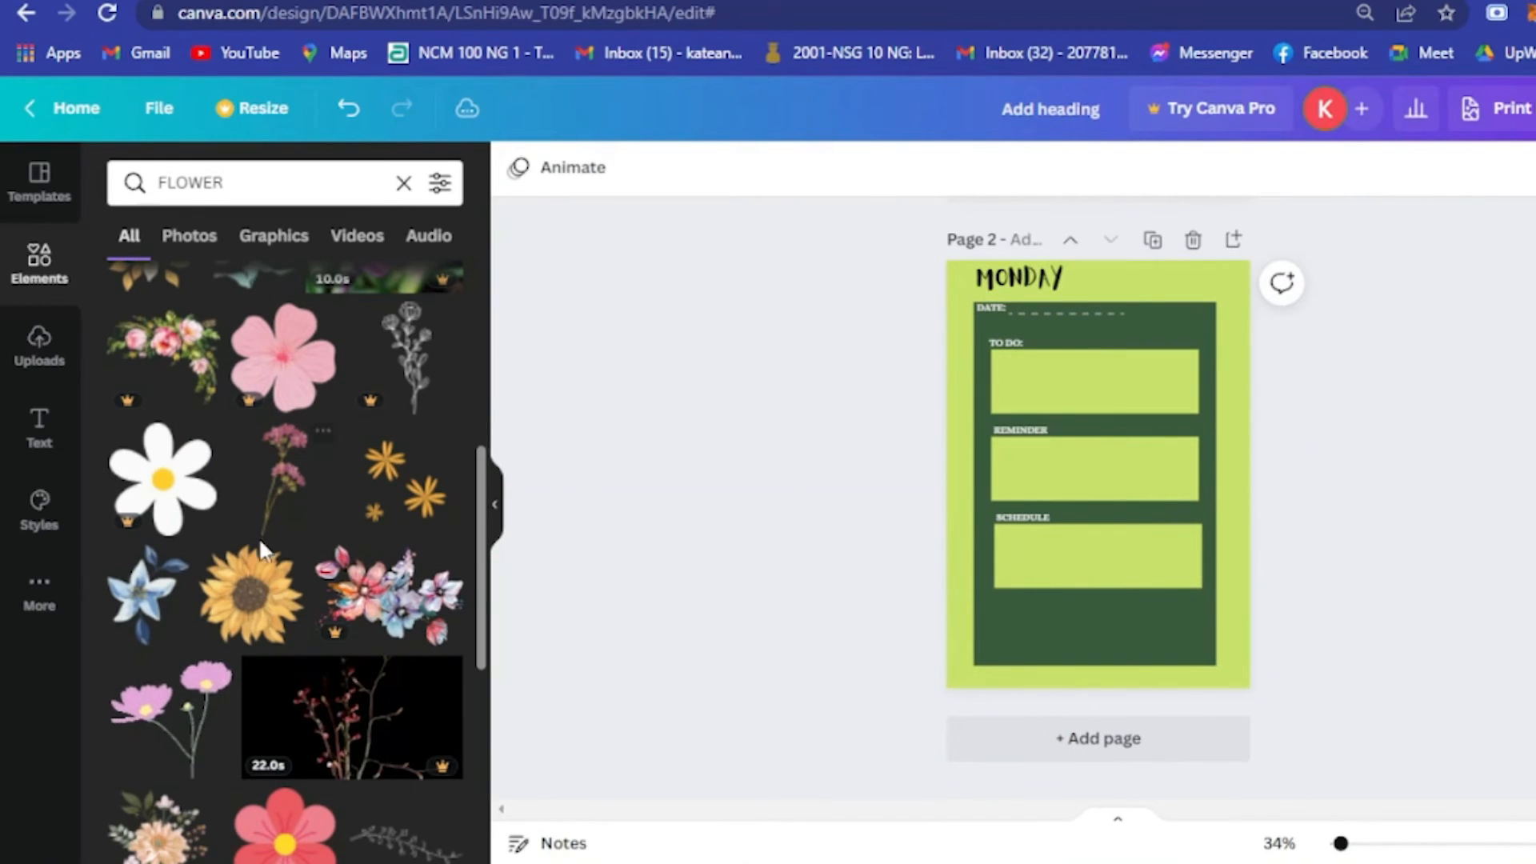
- Place the row of pink, red and yellow flowers twice, side by side, along the Monday page's bottom edge
scroll(347, 558, "up", 6)
left_click_drag(347, 558, 994, 665)
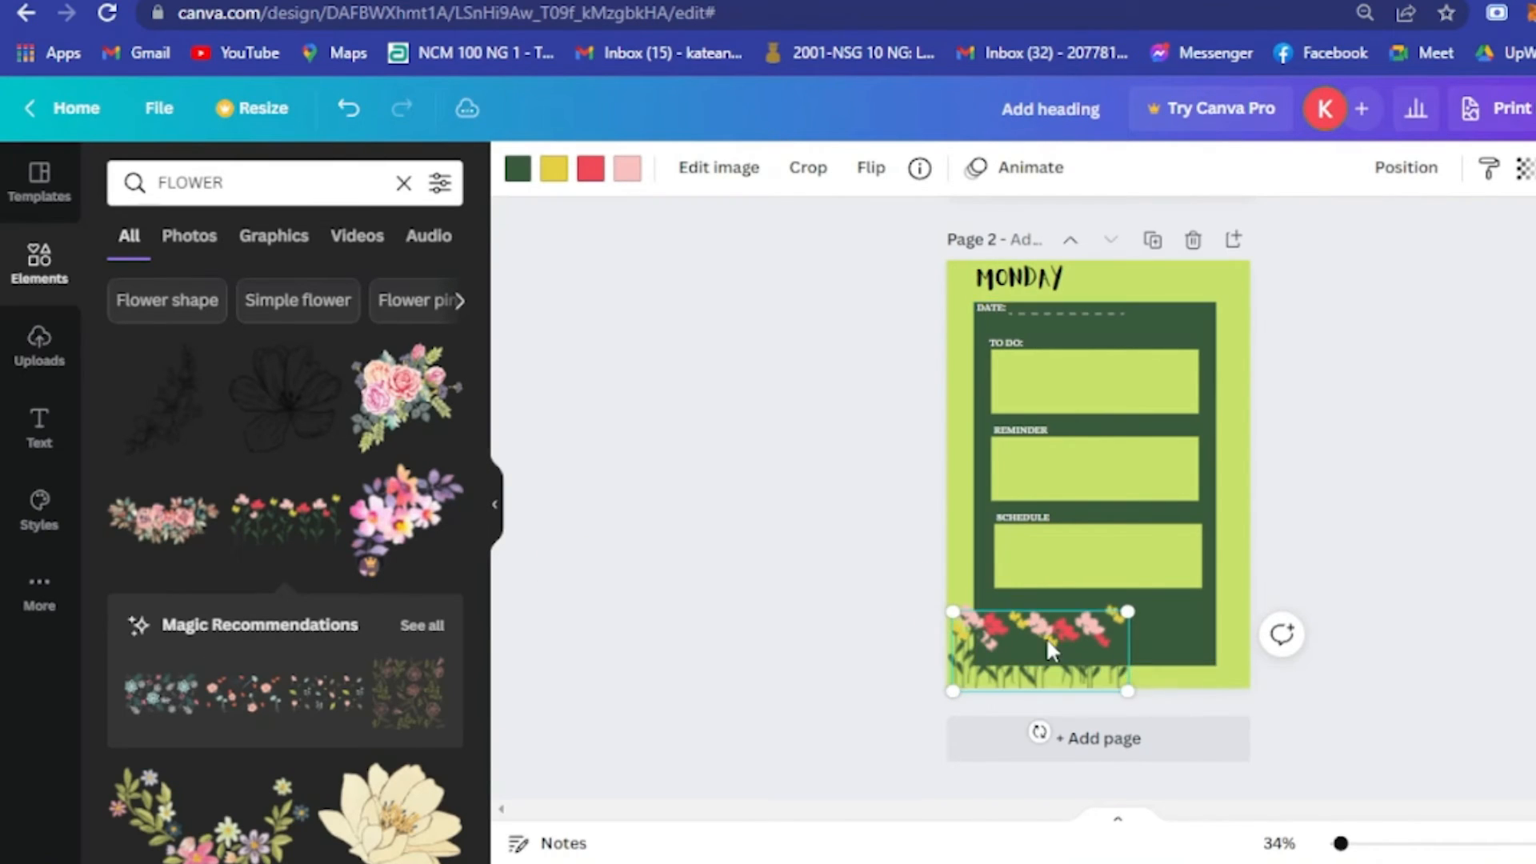
left_click_drag(1050, 637, 1239, 630)
left_click(1490, 626)
- Title page 2 "MONDAY" and duplicate the page
scroll(995, 566, "up", 6)
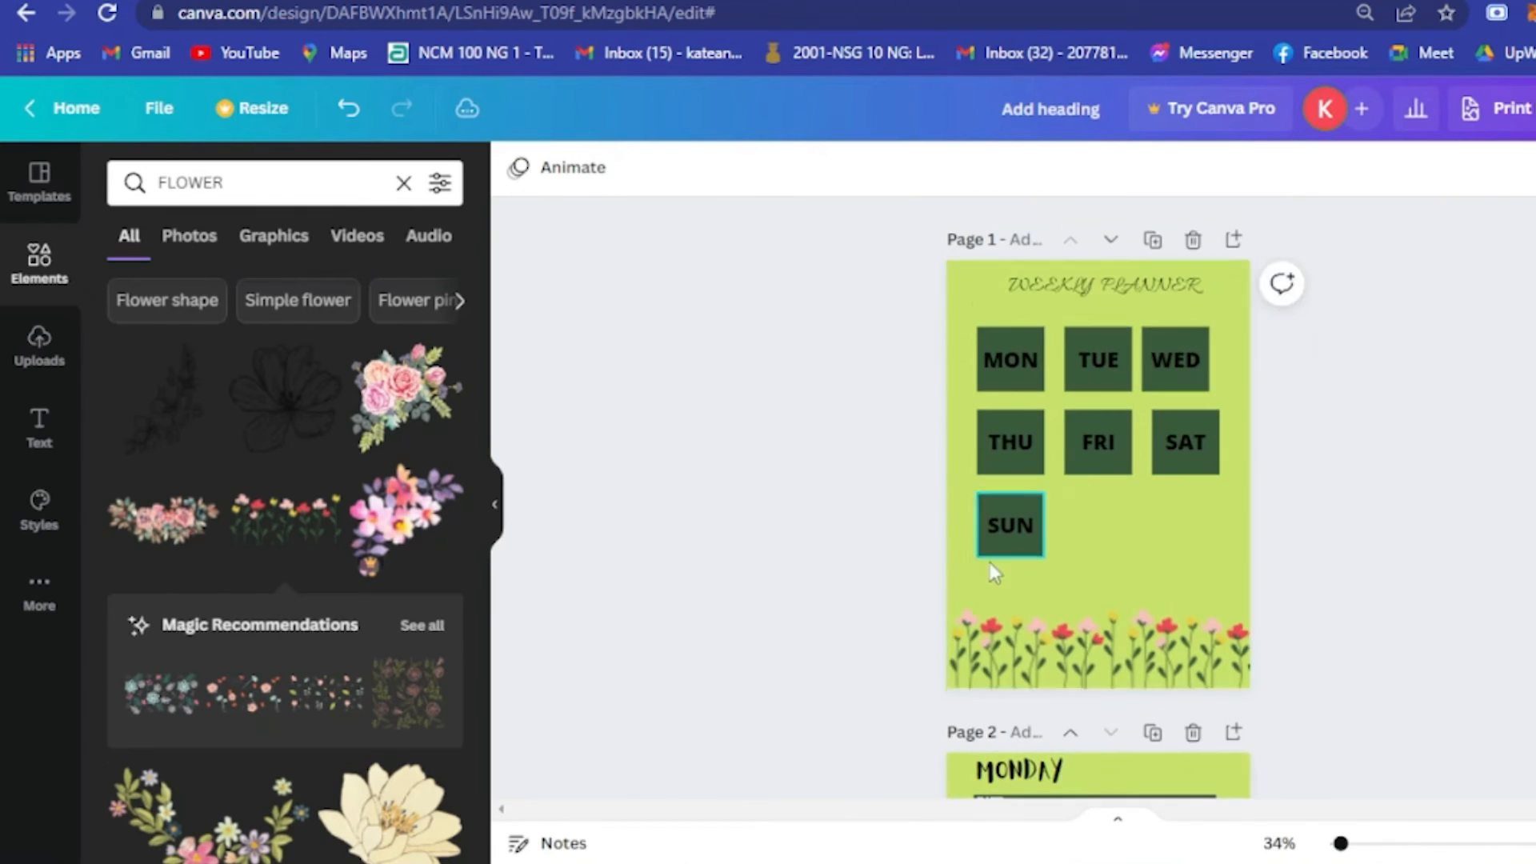
scroll(1038, 526, "down", 5)
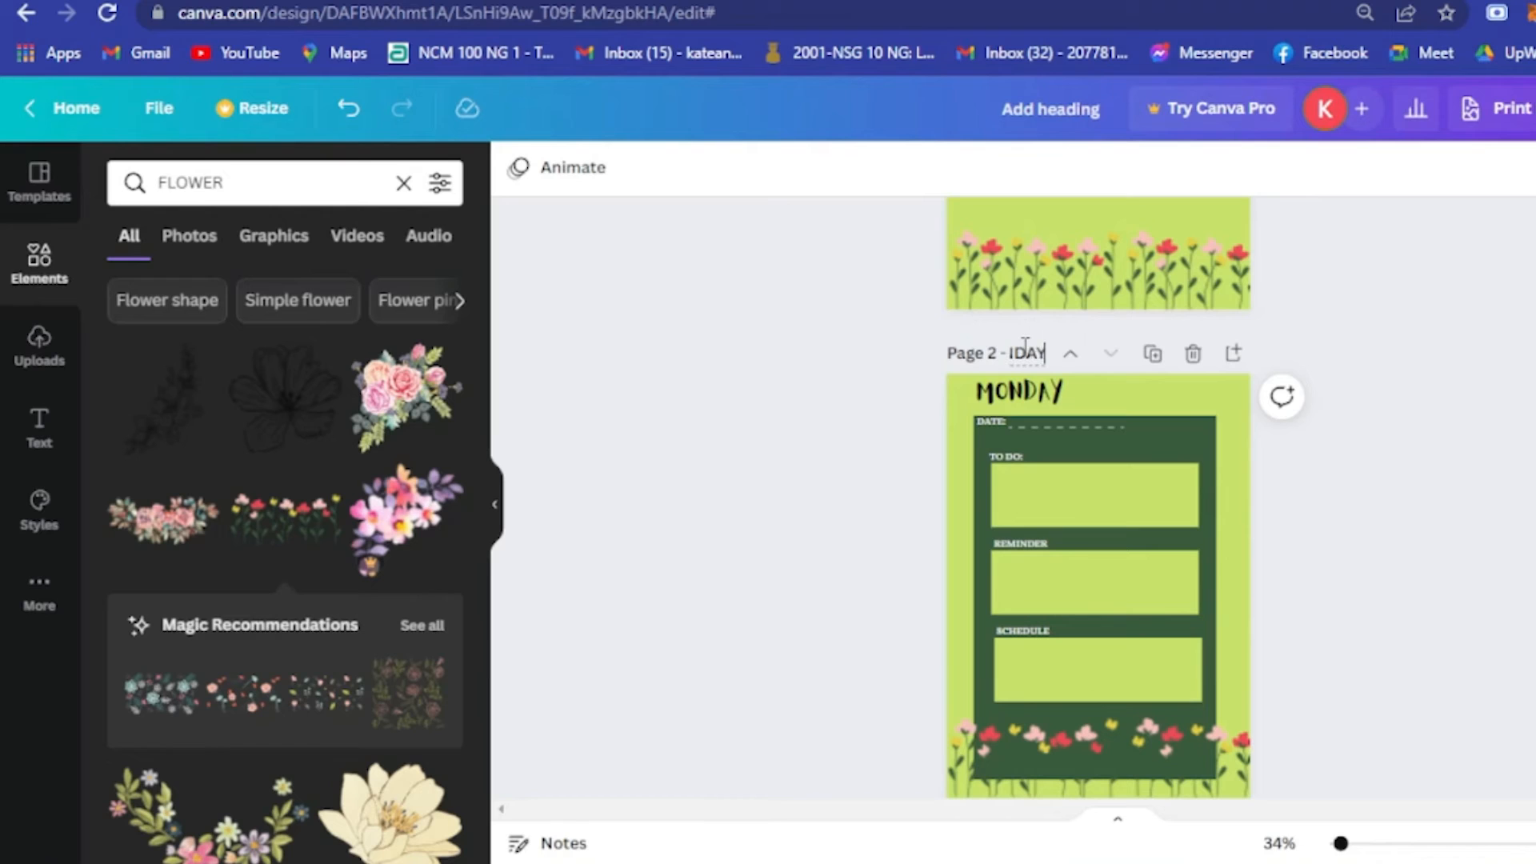
left_click(1153, 354)
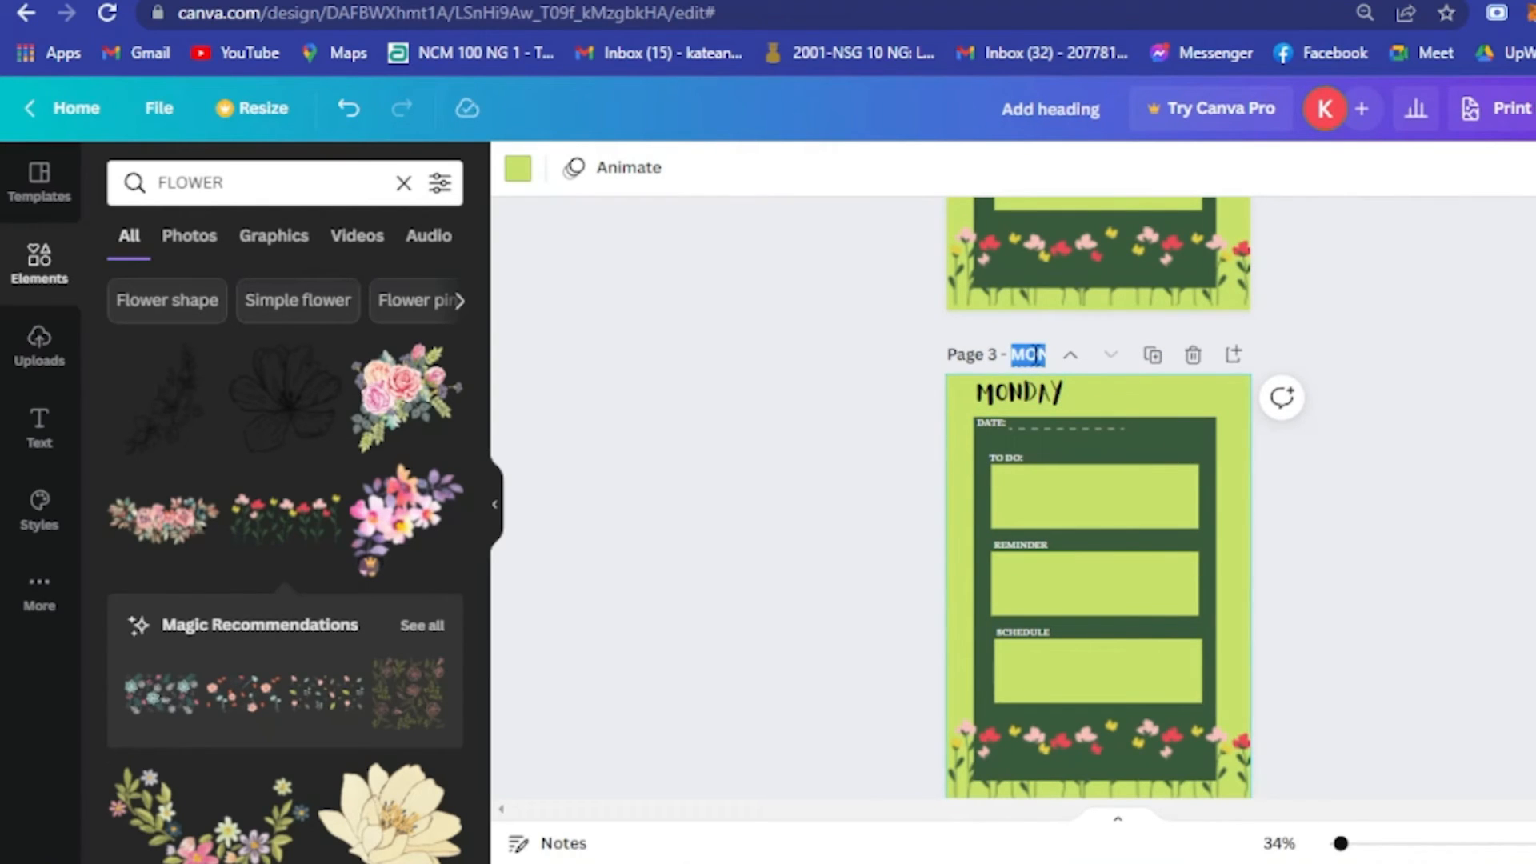
- Title the duplicated page "TUES" and change its heading to "TUESDAY"
left_click(1020, 392)
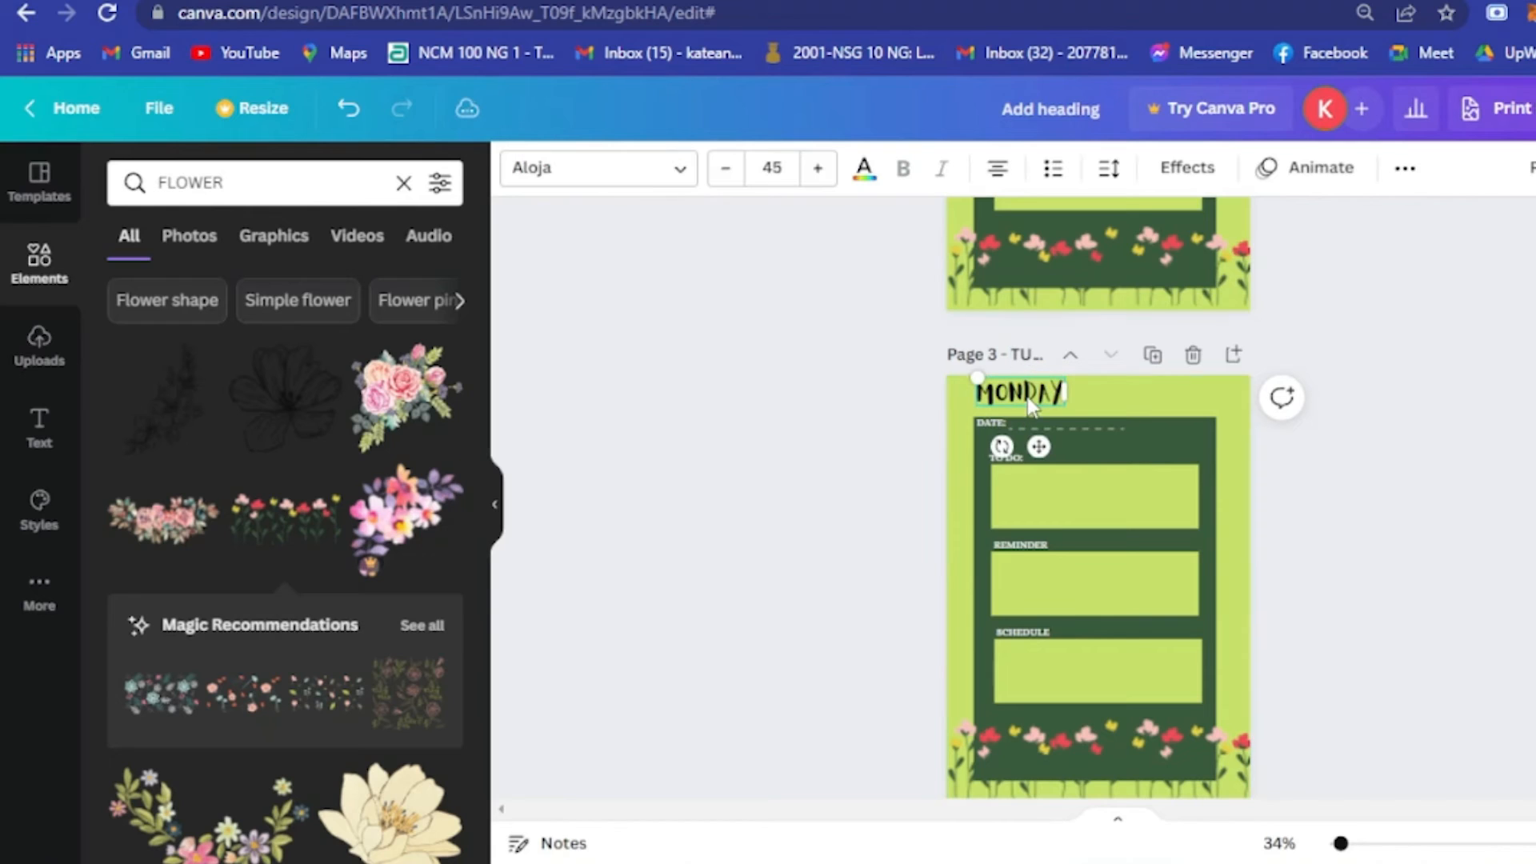
double_click(1020, 392)
type("TUESDAY")
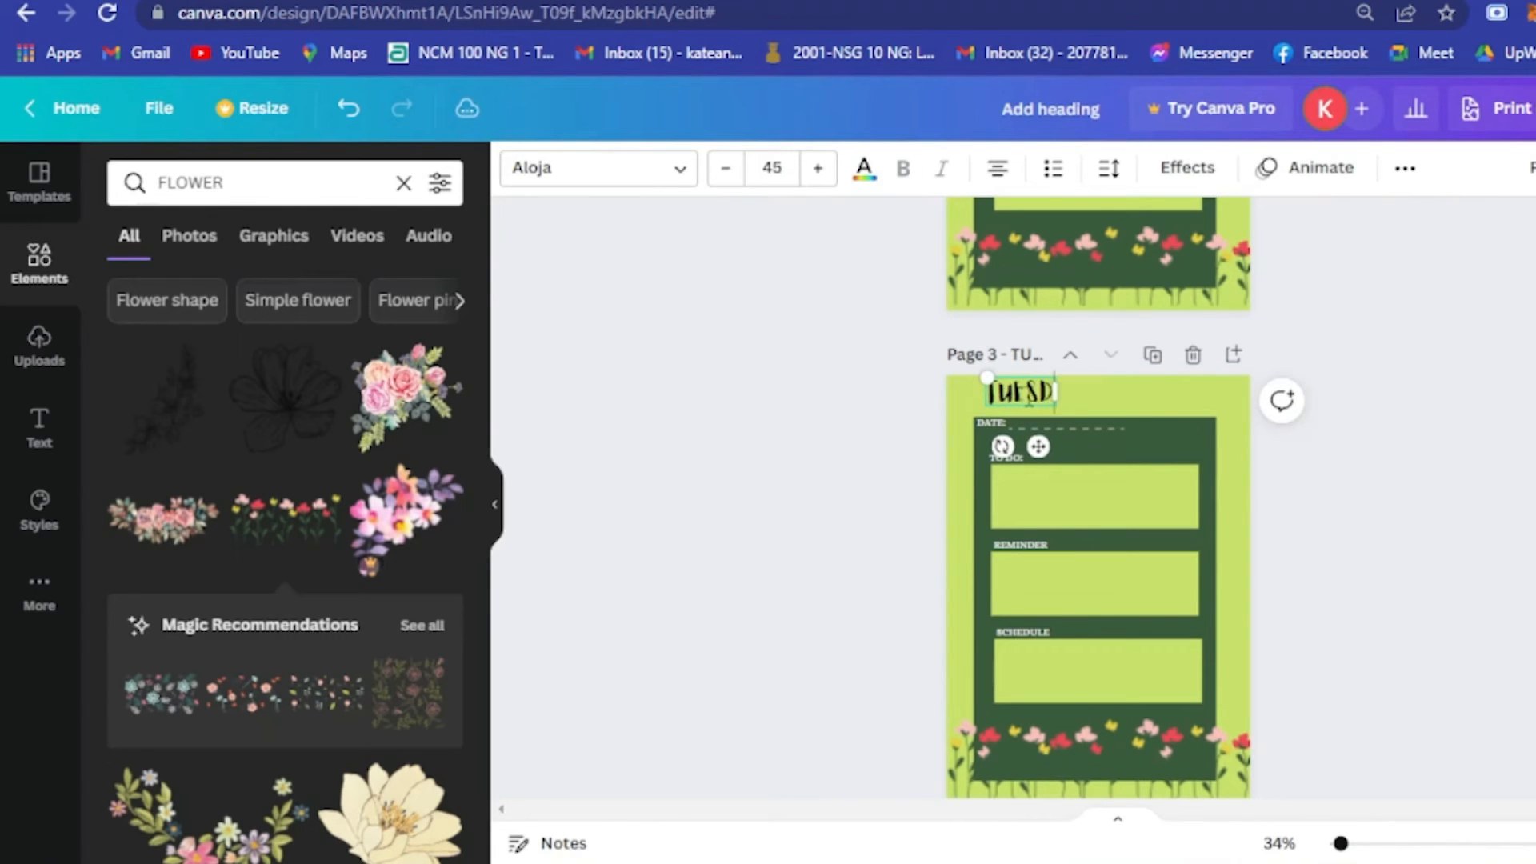
- Duplicate the Tuesday page and change the copy's heading to "WEDNESDAY"
left_click(1153, 355)
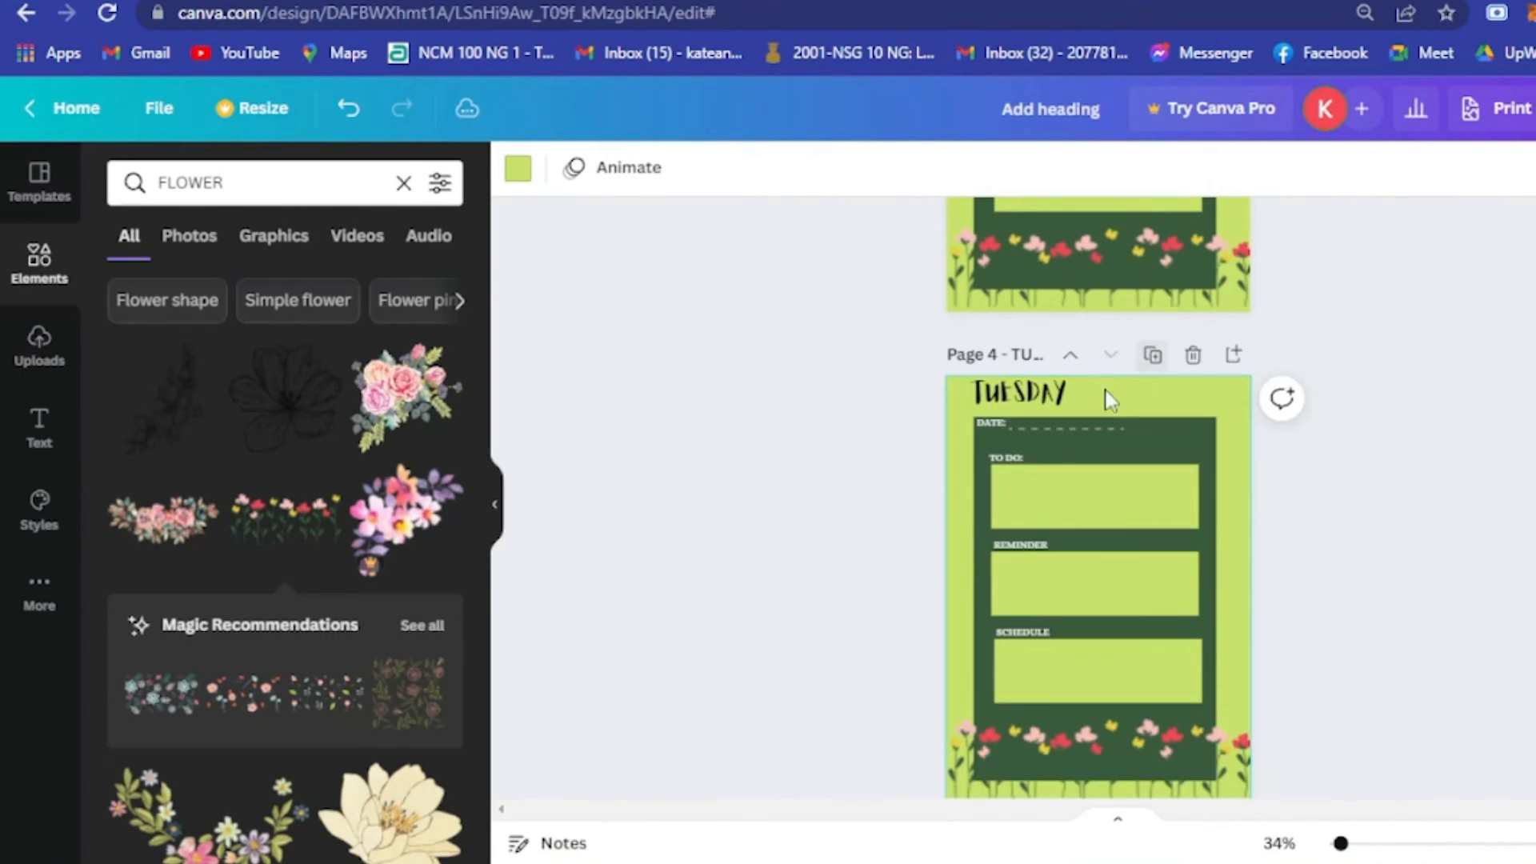
double_click(1032, 390)
type("WEDNESDAY")
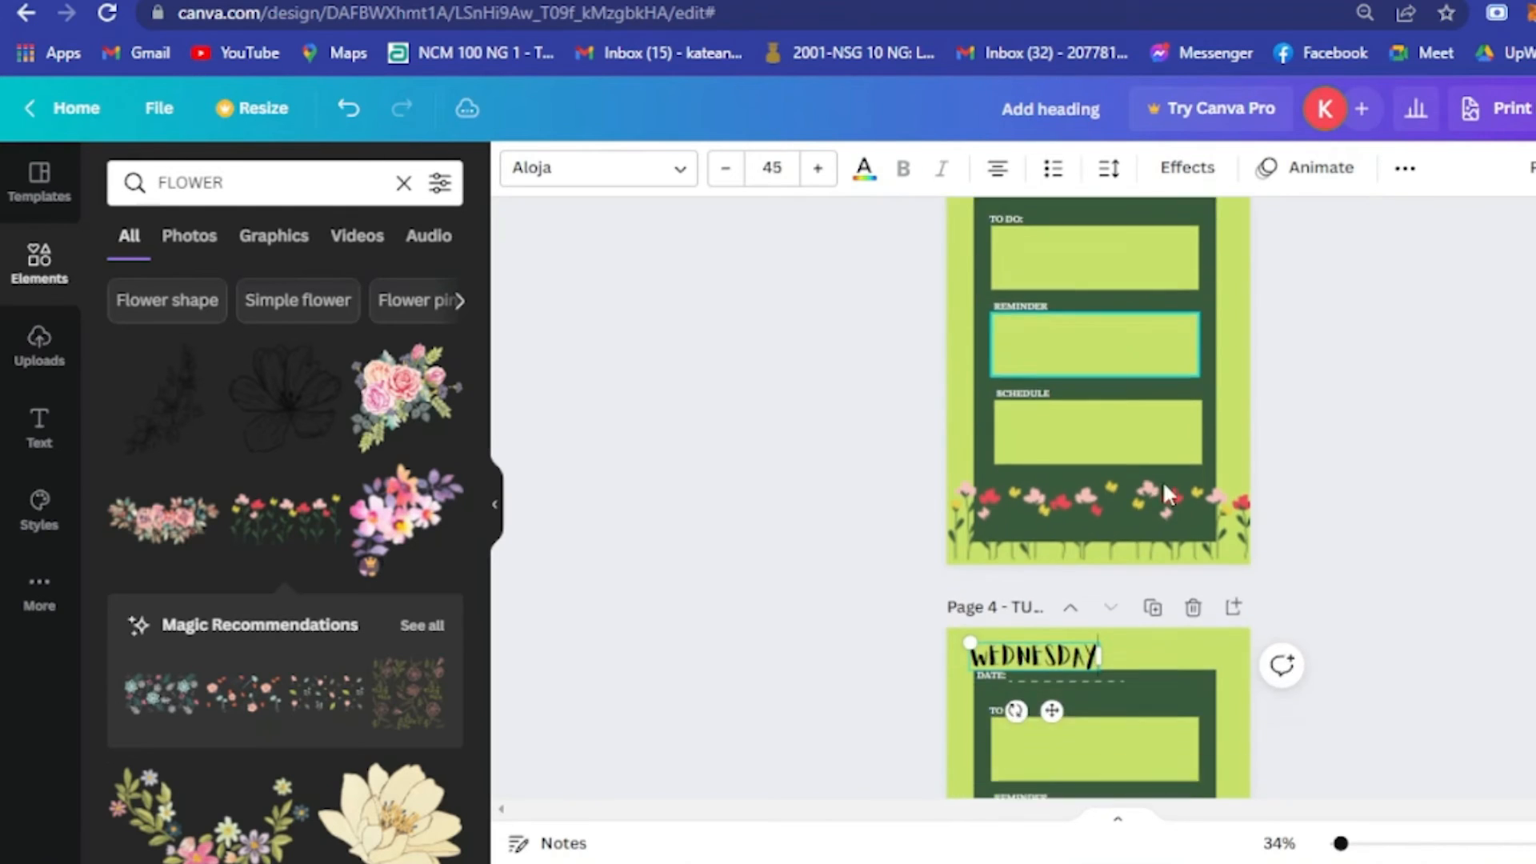
- Group the MON label with its dark green square on the first page
scroll(1167, 480, "up", 10)
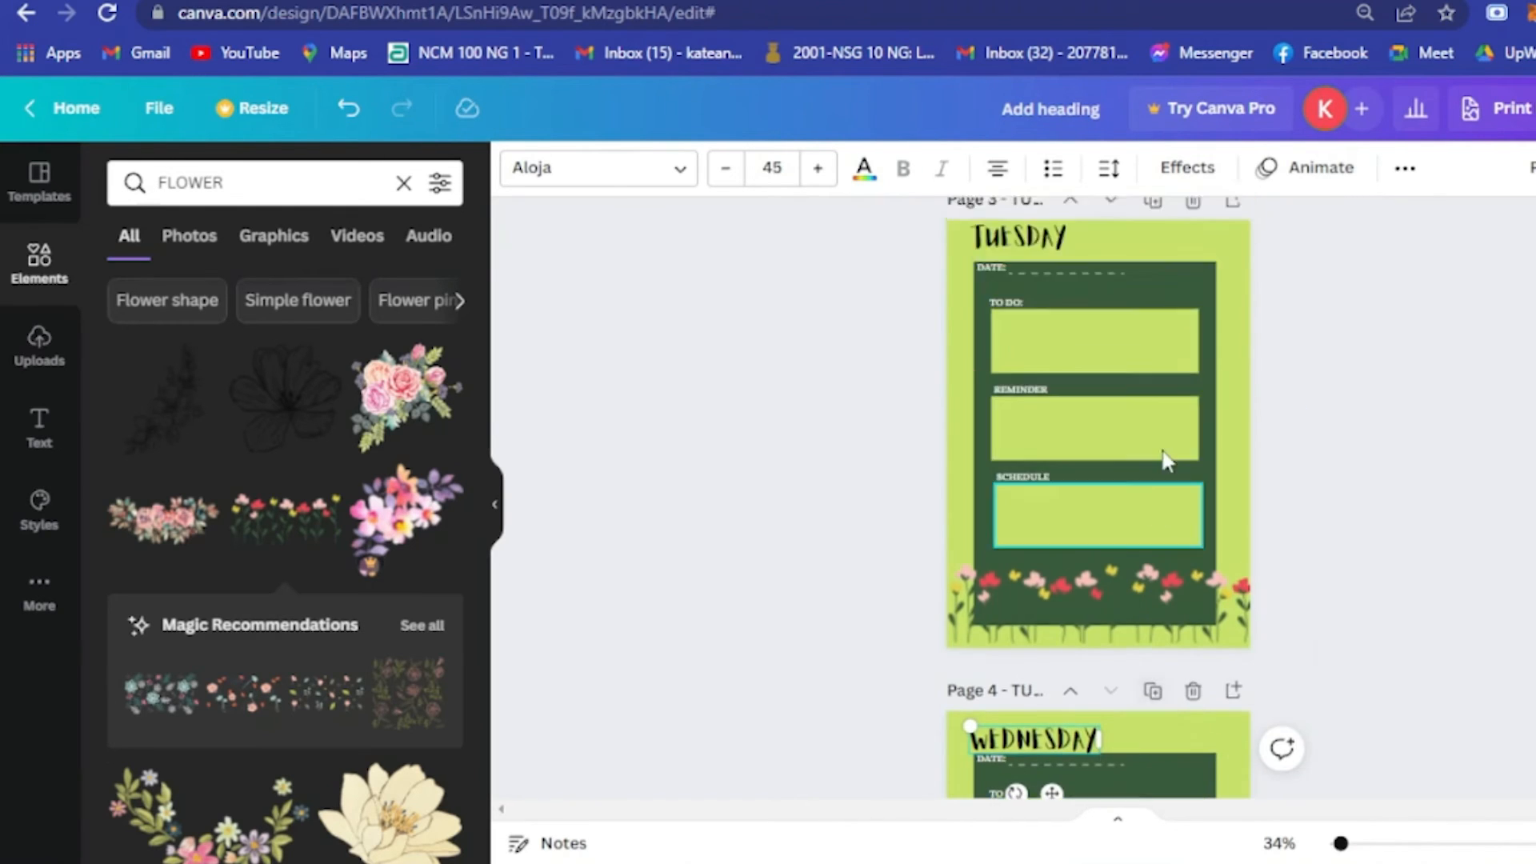
scroll(1161, 465, "up", 1)
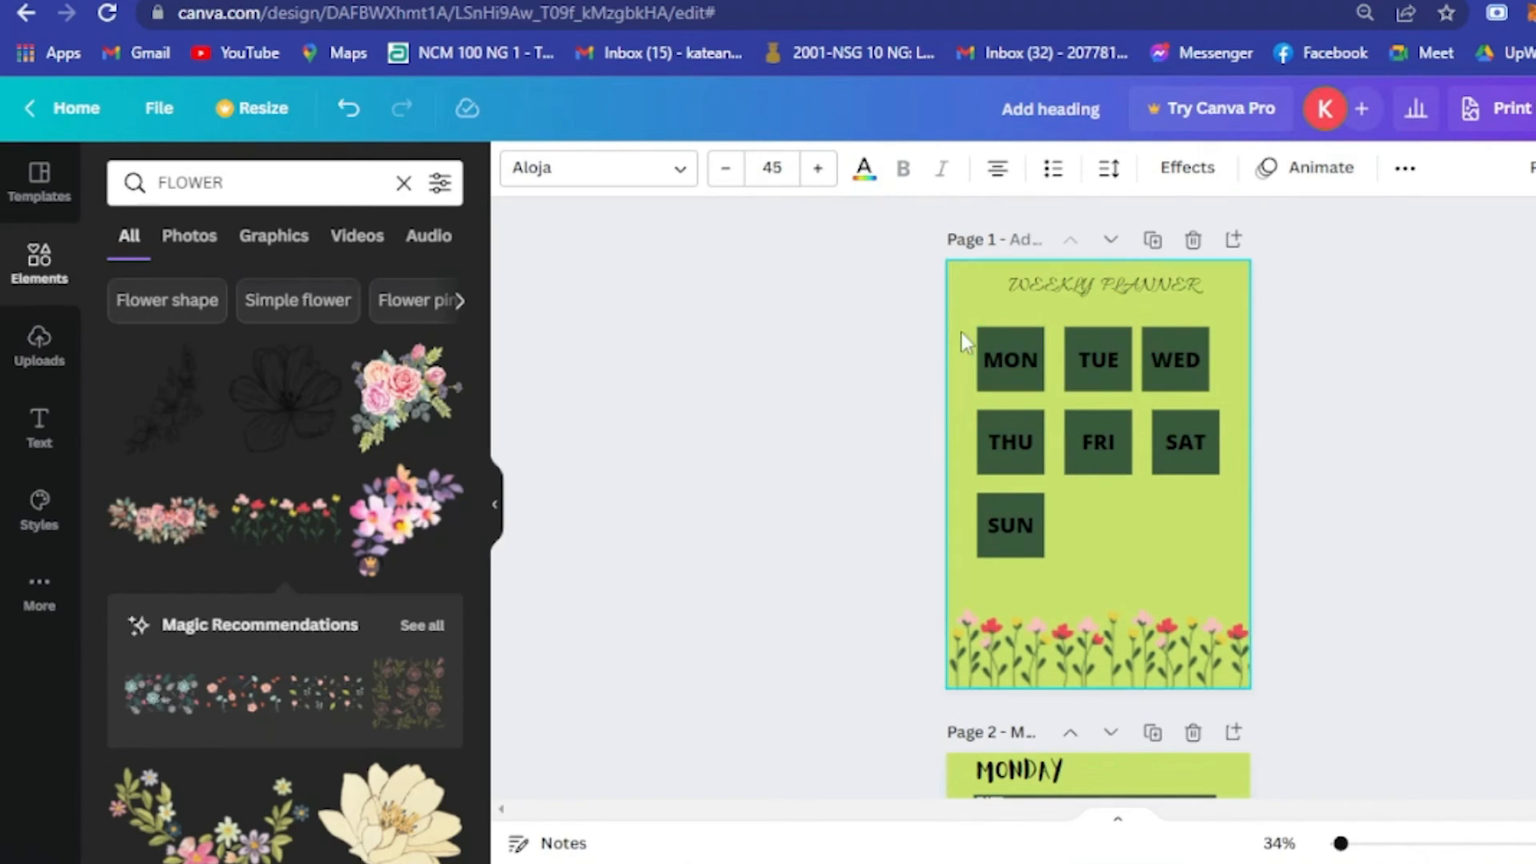
left_click(1019, 366)
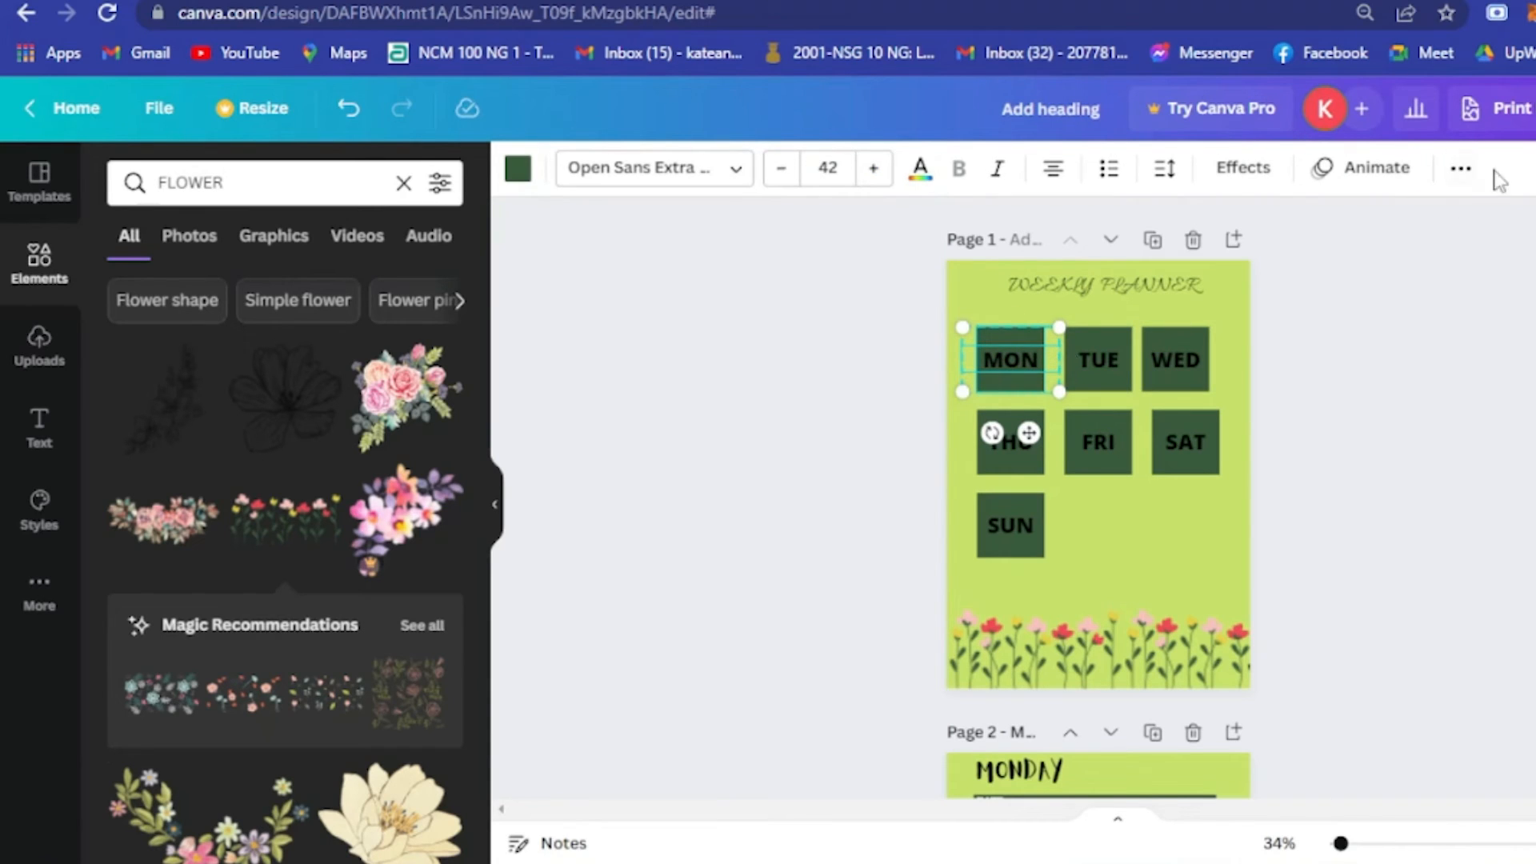
left_click(1460, 170)
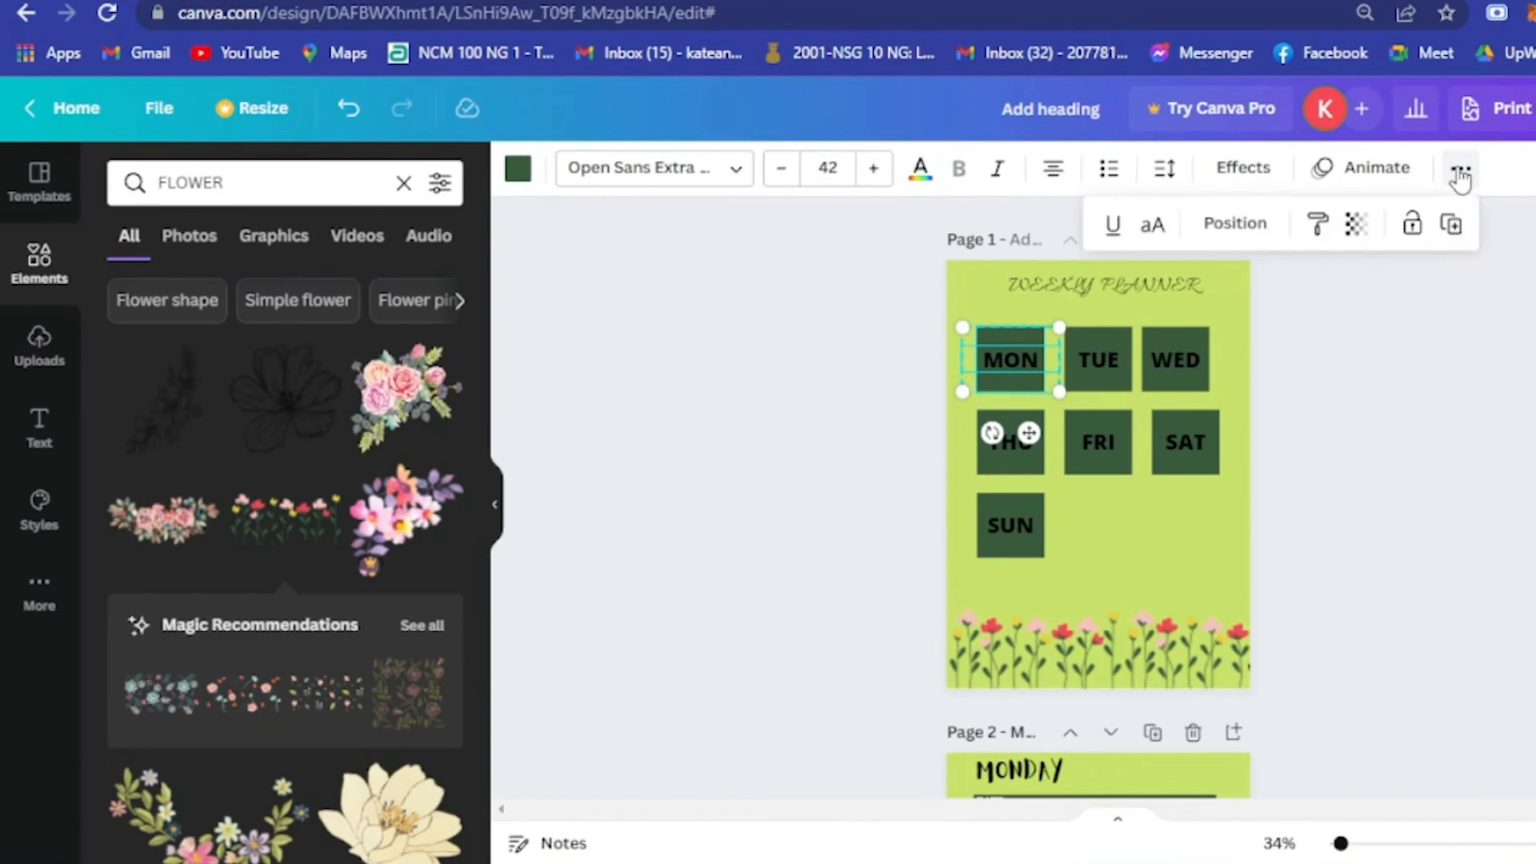
key("Escape")
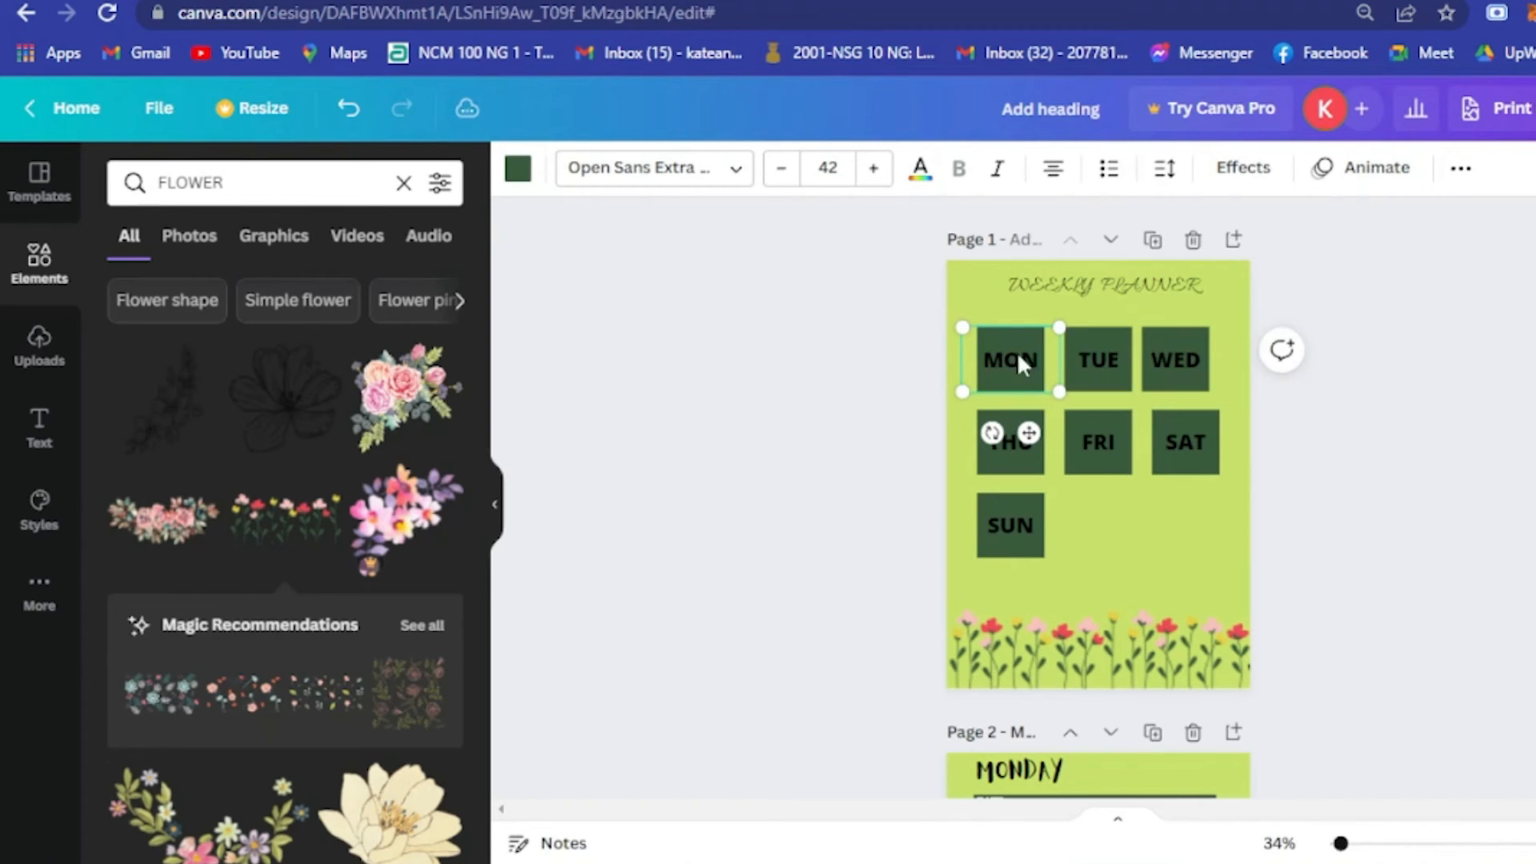
- Group each of the TUE, WED, THU and FRI labels with its own dark green square
left_click(1115, 383)
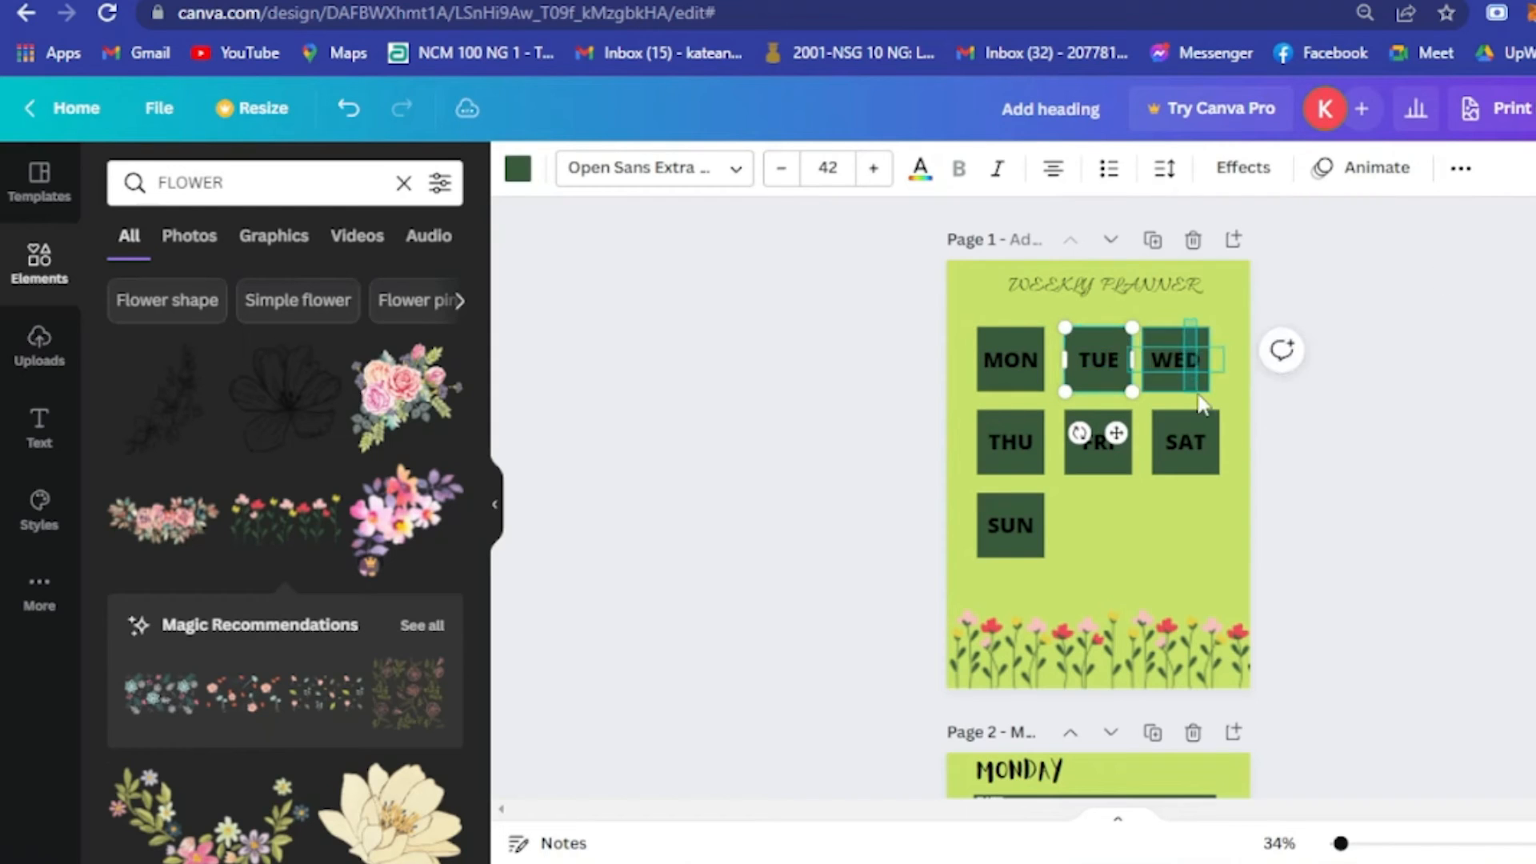
left_click(1180, 356)
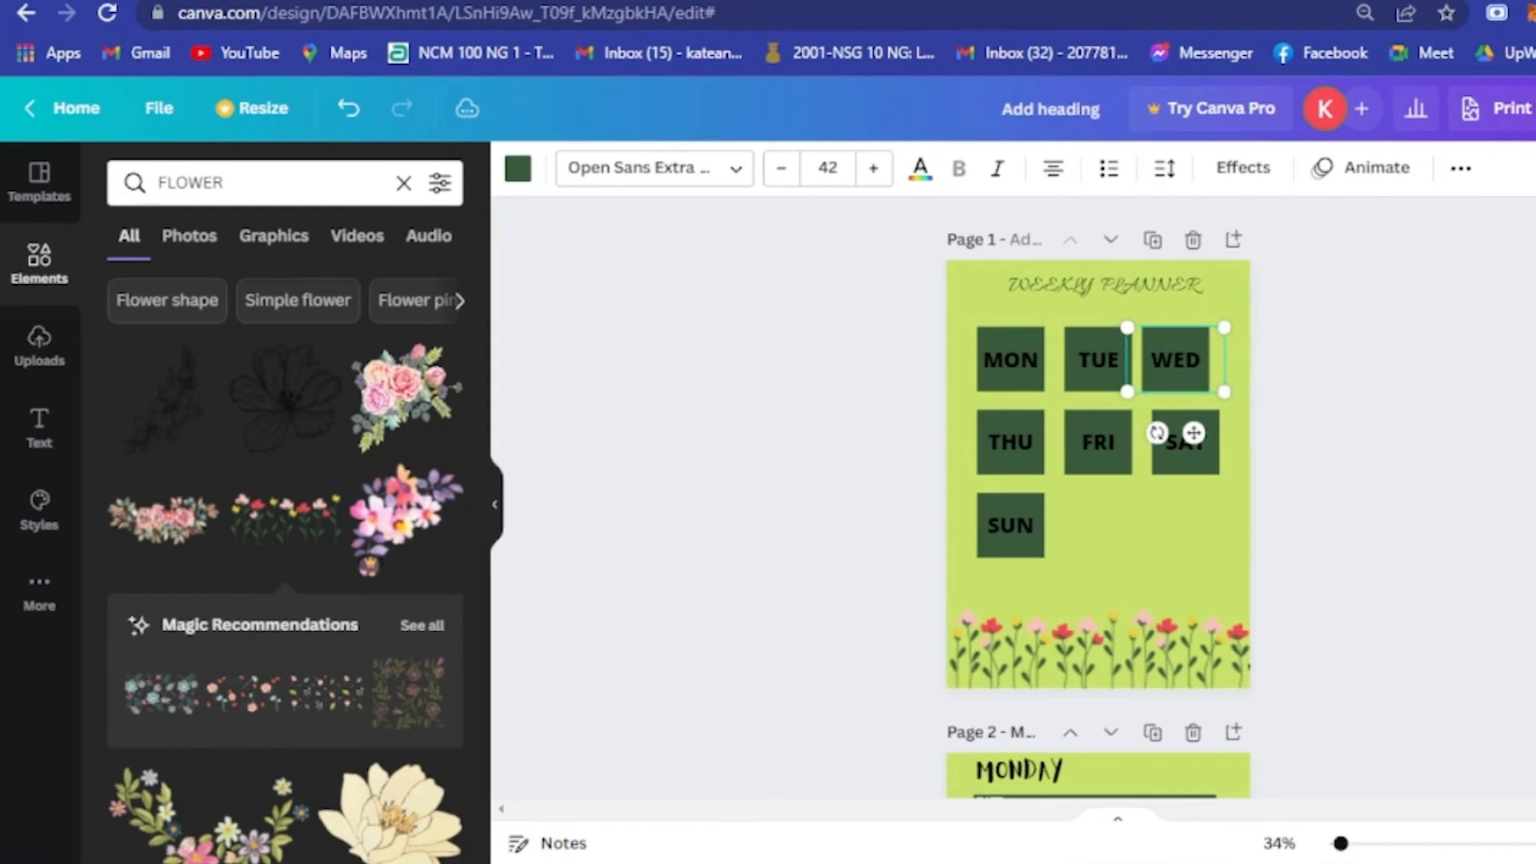
left_click(971, 440)
left_click(970, 414)
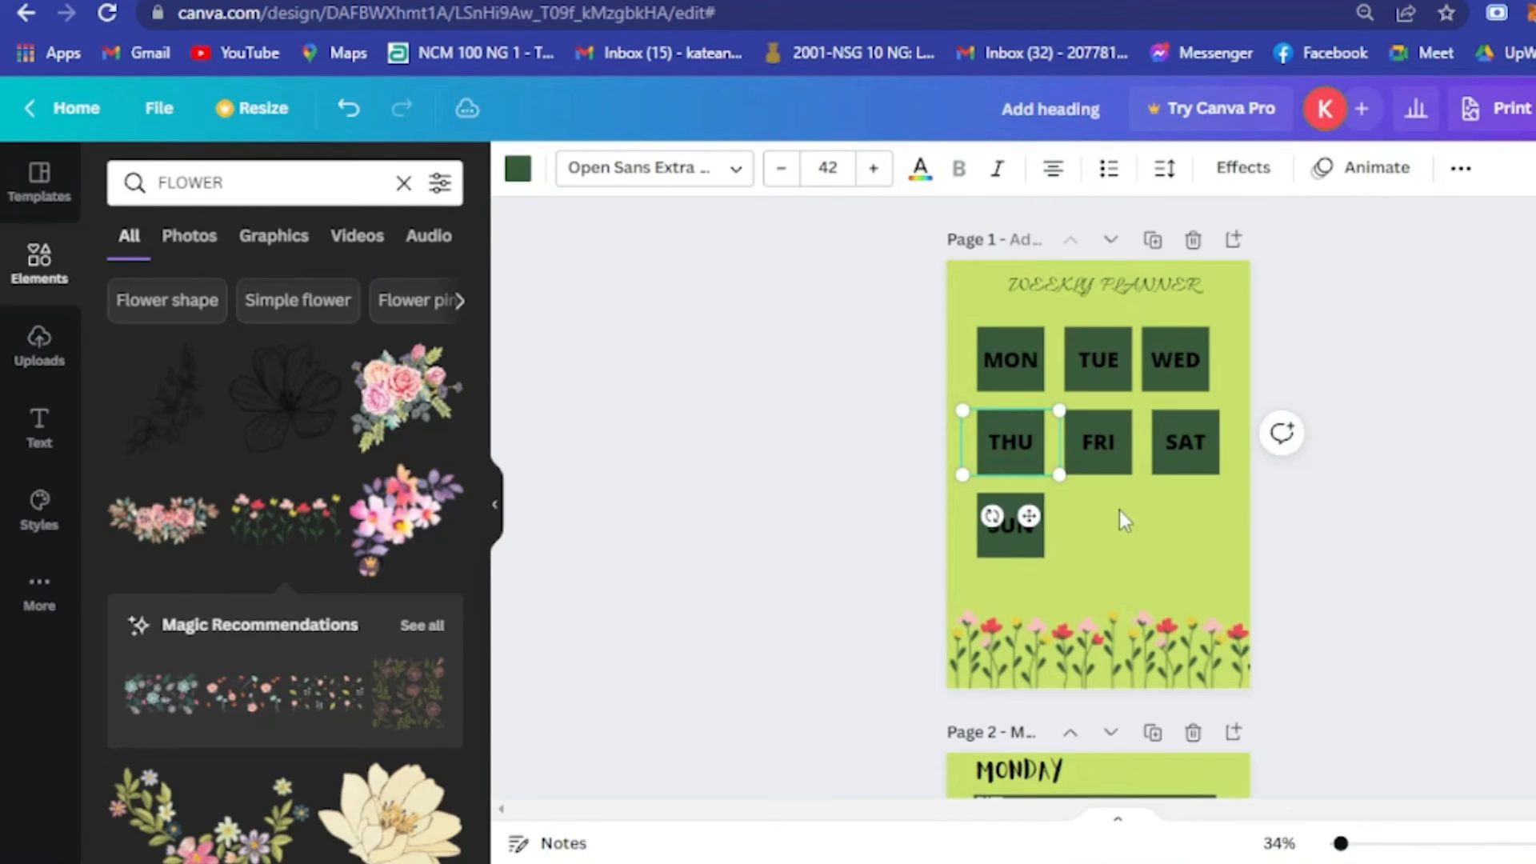
left_click(1107, 462)
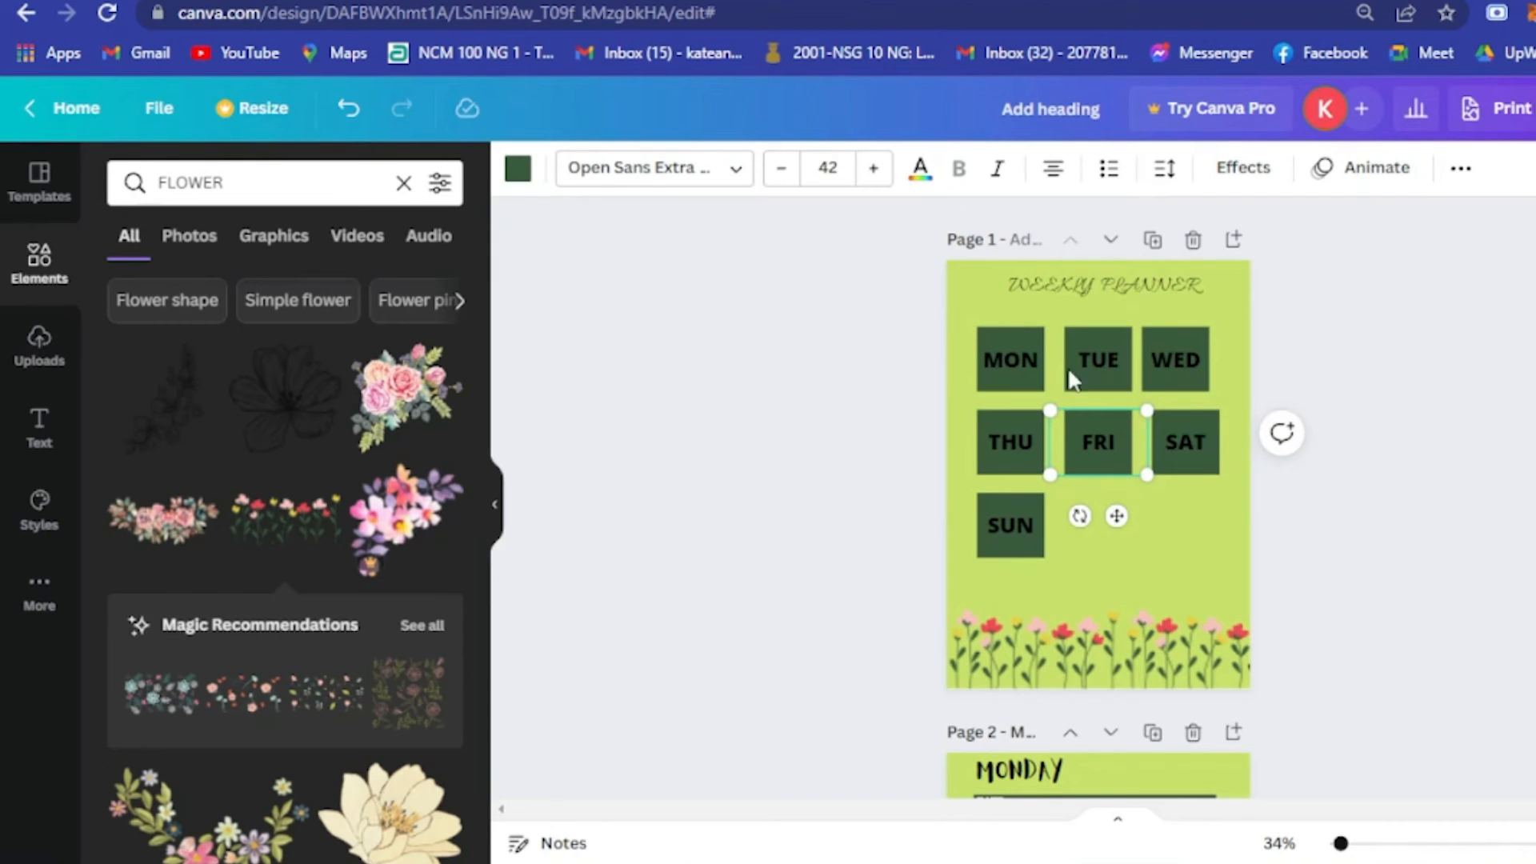
- Examine which document pages are offered as link targets for the MON label on the first page
scroll(1238, 660, "down", 9)
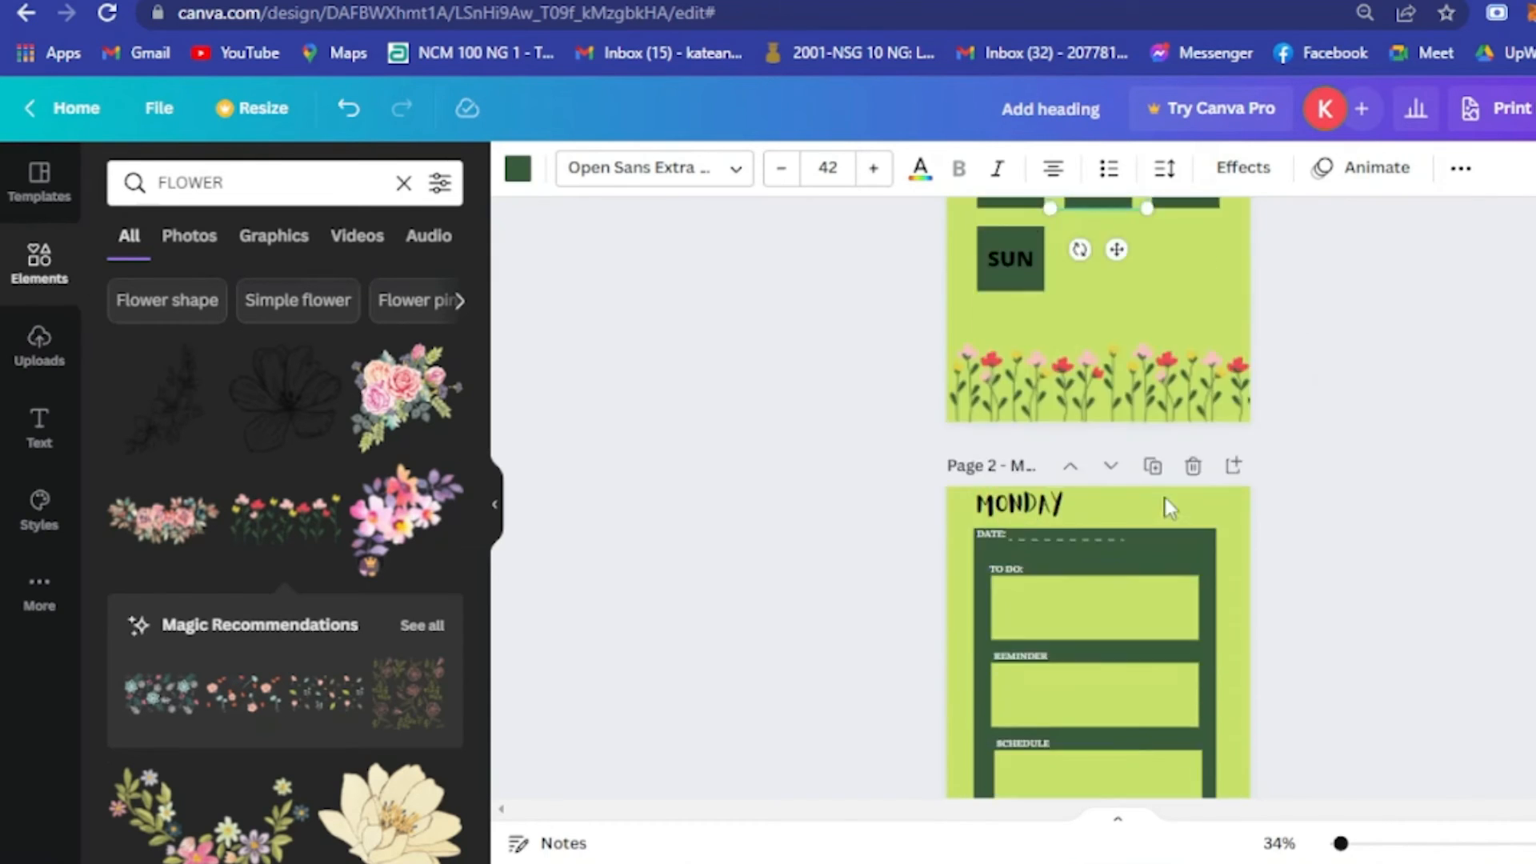
scroll(1134, 613, "up", 9)
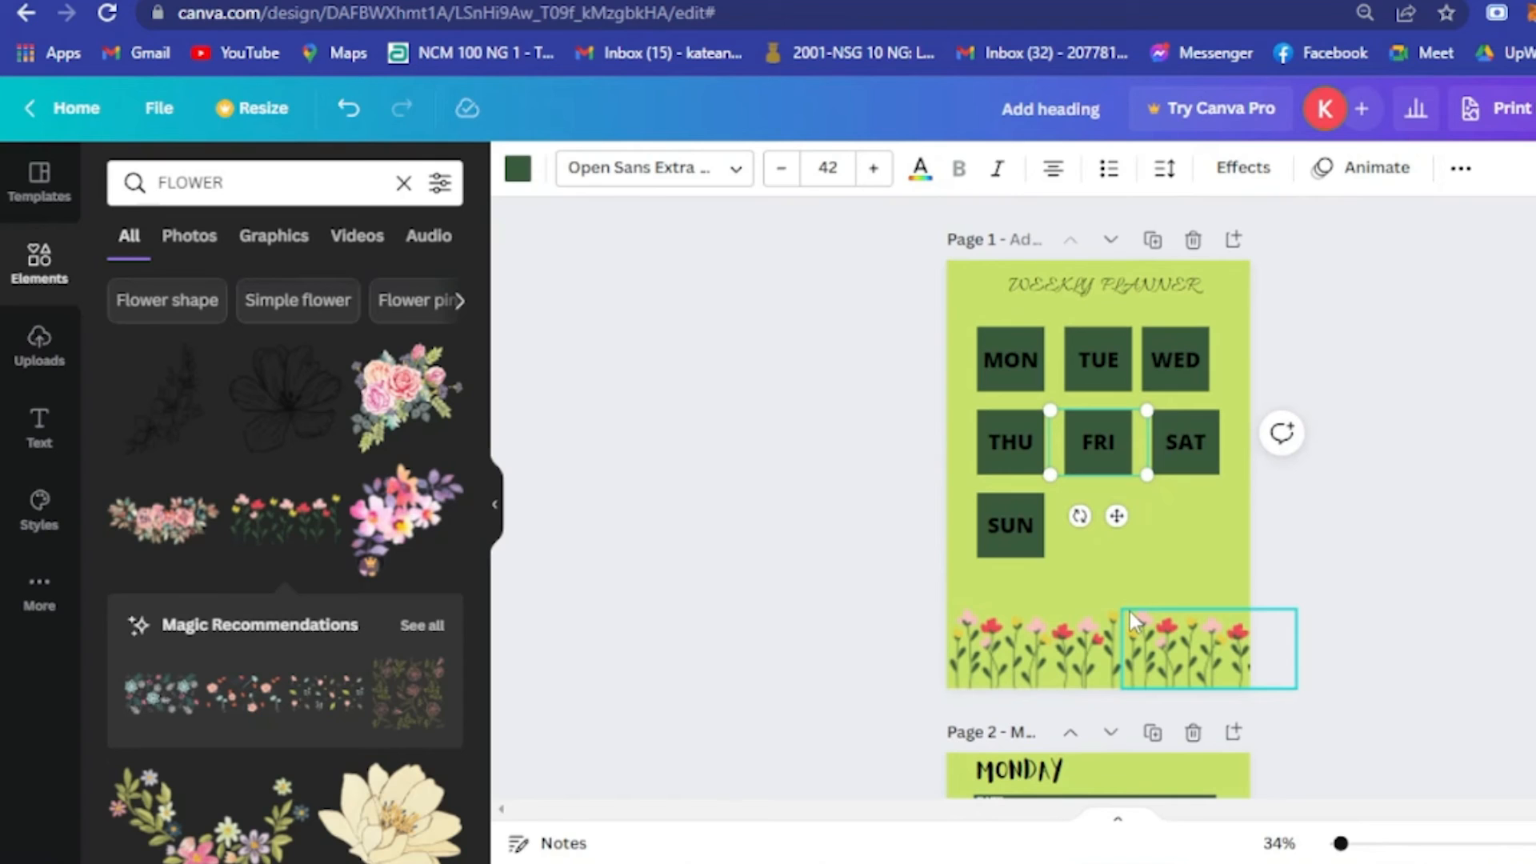
left_click(1011, 345)
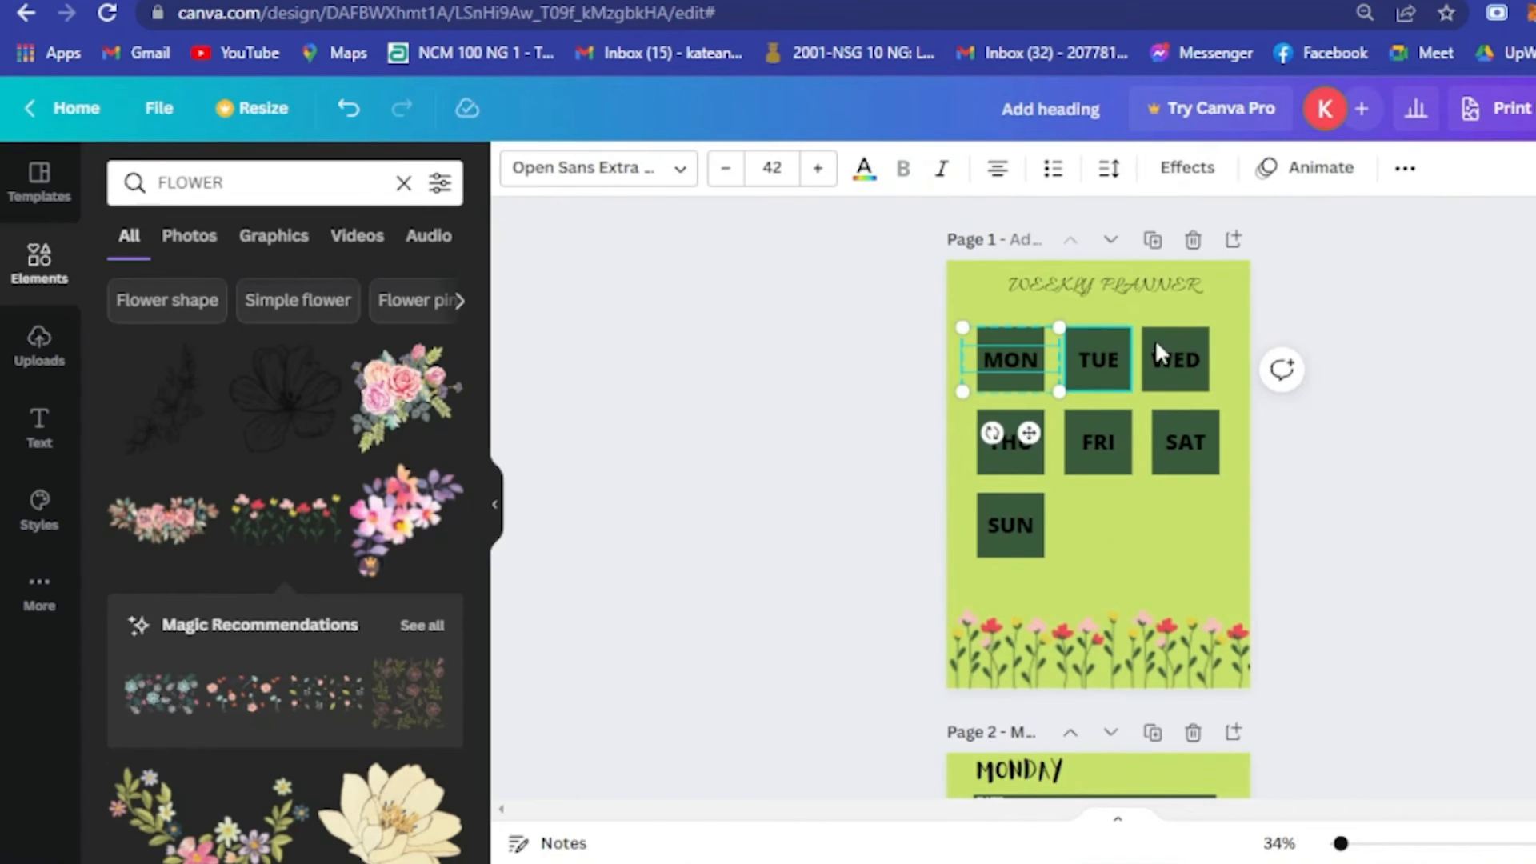
left_click(1406, 168)
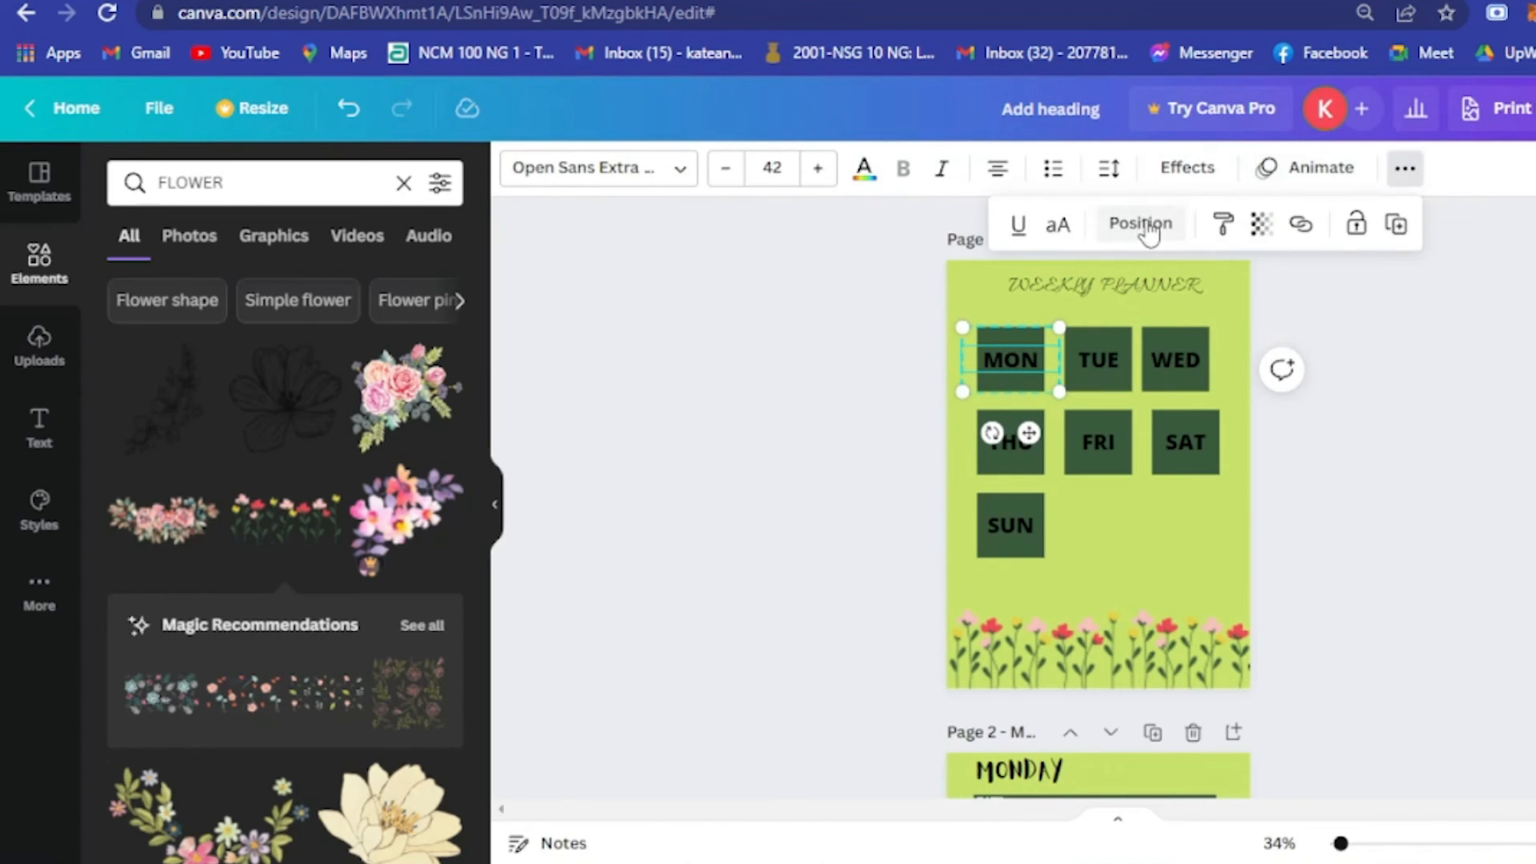
left_click(1302, 228)
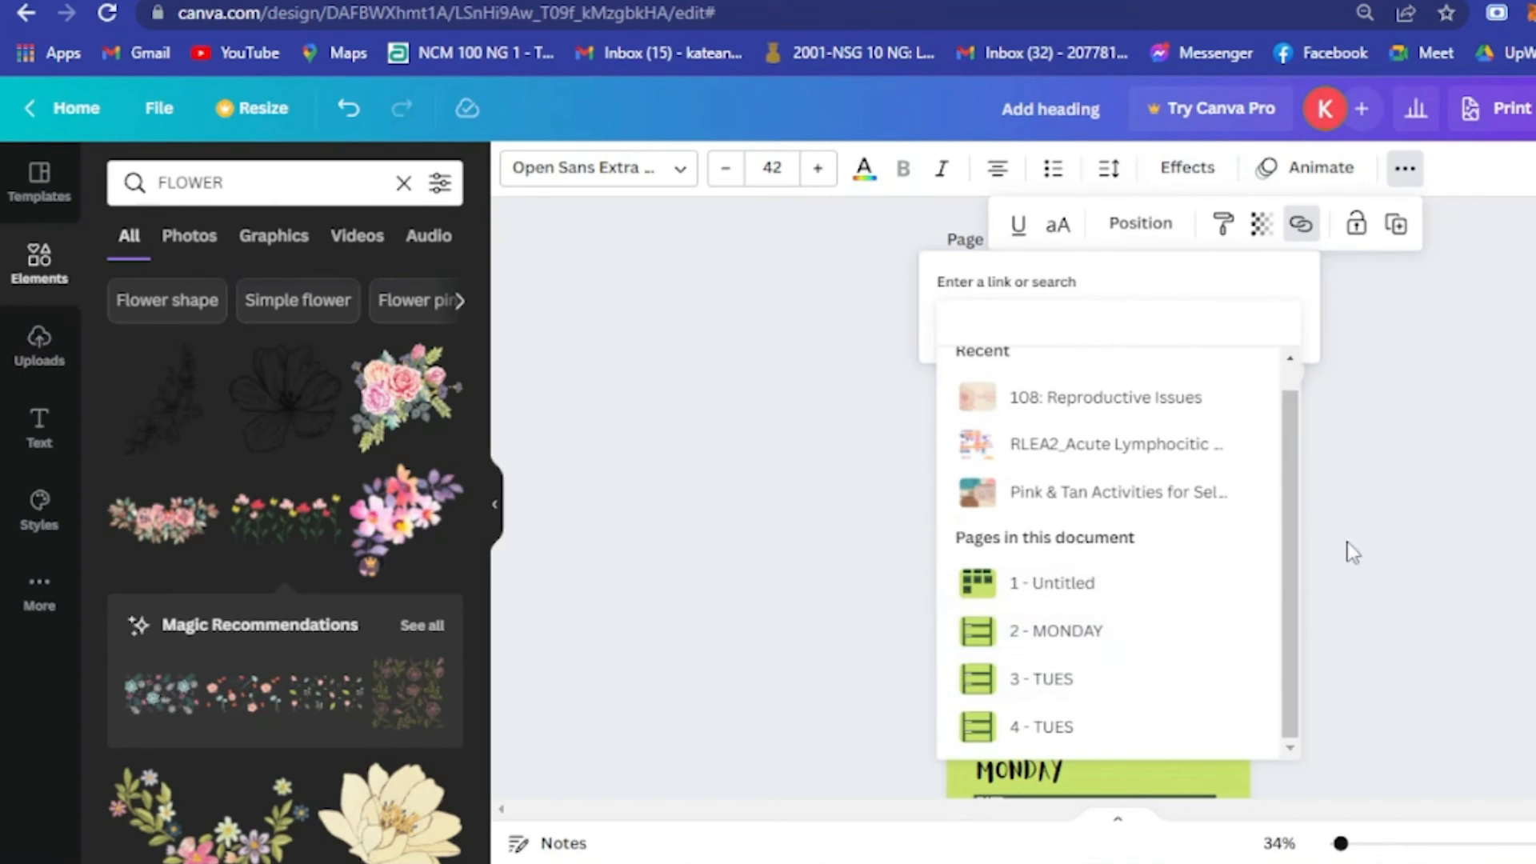
left_click(1402, 525)
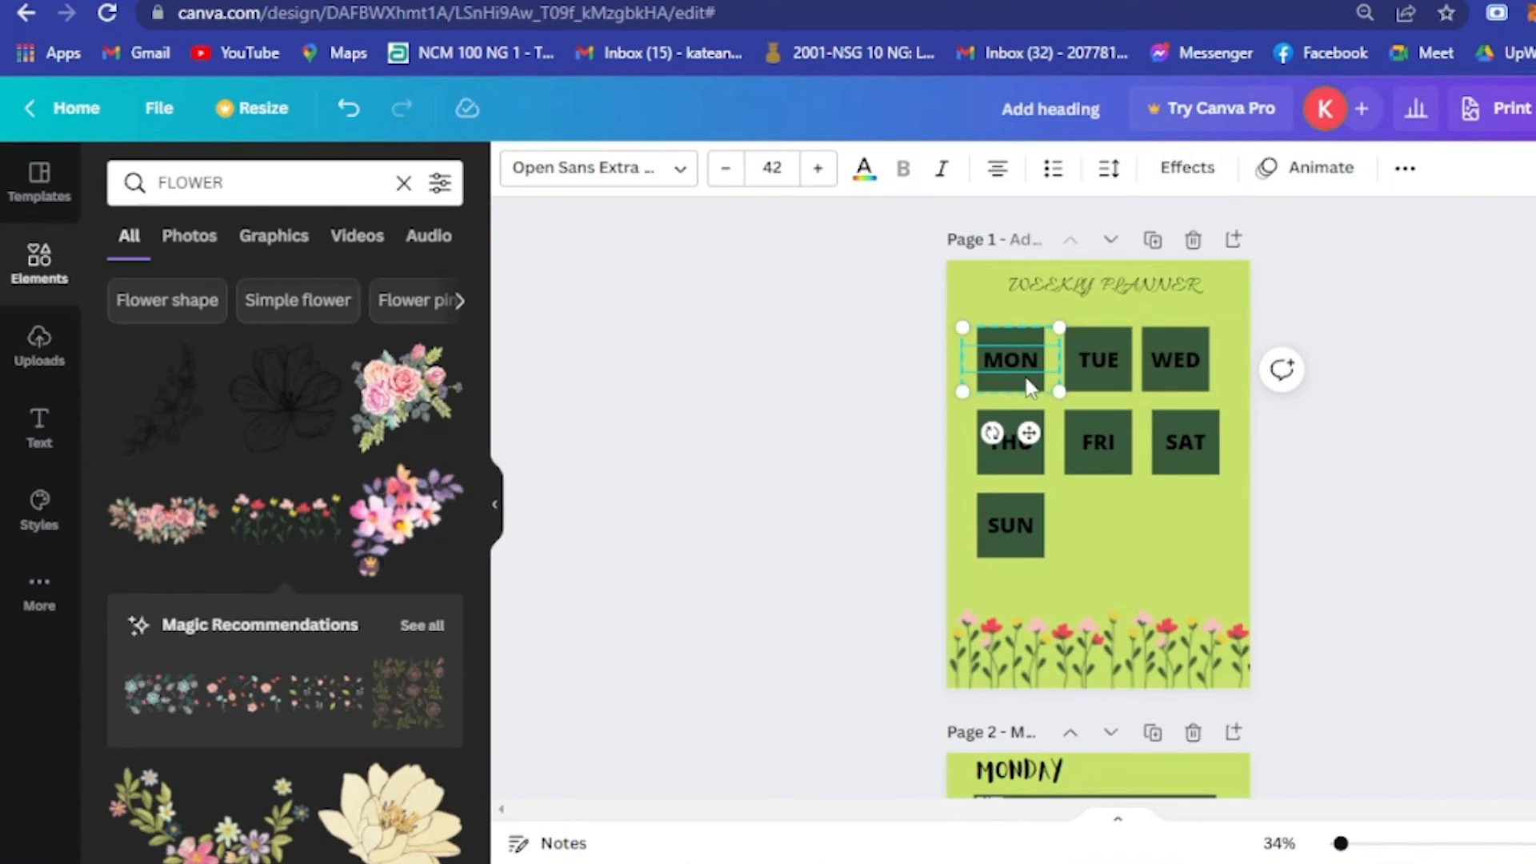
- Link the MON label to the document page "2 - MONDAY"
left_click(1406, 172)
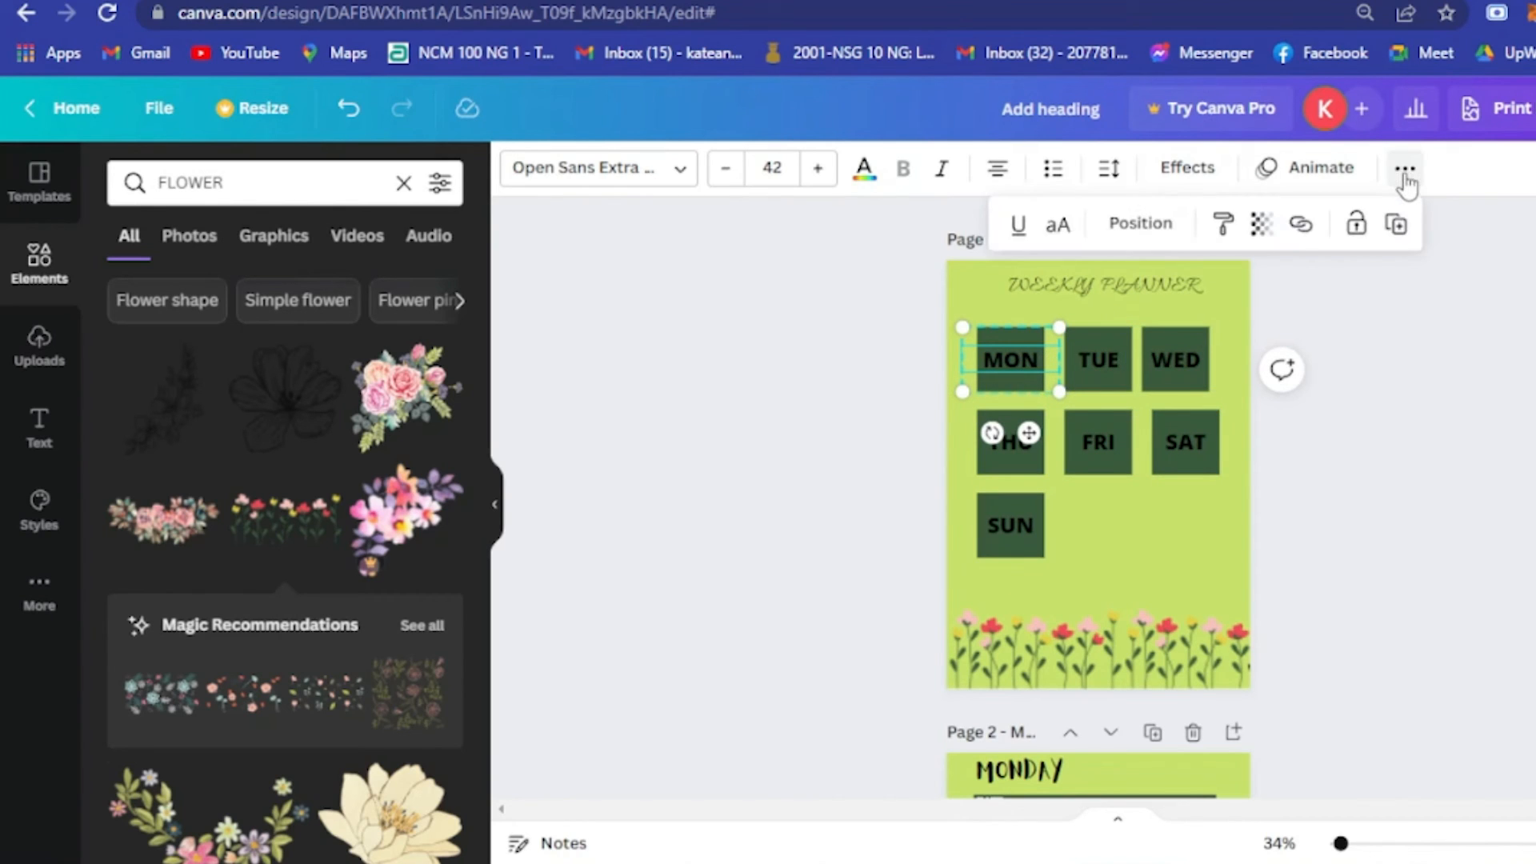
left_click(1303, 226)
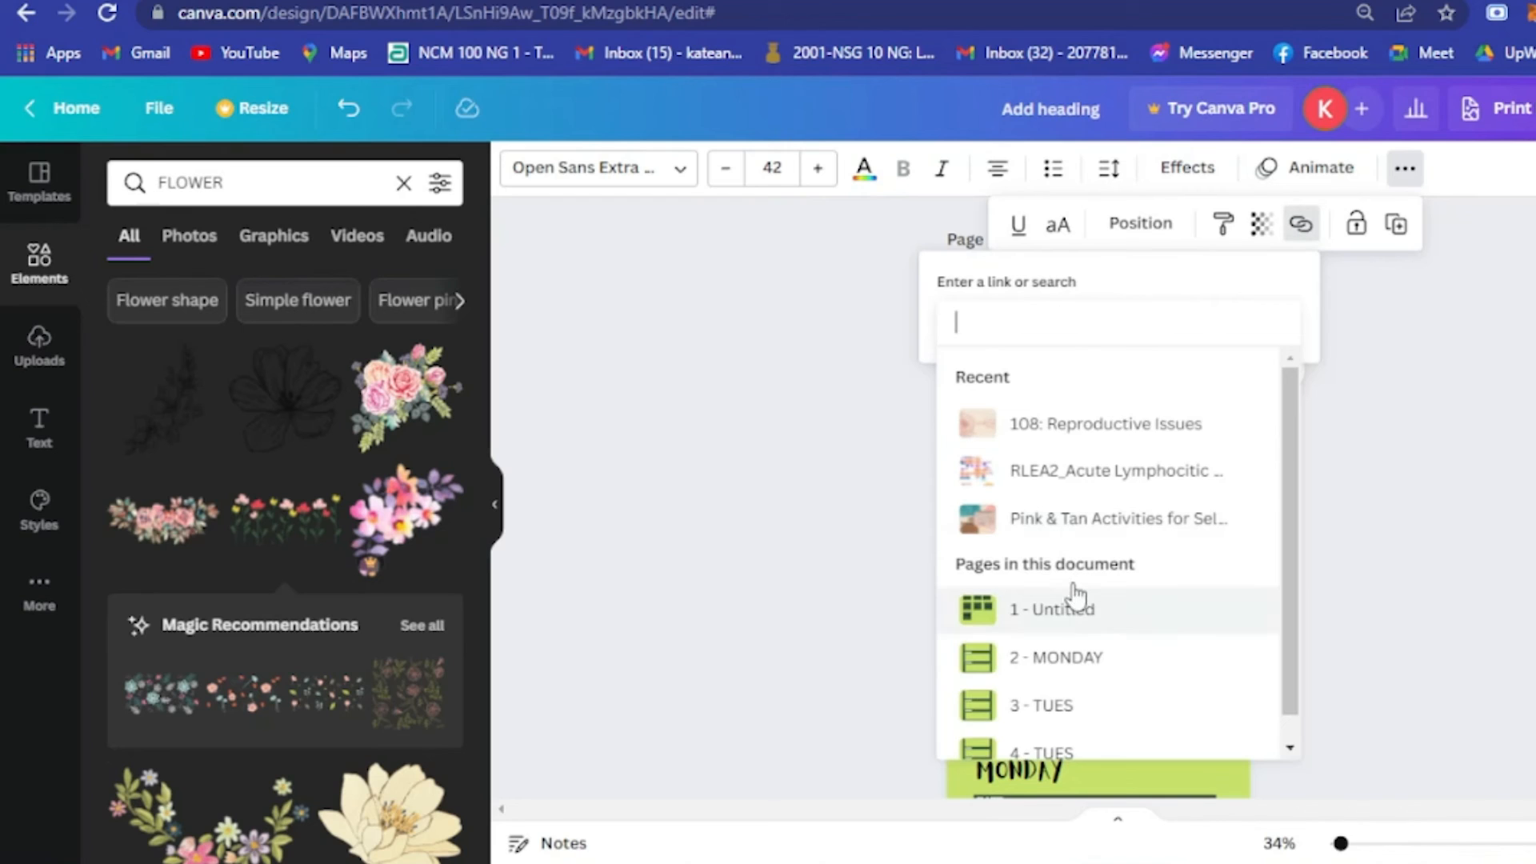
scroll(1075, 616, "down", 1)
left_click(1073, 638)
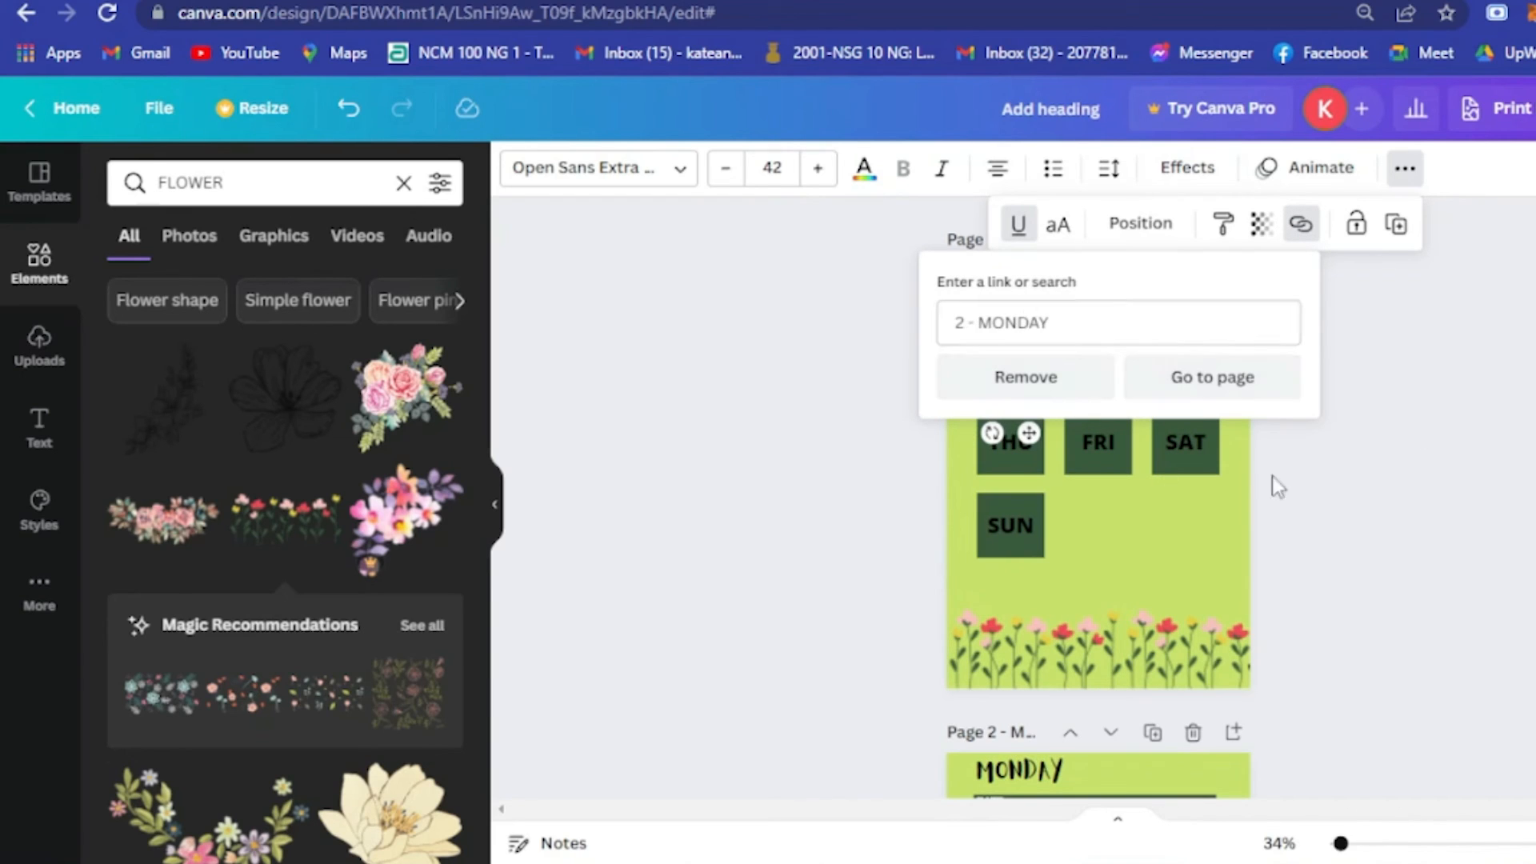
key("Escape")
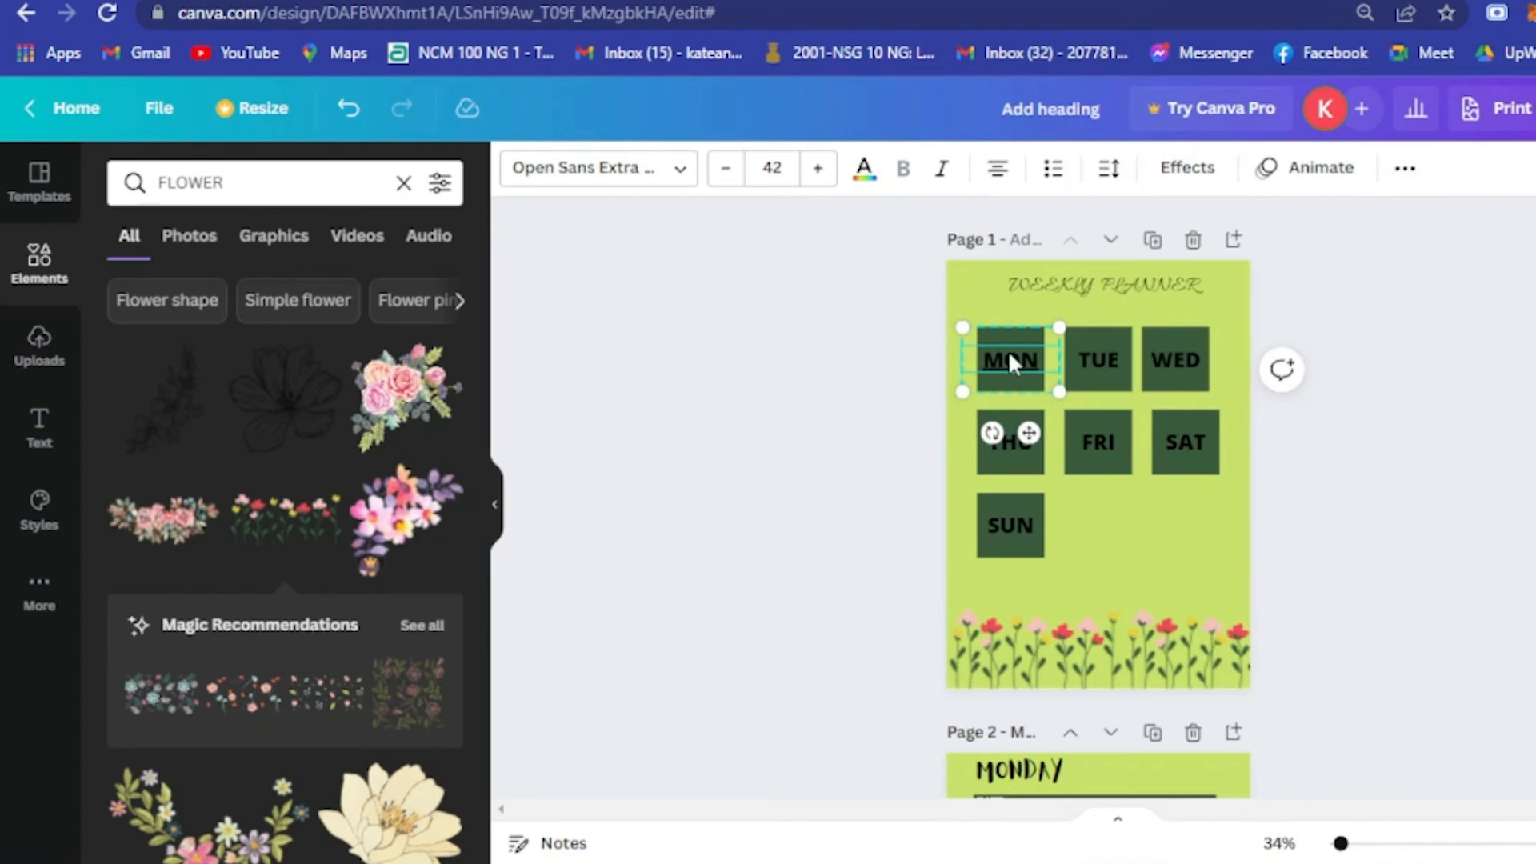
- Link the TUE label on the first page to the document page "3 - TUES"
scroll(1044, 412, "down", 5)
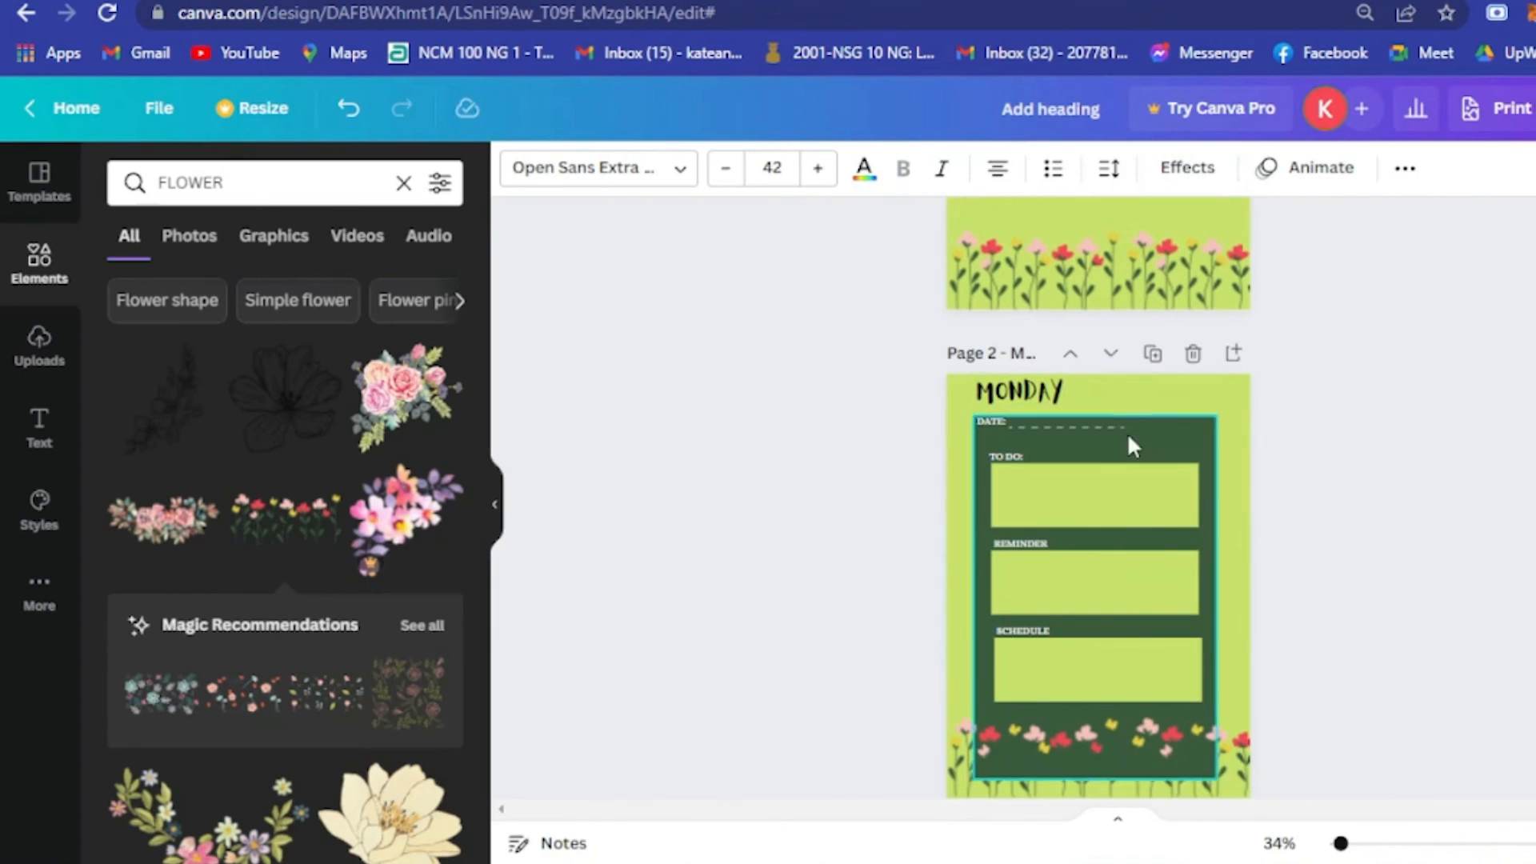
scroll(1128, 444, "up", 5)
left_click(1108, 357)
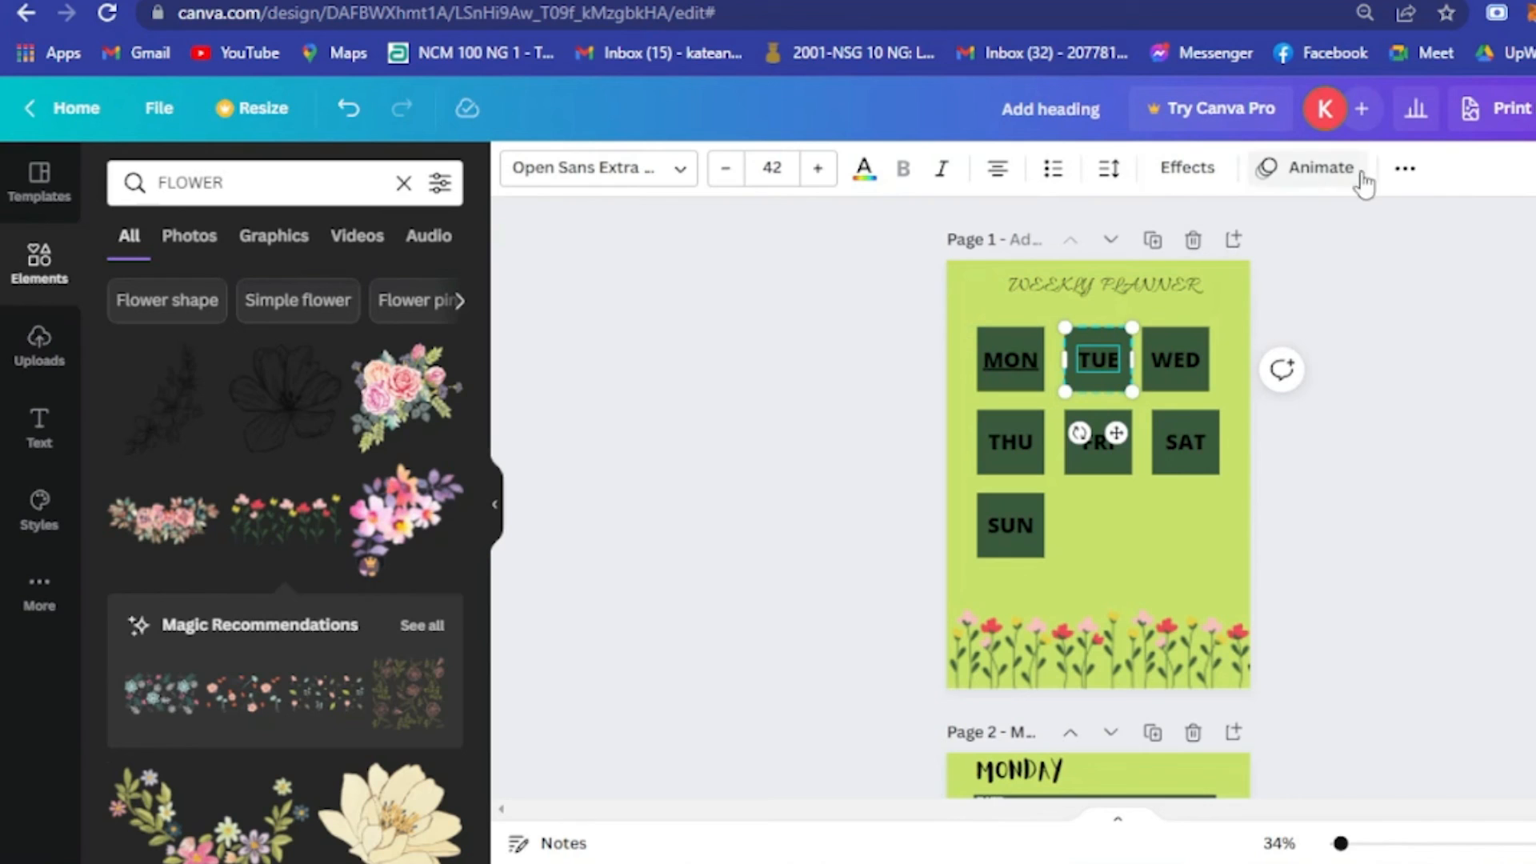
left_click(1405, 168)
left_click(1301, 224)
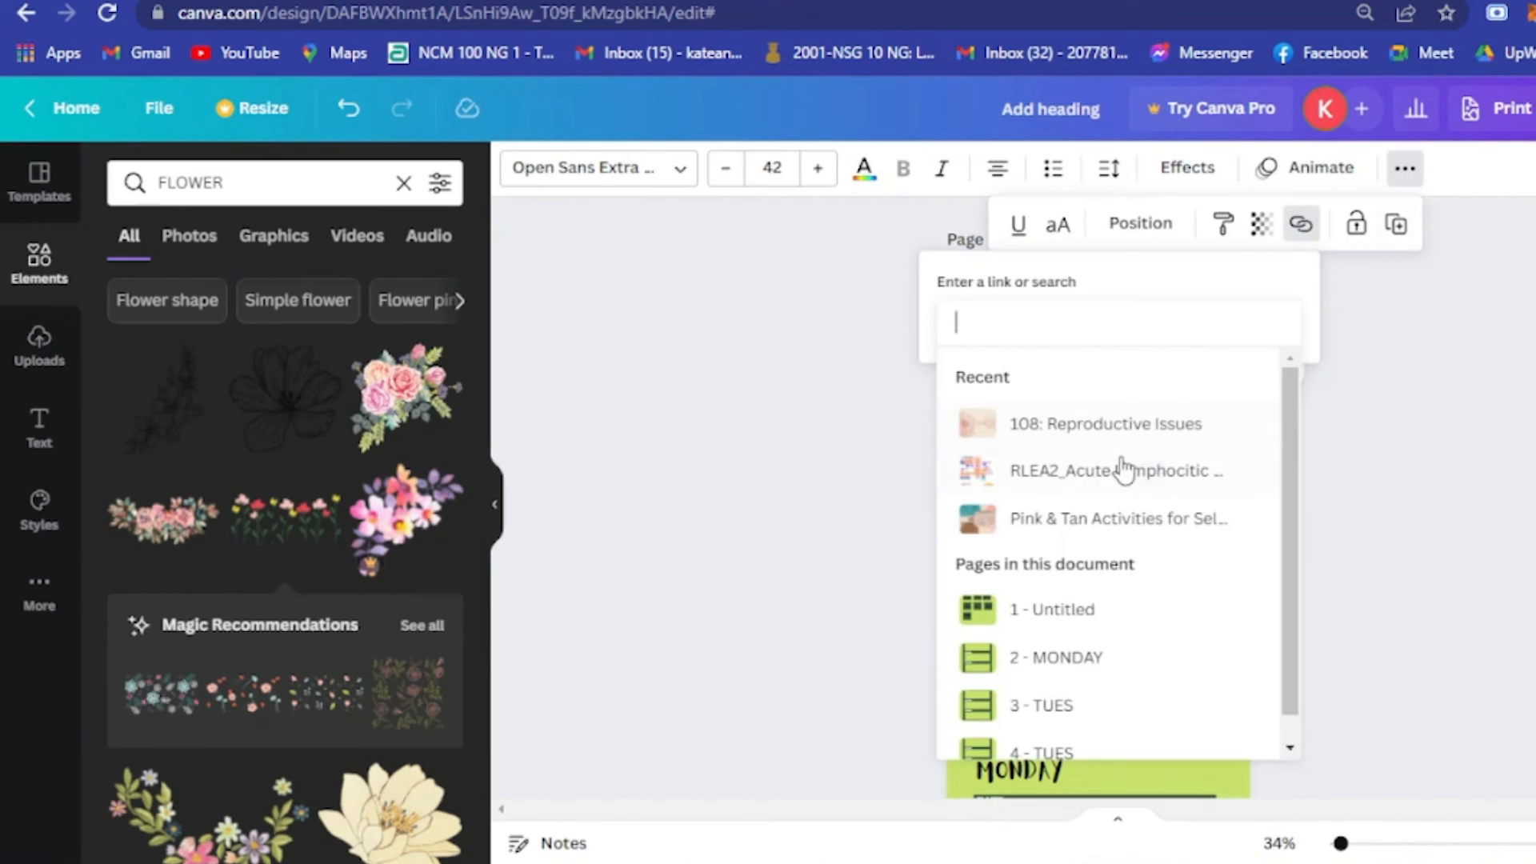
left_click(1099, 708)
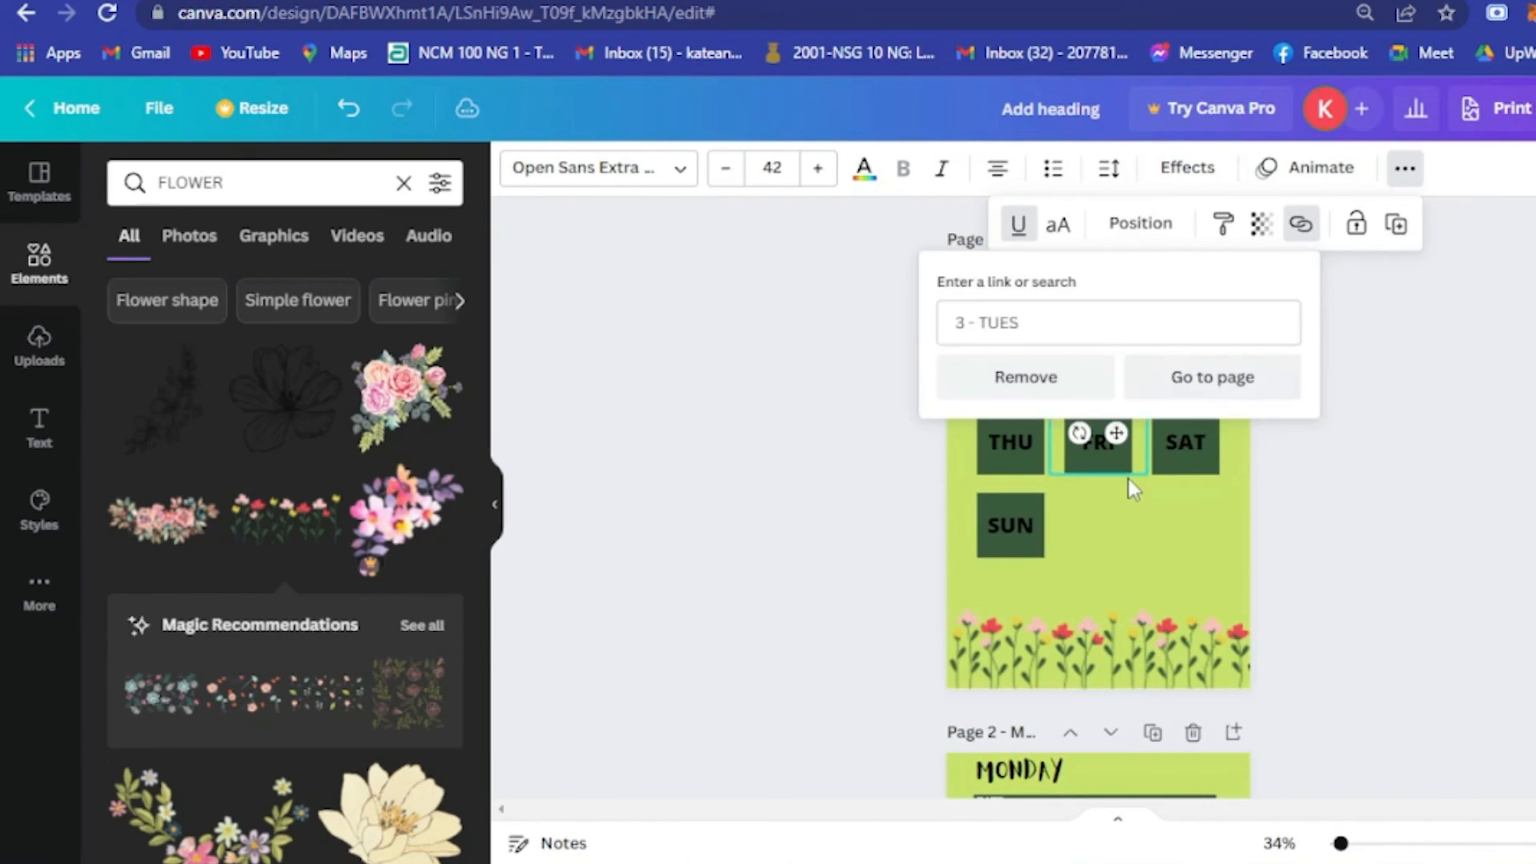
left_click(1464, 549)
- Link the grouped WED tile on the first page to the document page "4 - TUES"
left_click(1176, 360)
scroll(1168, 392, "down", 3)
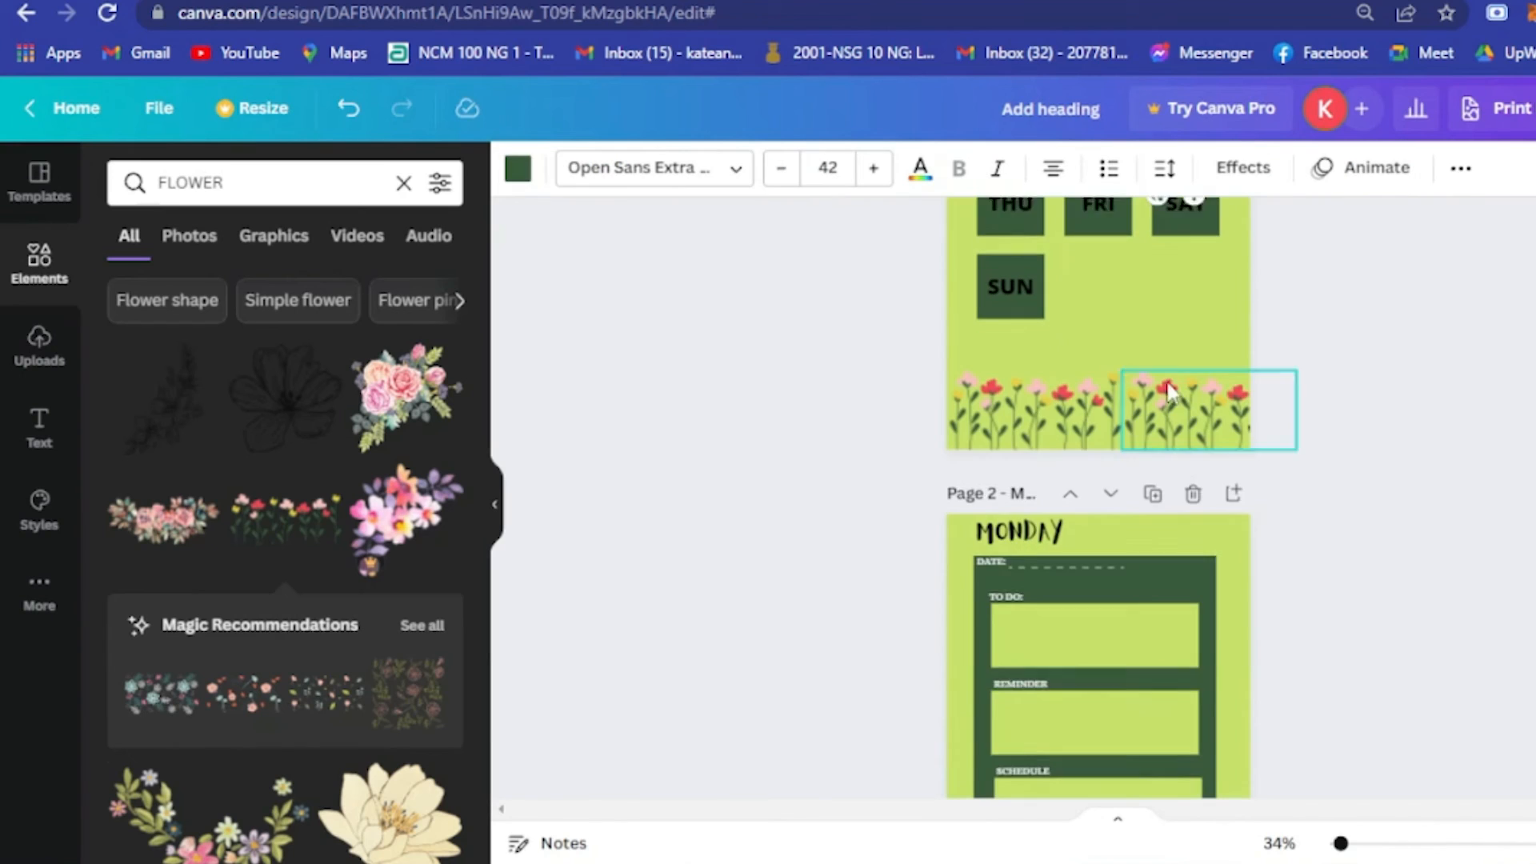
scroll(1168, 392, "up", 3)
left_click(1460, 168)
left_click(1356, 224)
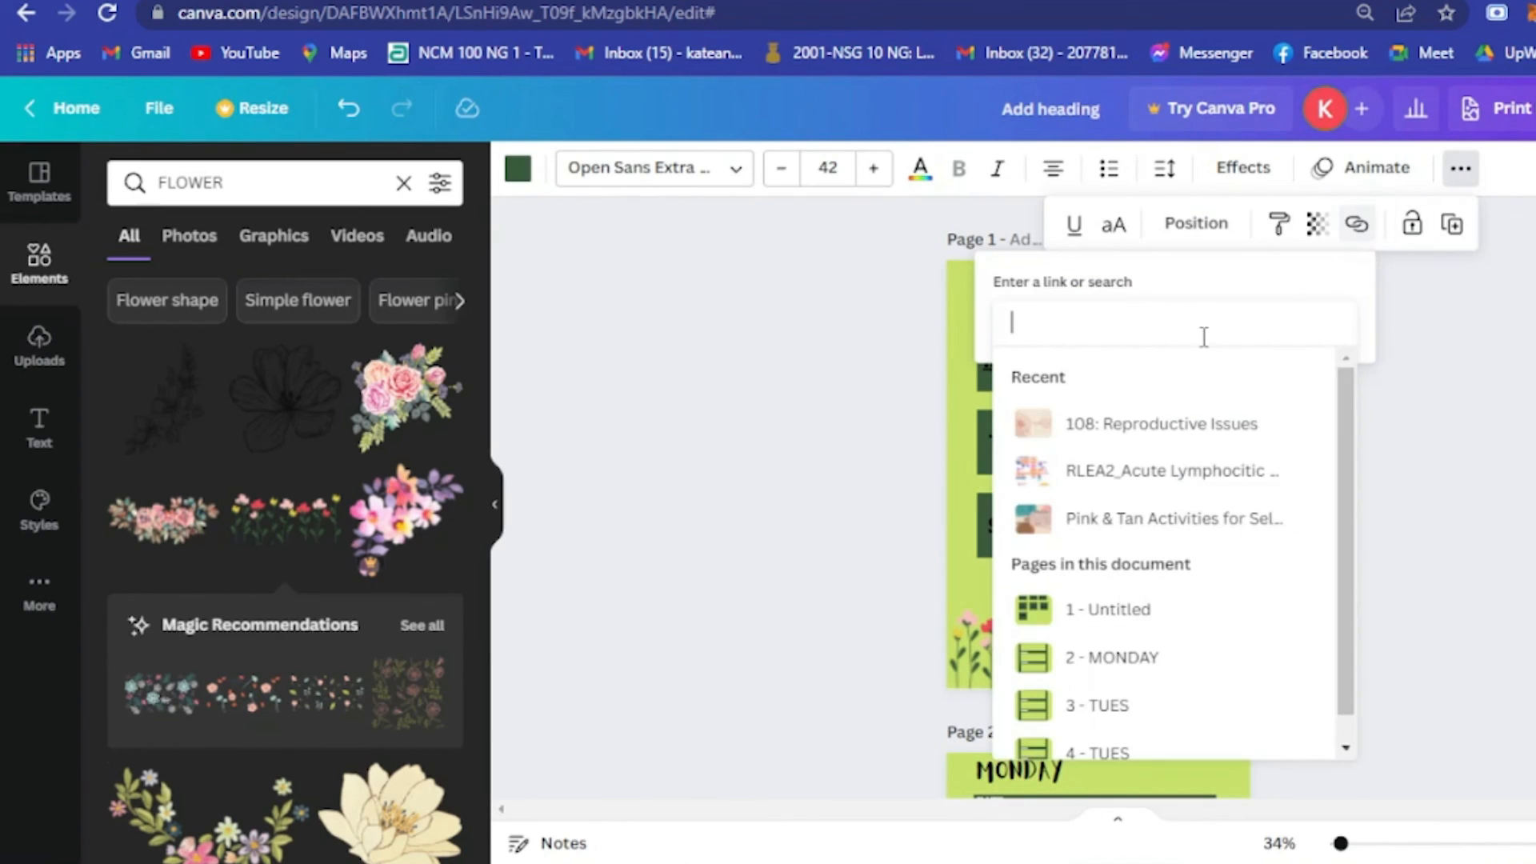
left_click(1139, 732)
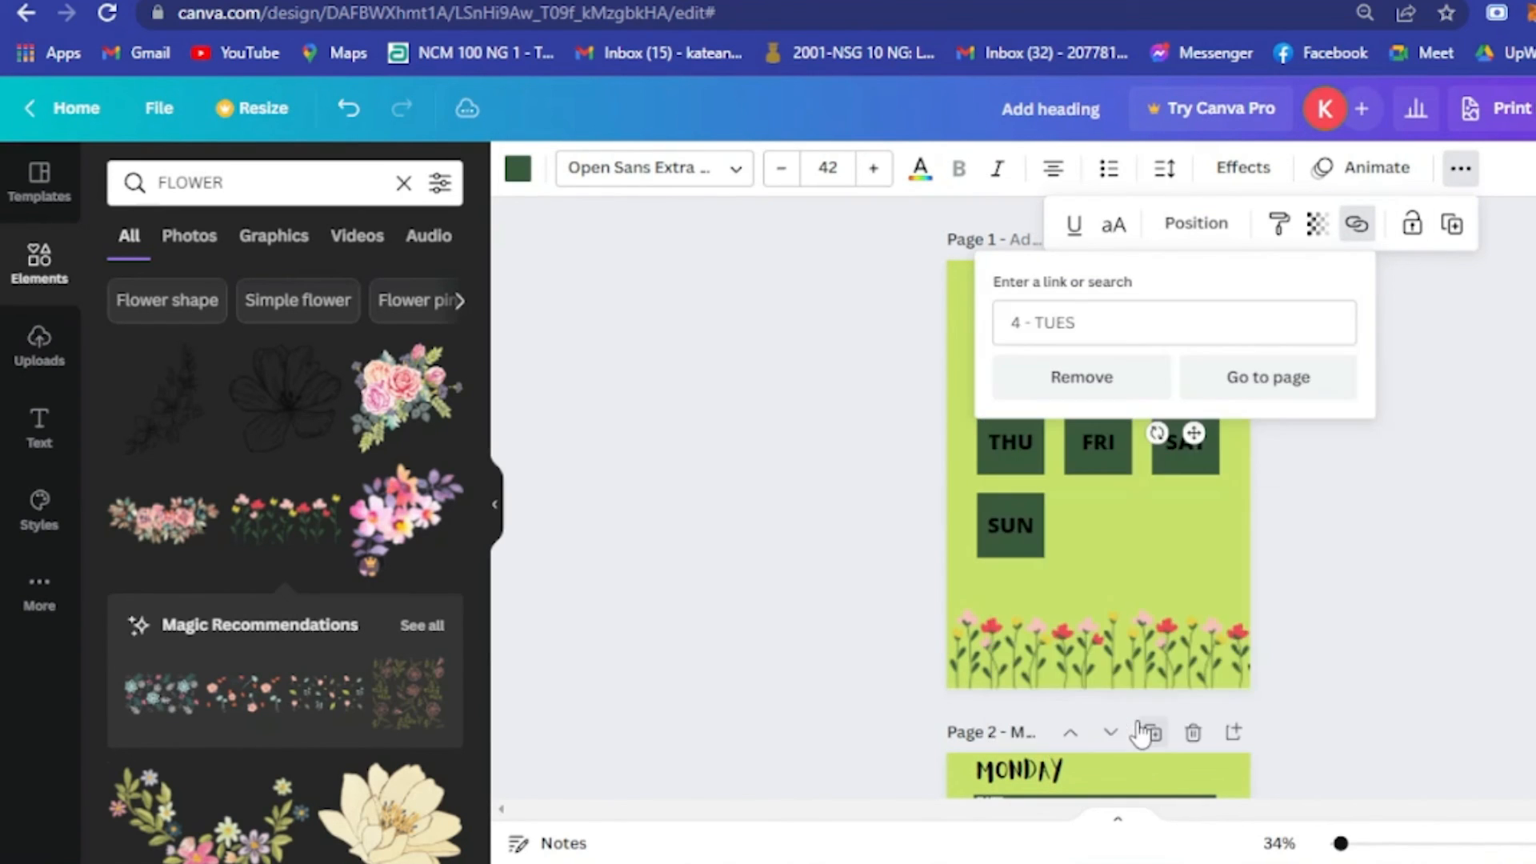
- Follow the WED tile's link to check its target page, and return to the first page
scroll(1276, 689, "down", 15)
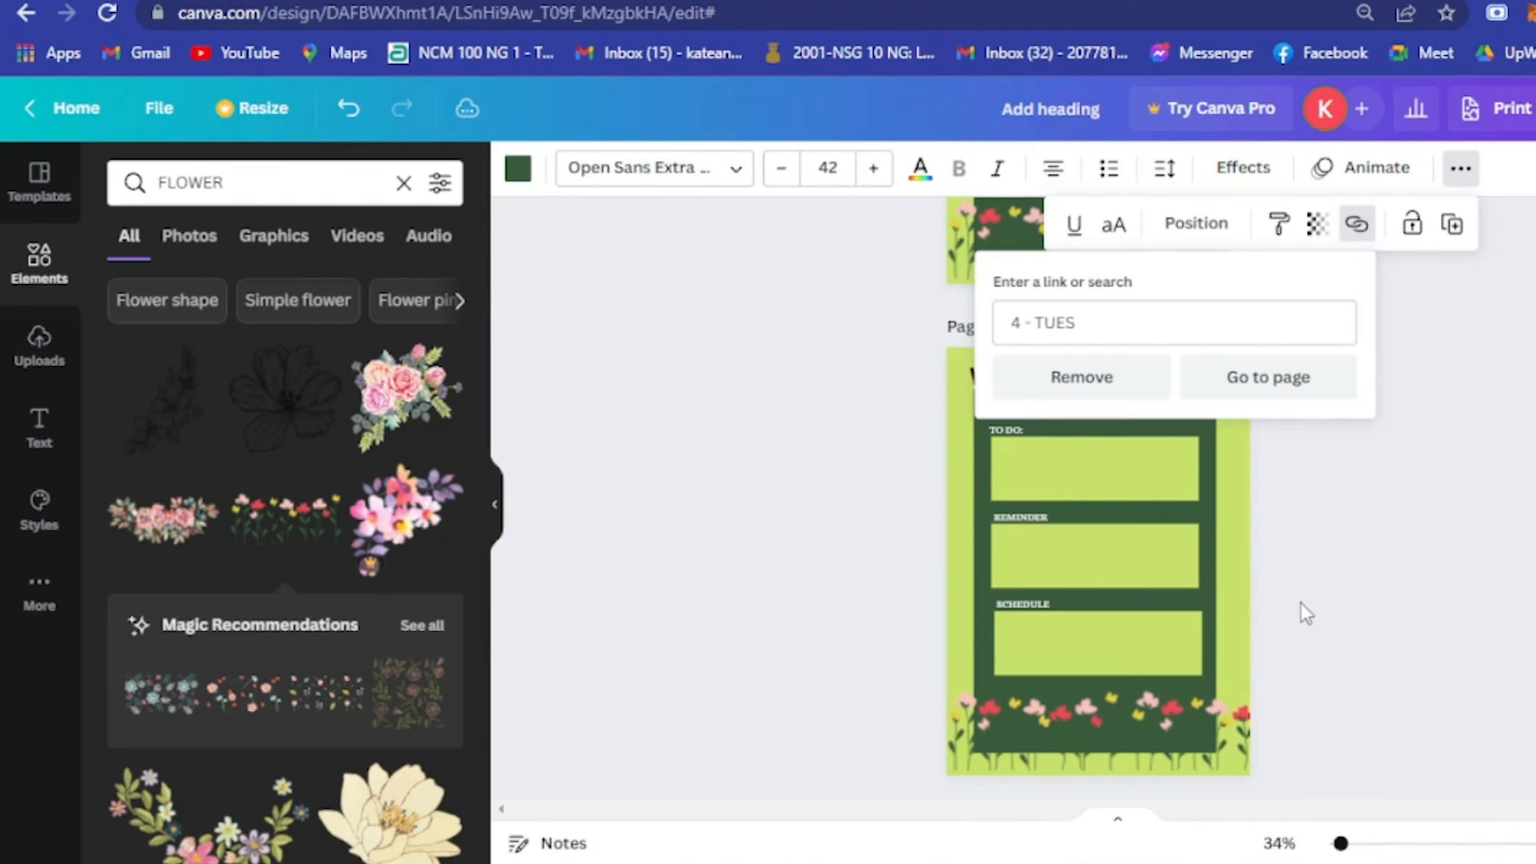
left_click(1276, 378)
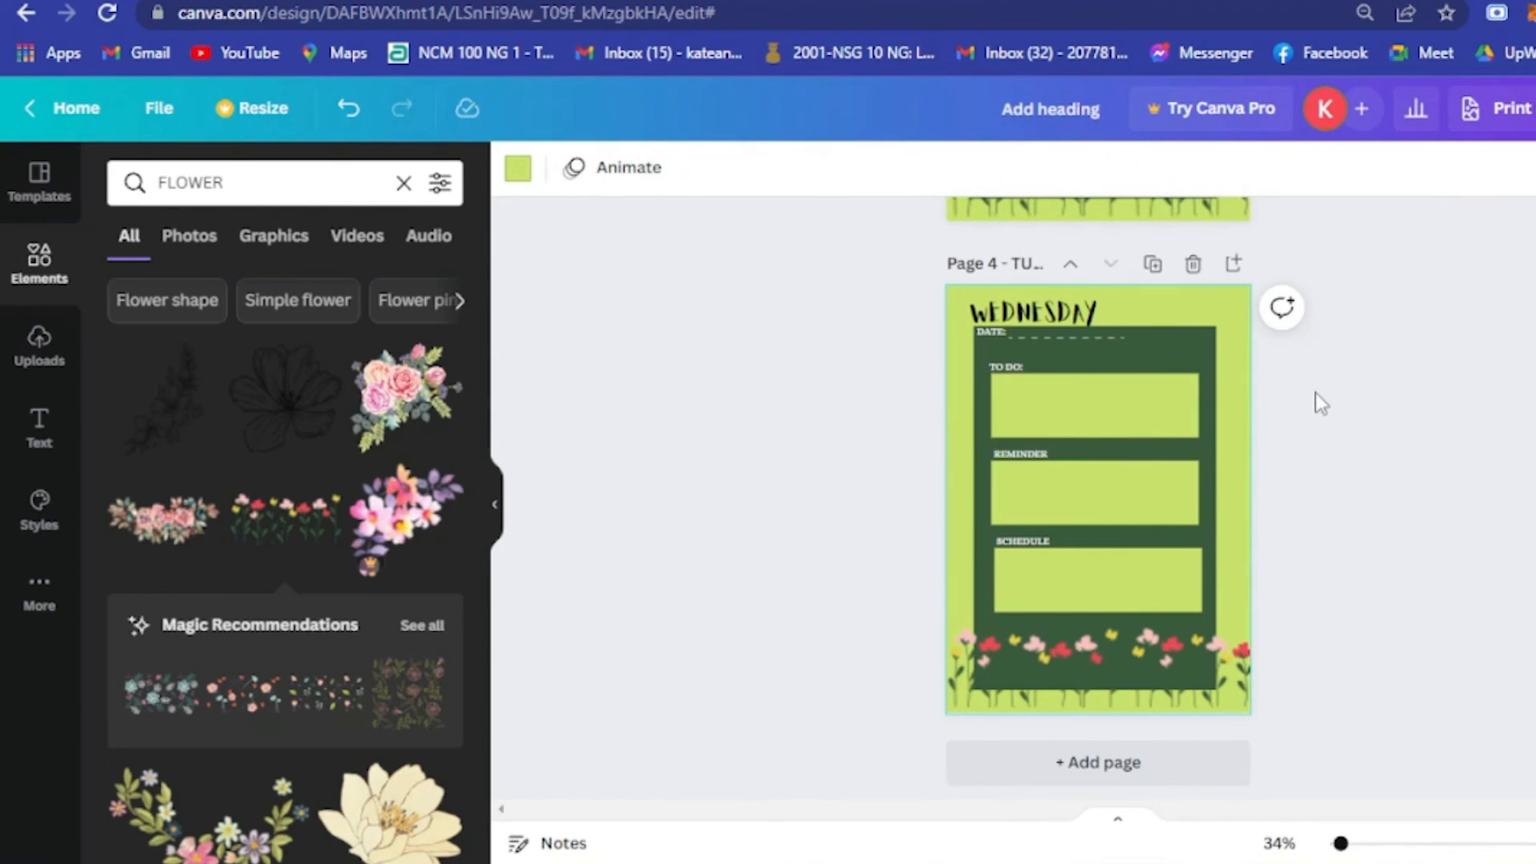
scroll(1380, 489, "up", 4)
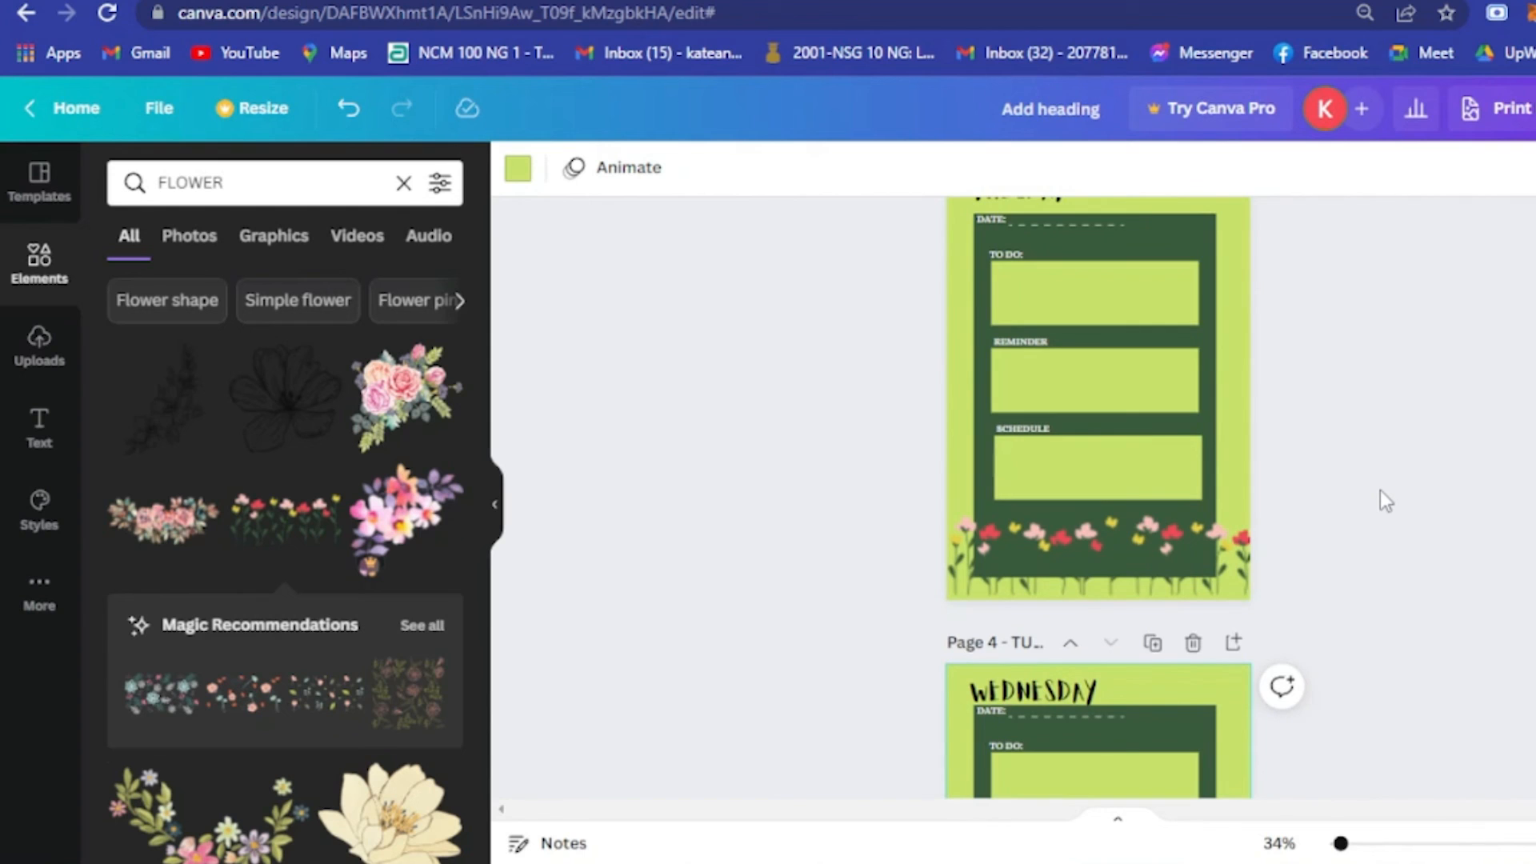
scroll(1380, 490, "up", 10)
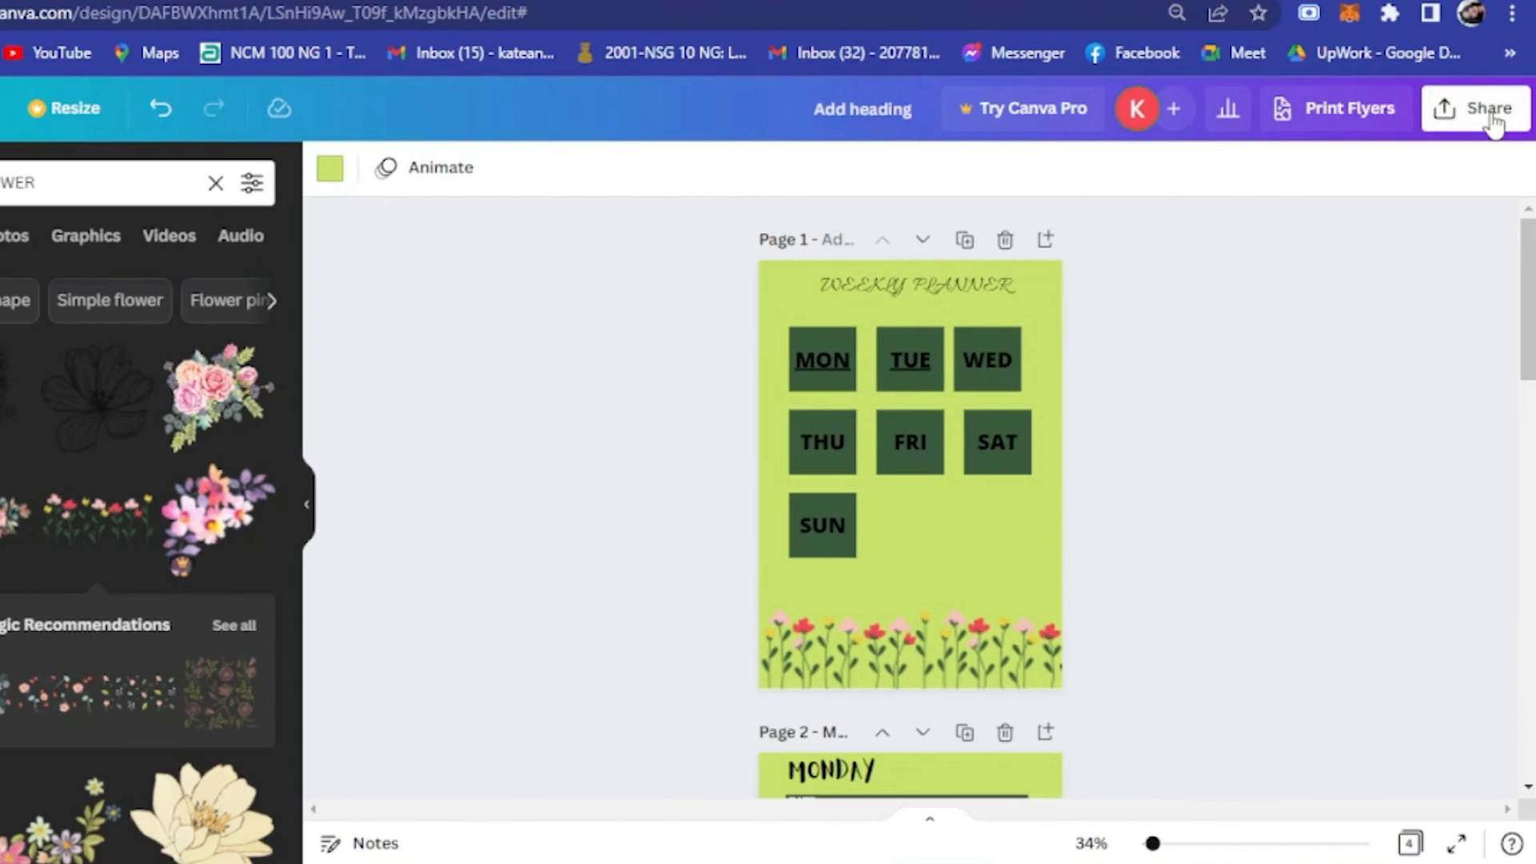
- Download all pages of the planner as a PDF Standard file
left_click(1490, 120)
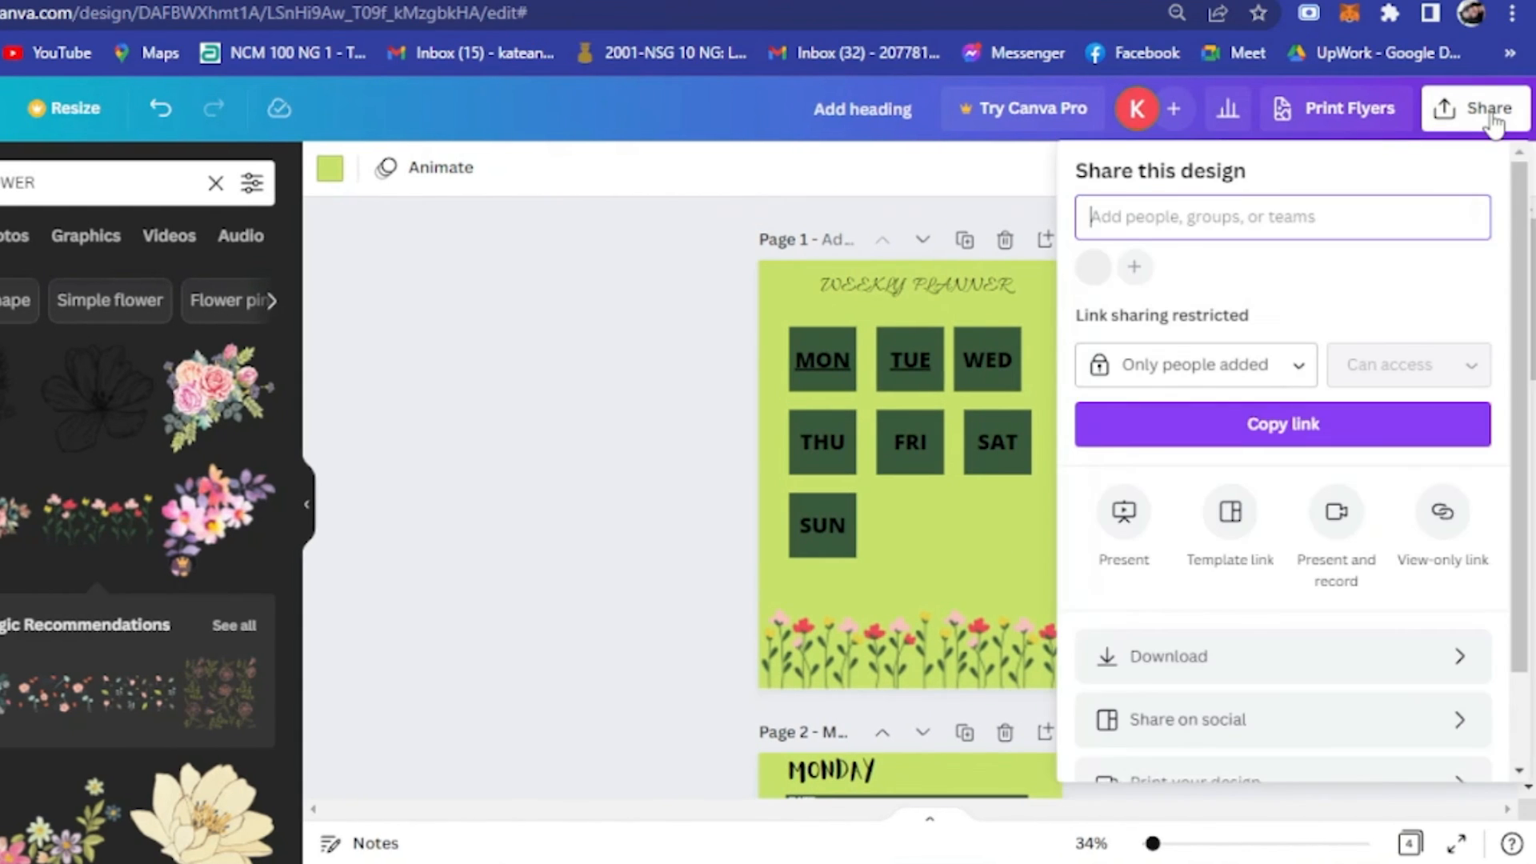
left_click(1440, 654)
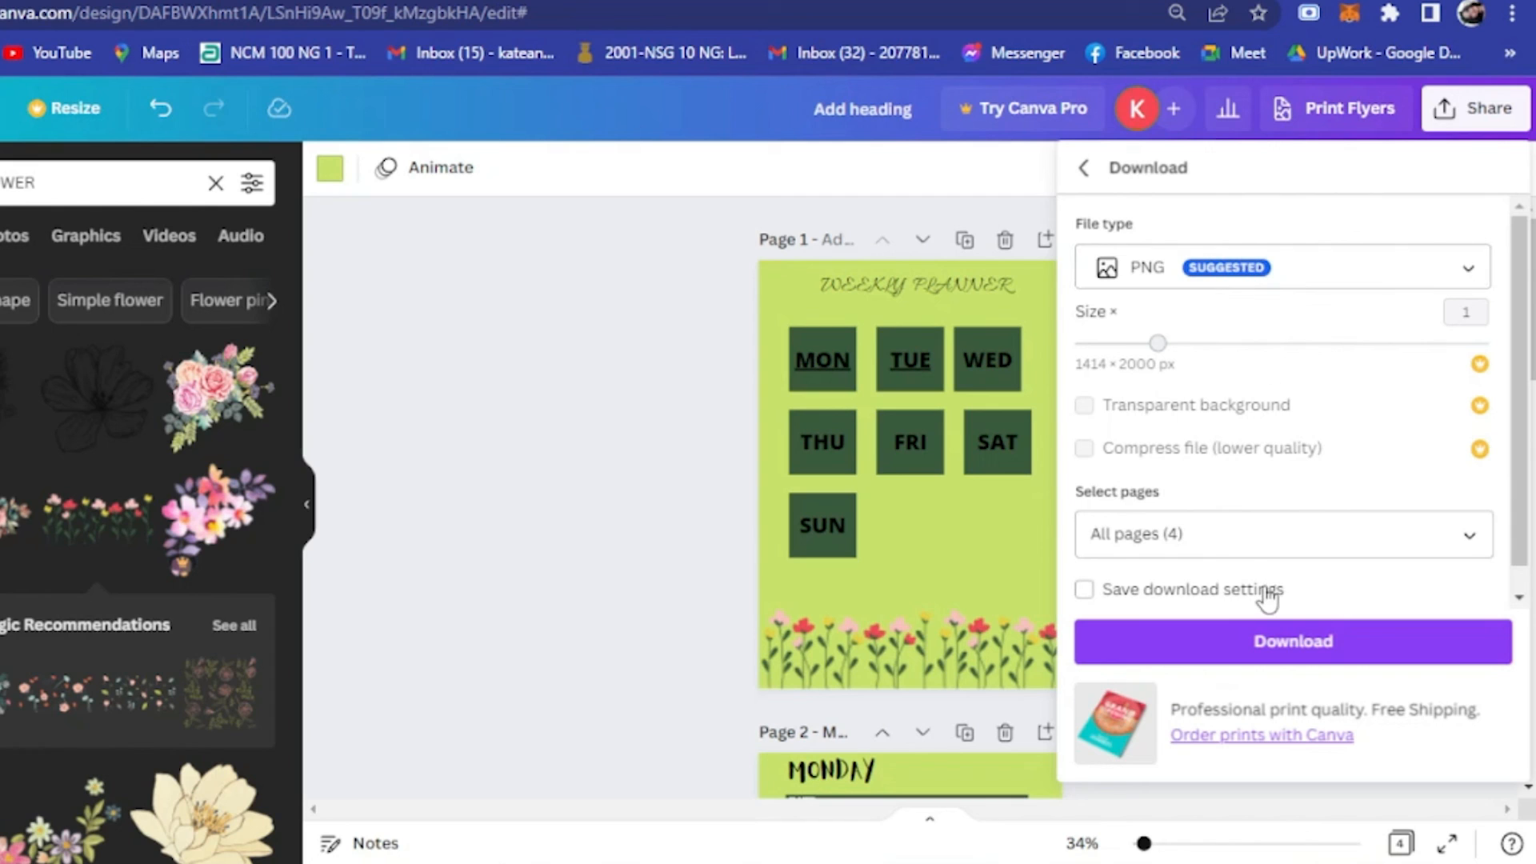
left_click(1236, 272)
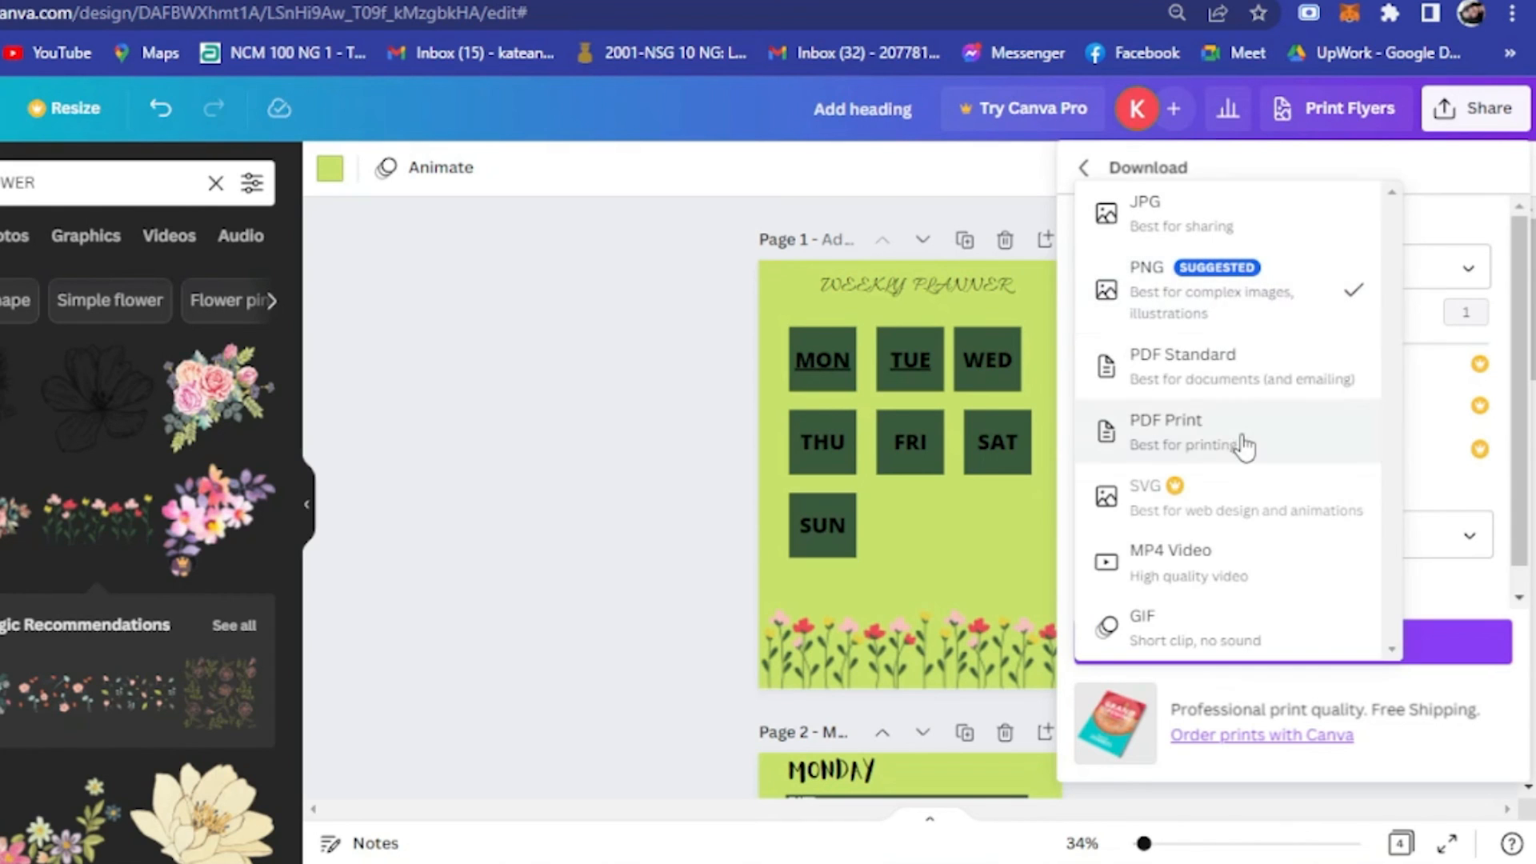
left_click(1306, 376)
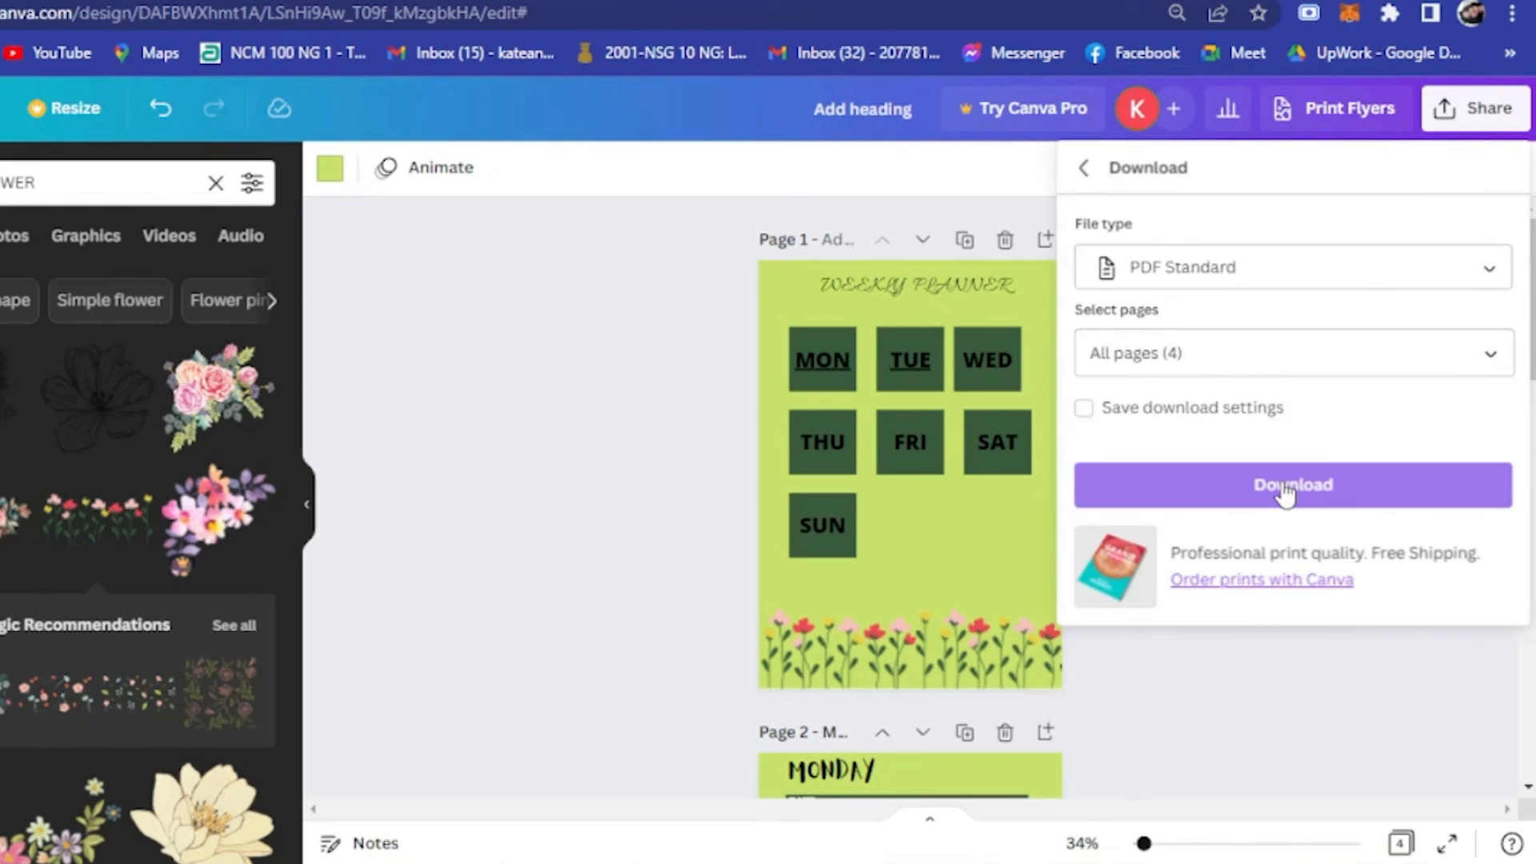
left_click(1281, 481)
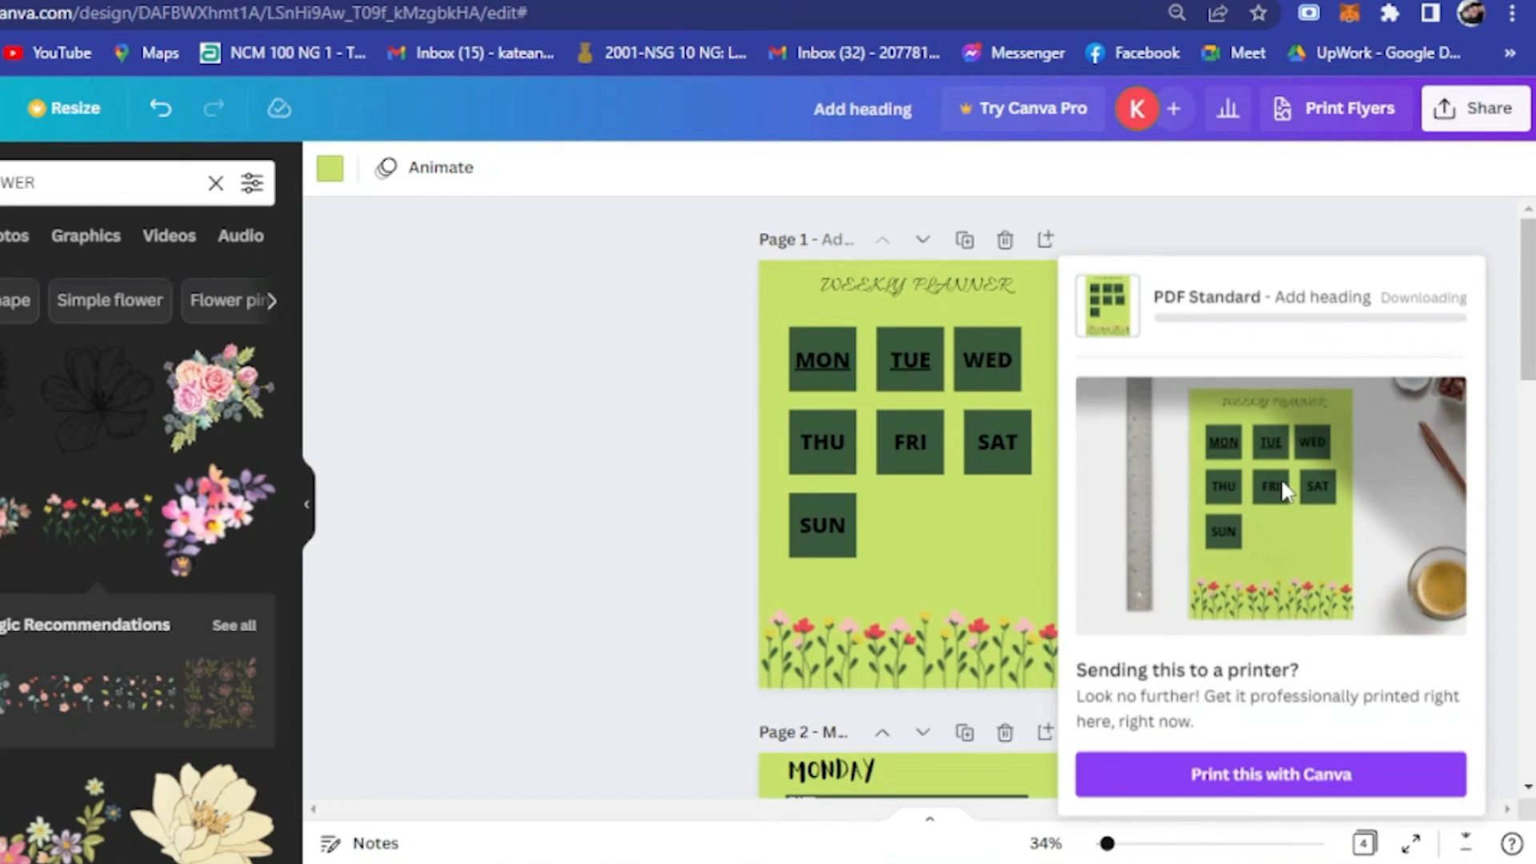